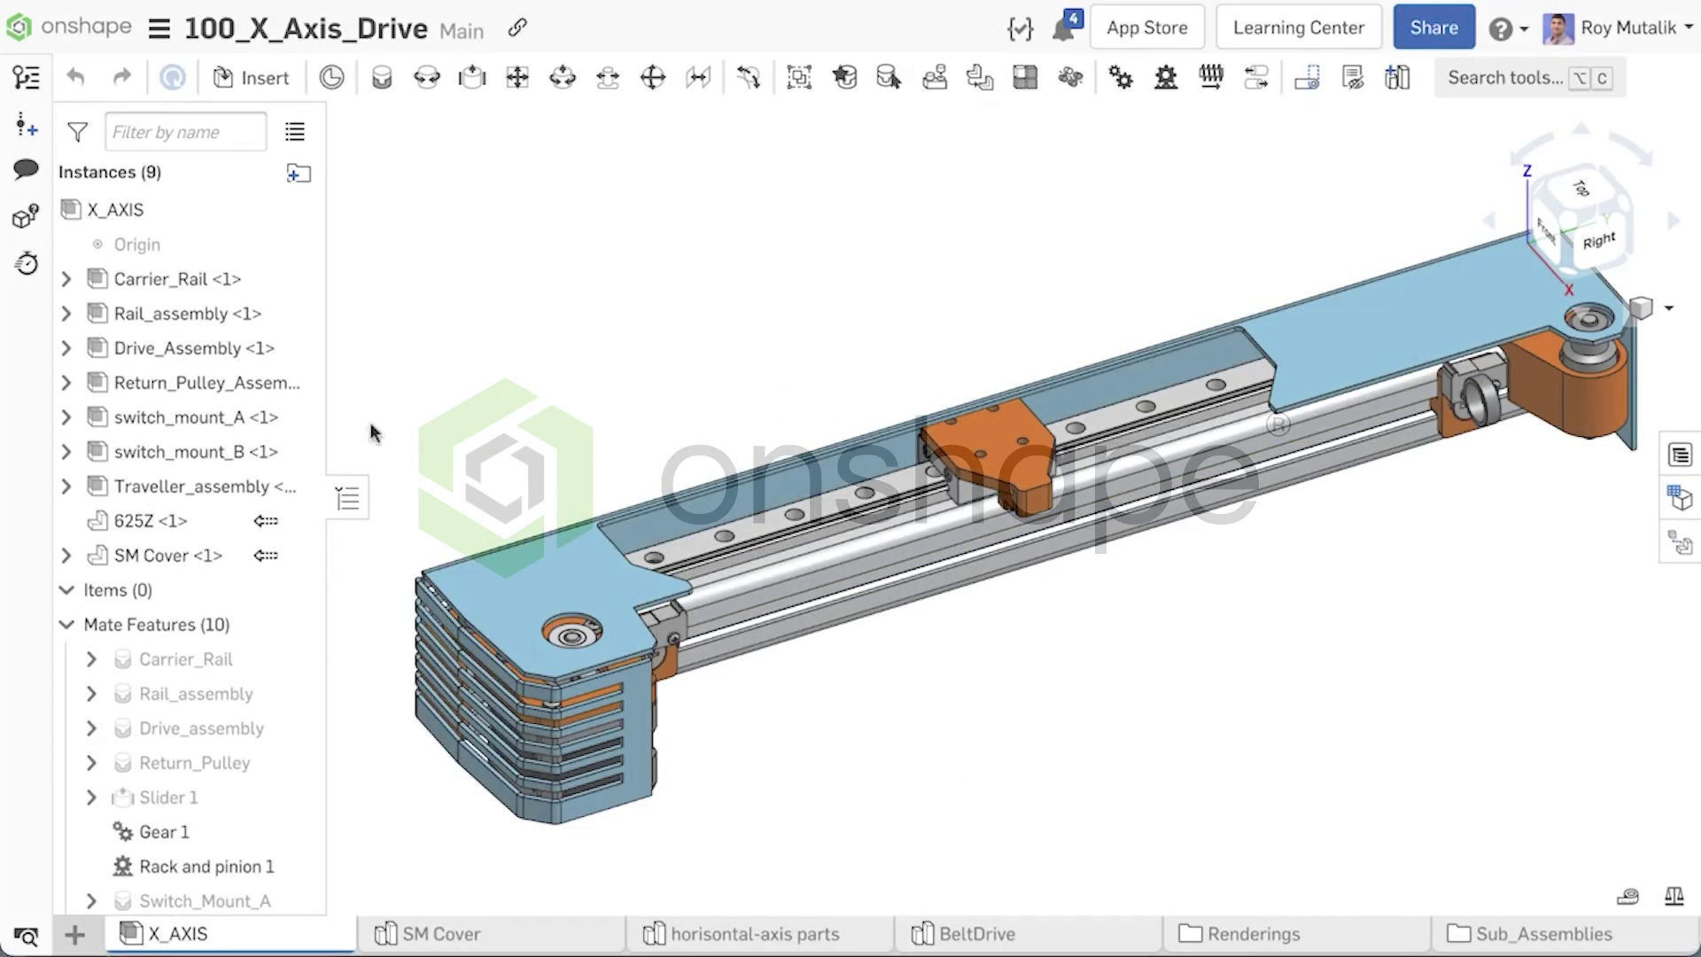
- Open Rail_assembly and replicate the pan head screw into every hole of the MGN12_300 rail
right_click(266, 312)
click(312, 371)
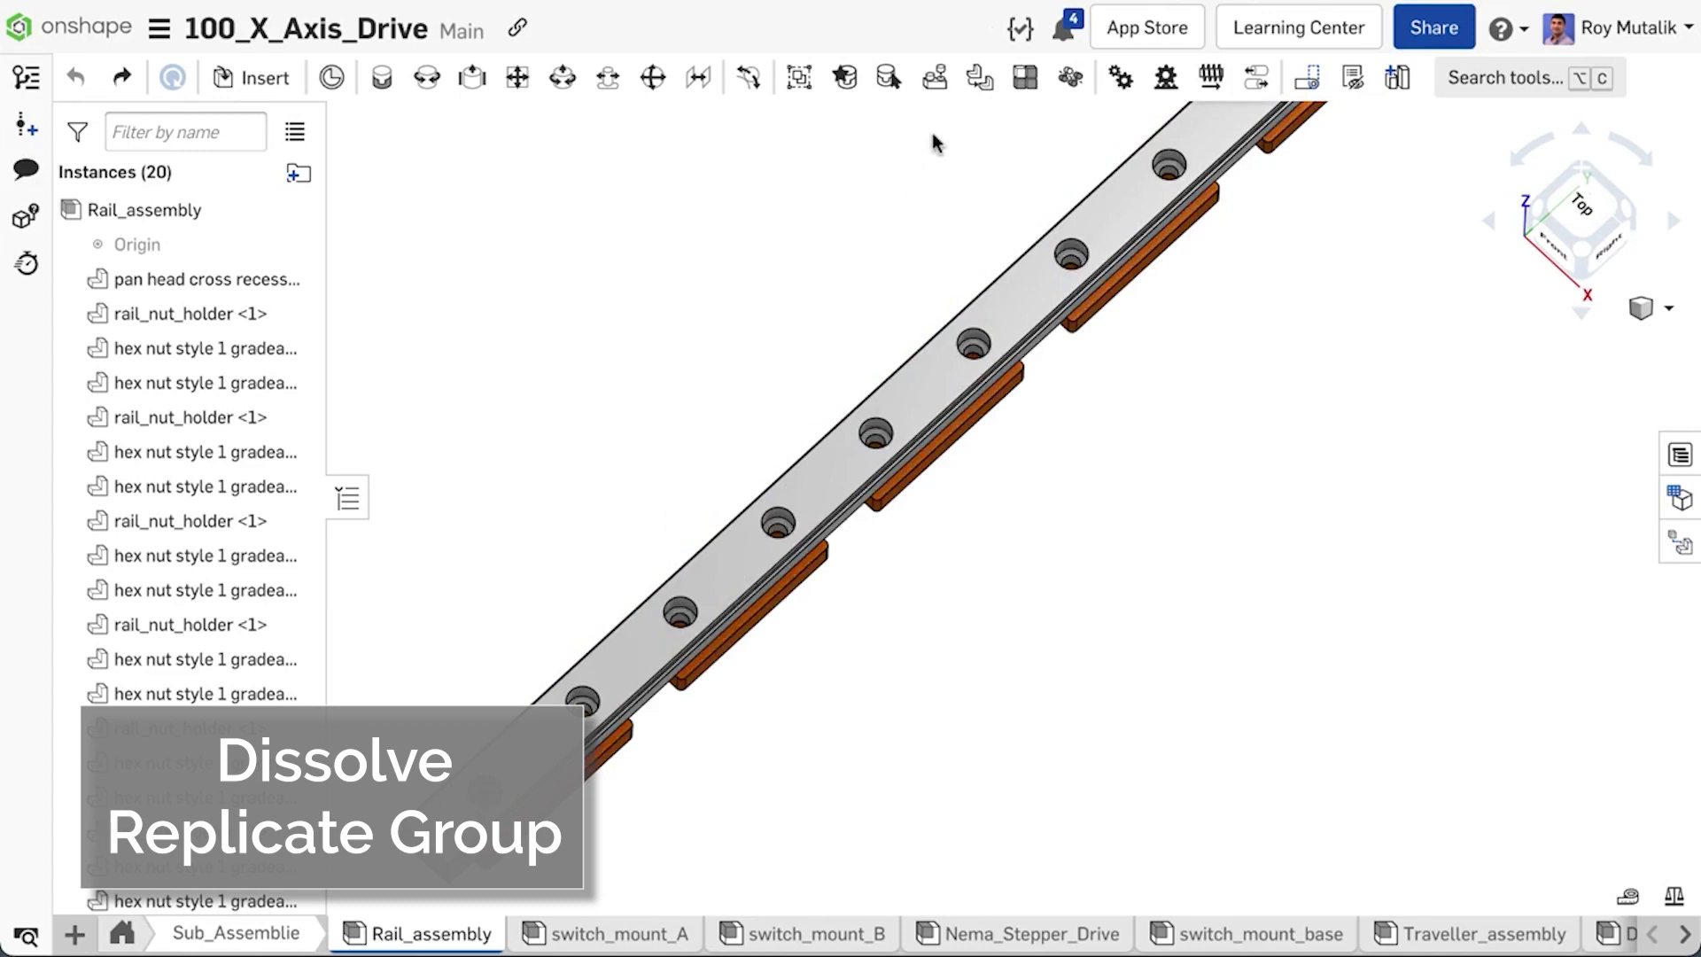
click(934, 77)
click(197, 279)
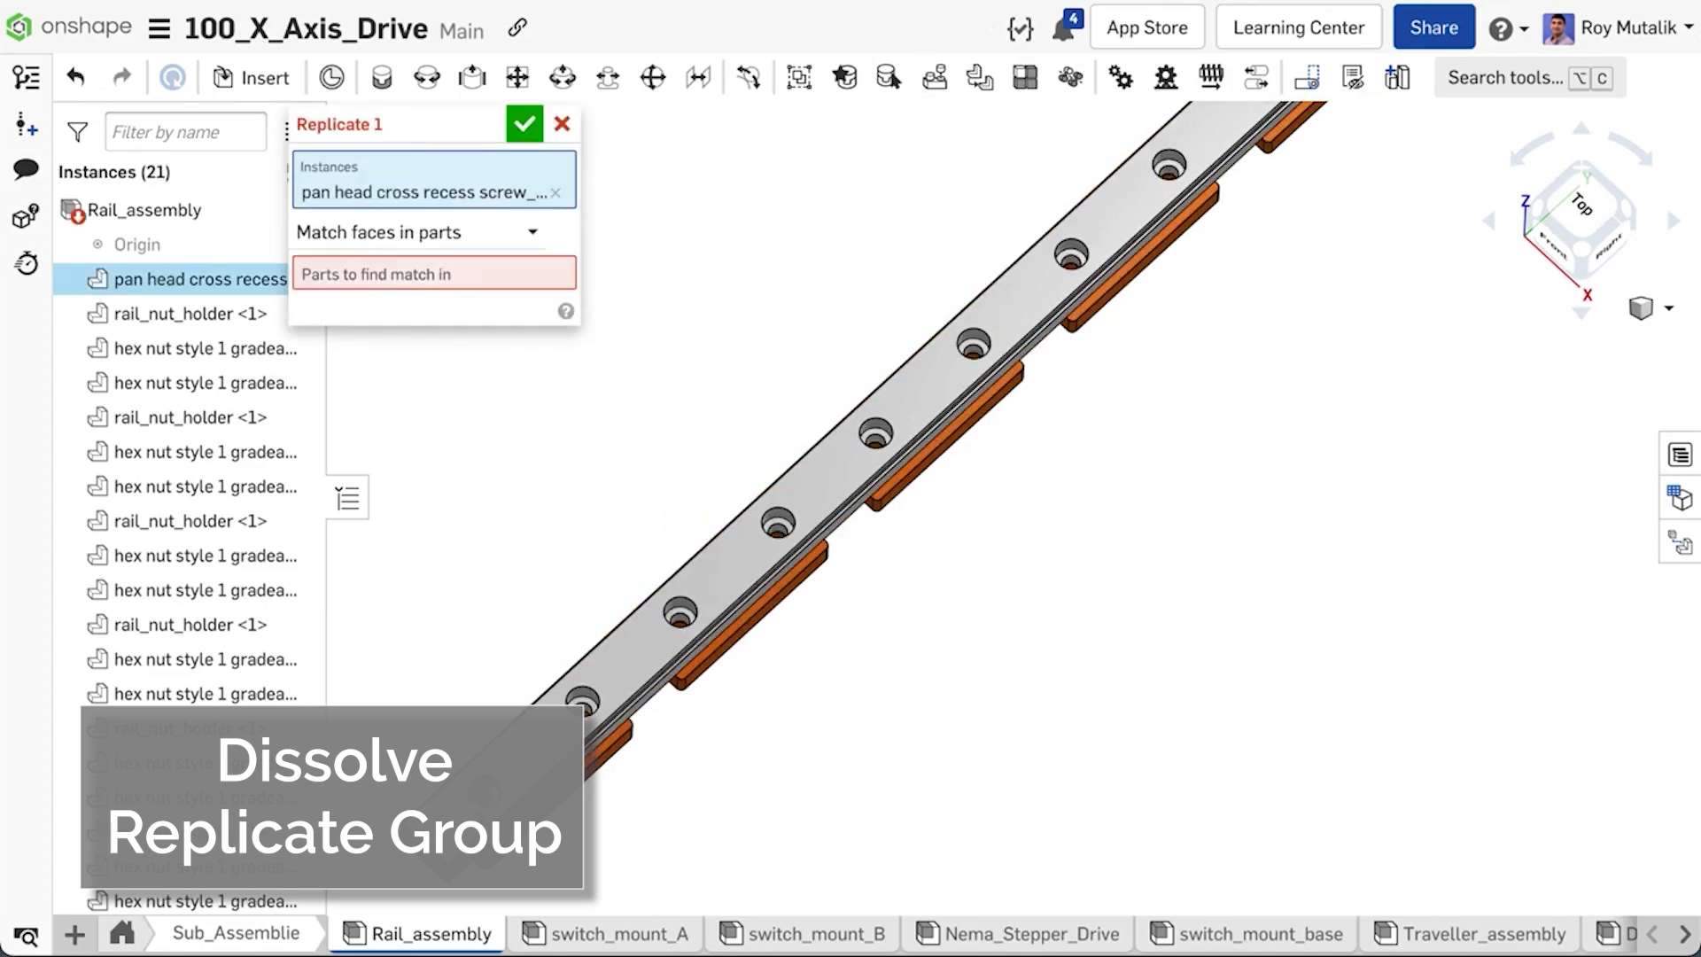
click(635, 665)
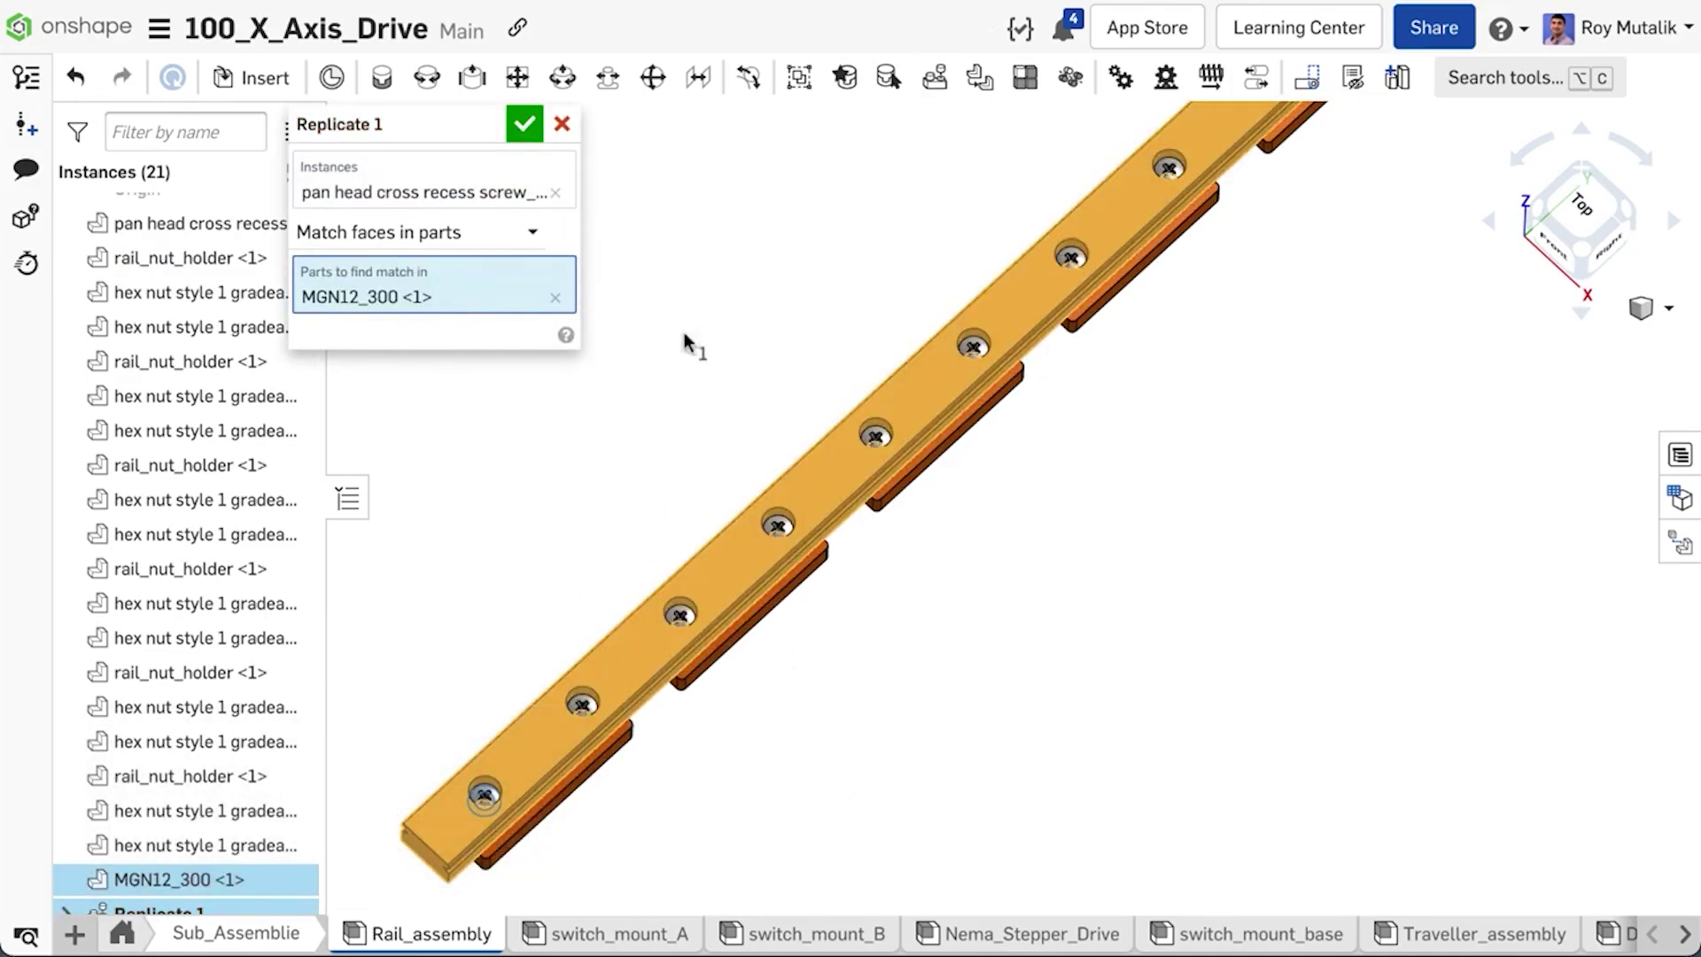
click(526, 125)
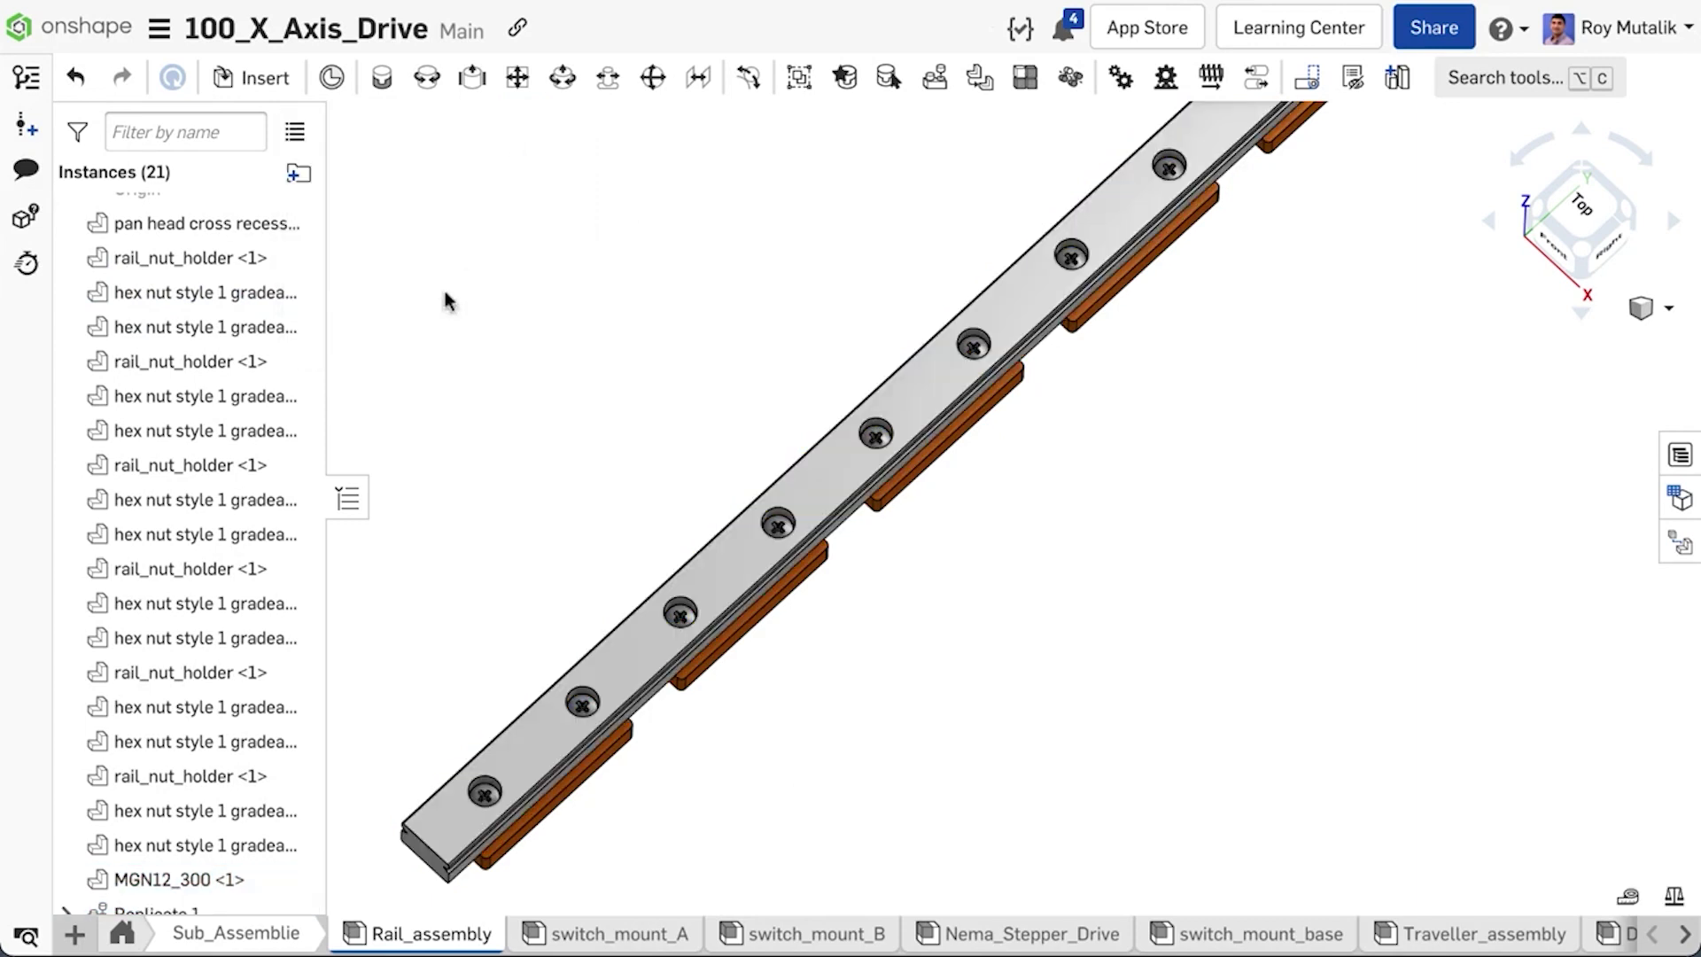
- Expand Replicate 1 to list its pan head screws
scroll(289, 597, down, 3)
click(65, 792)
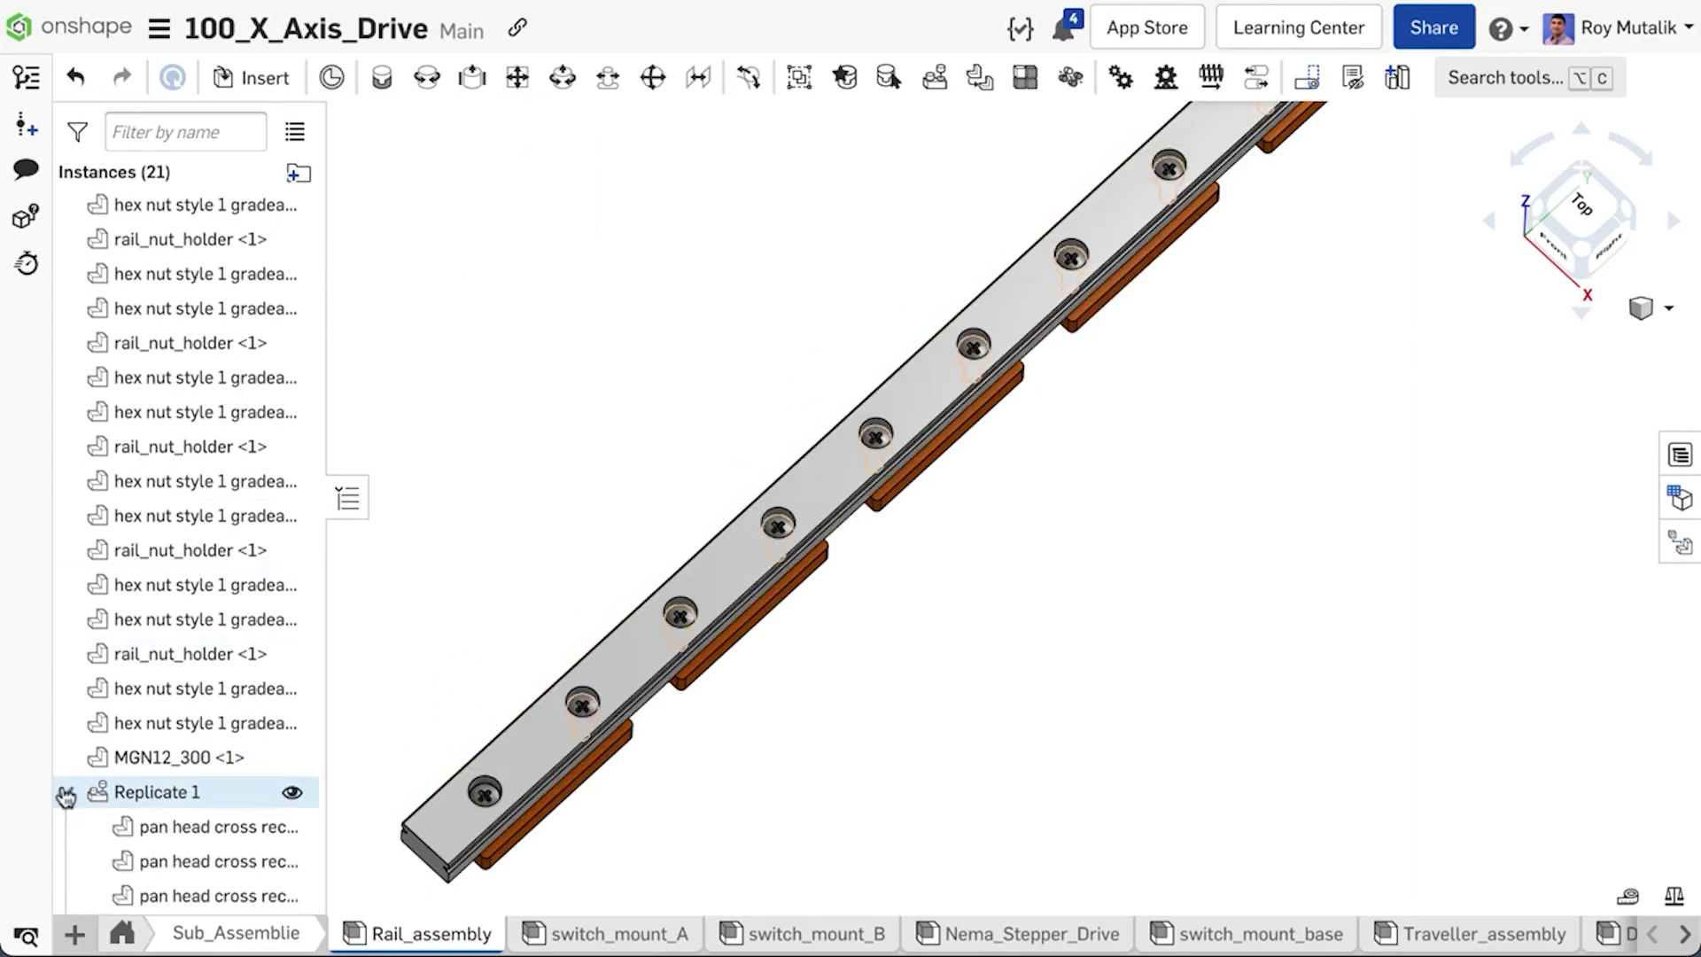
scroll(198, 798, down, 10)
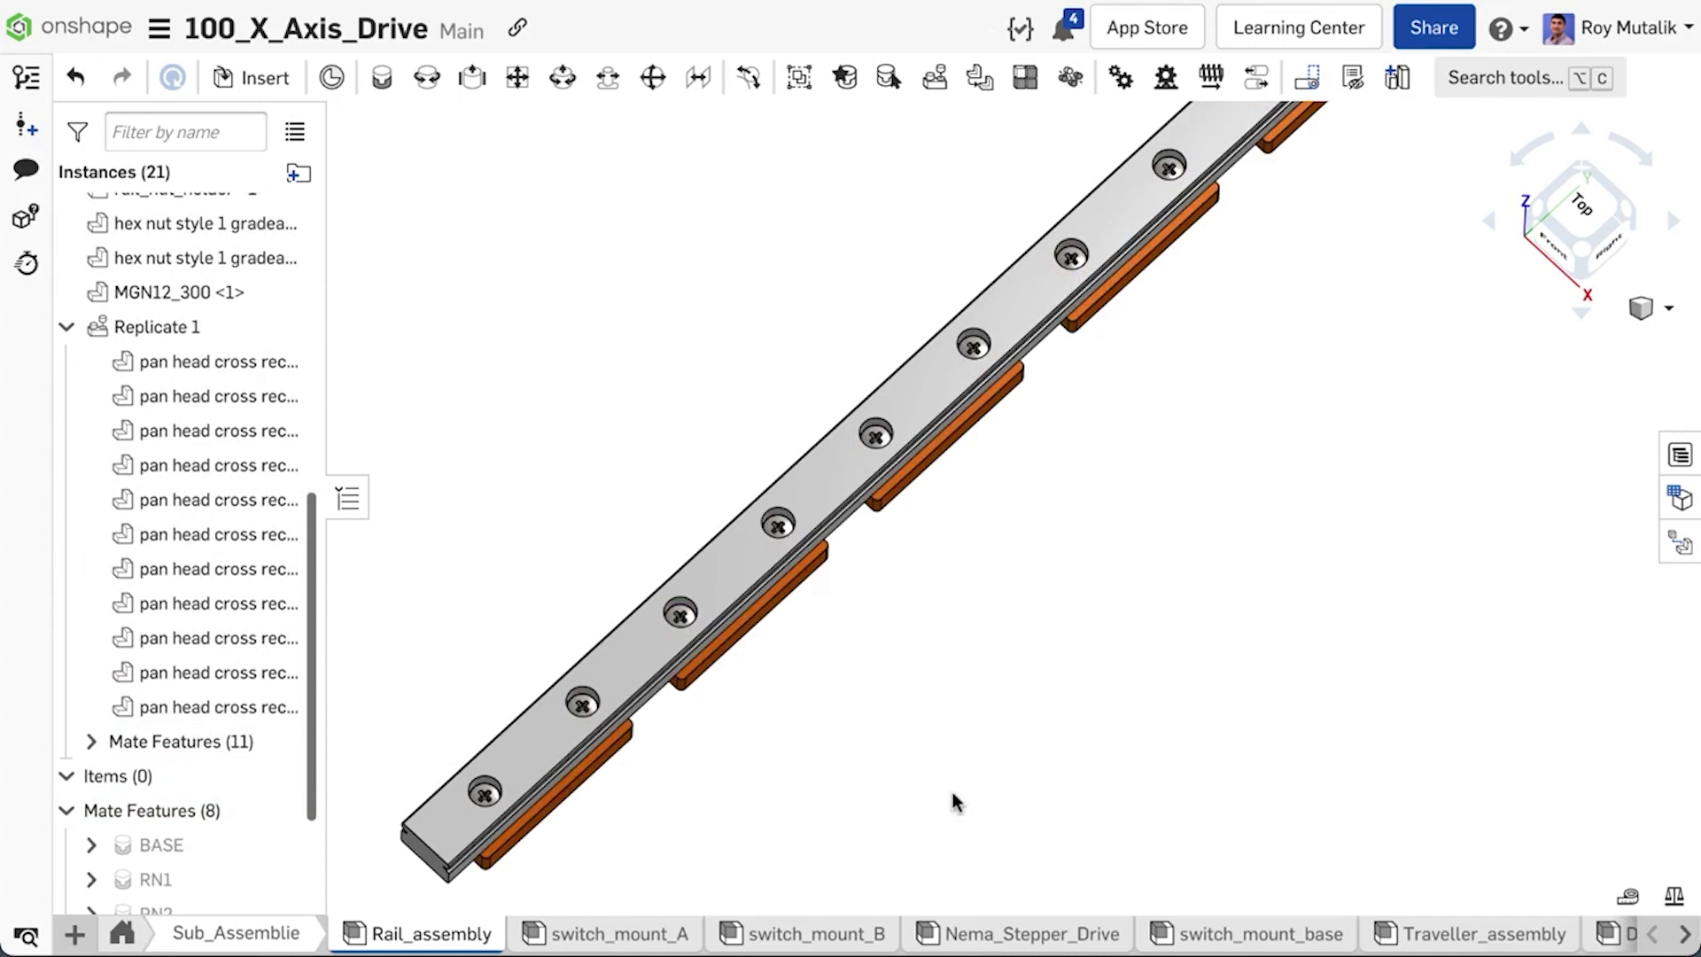
- Dissolve Replicate 1 into individual pan head screws
right_click(234, 333)
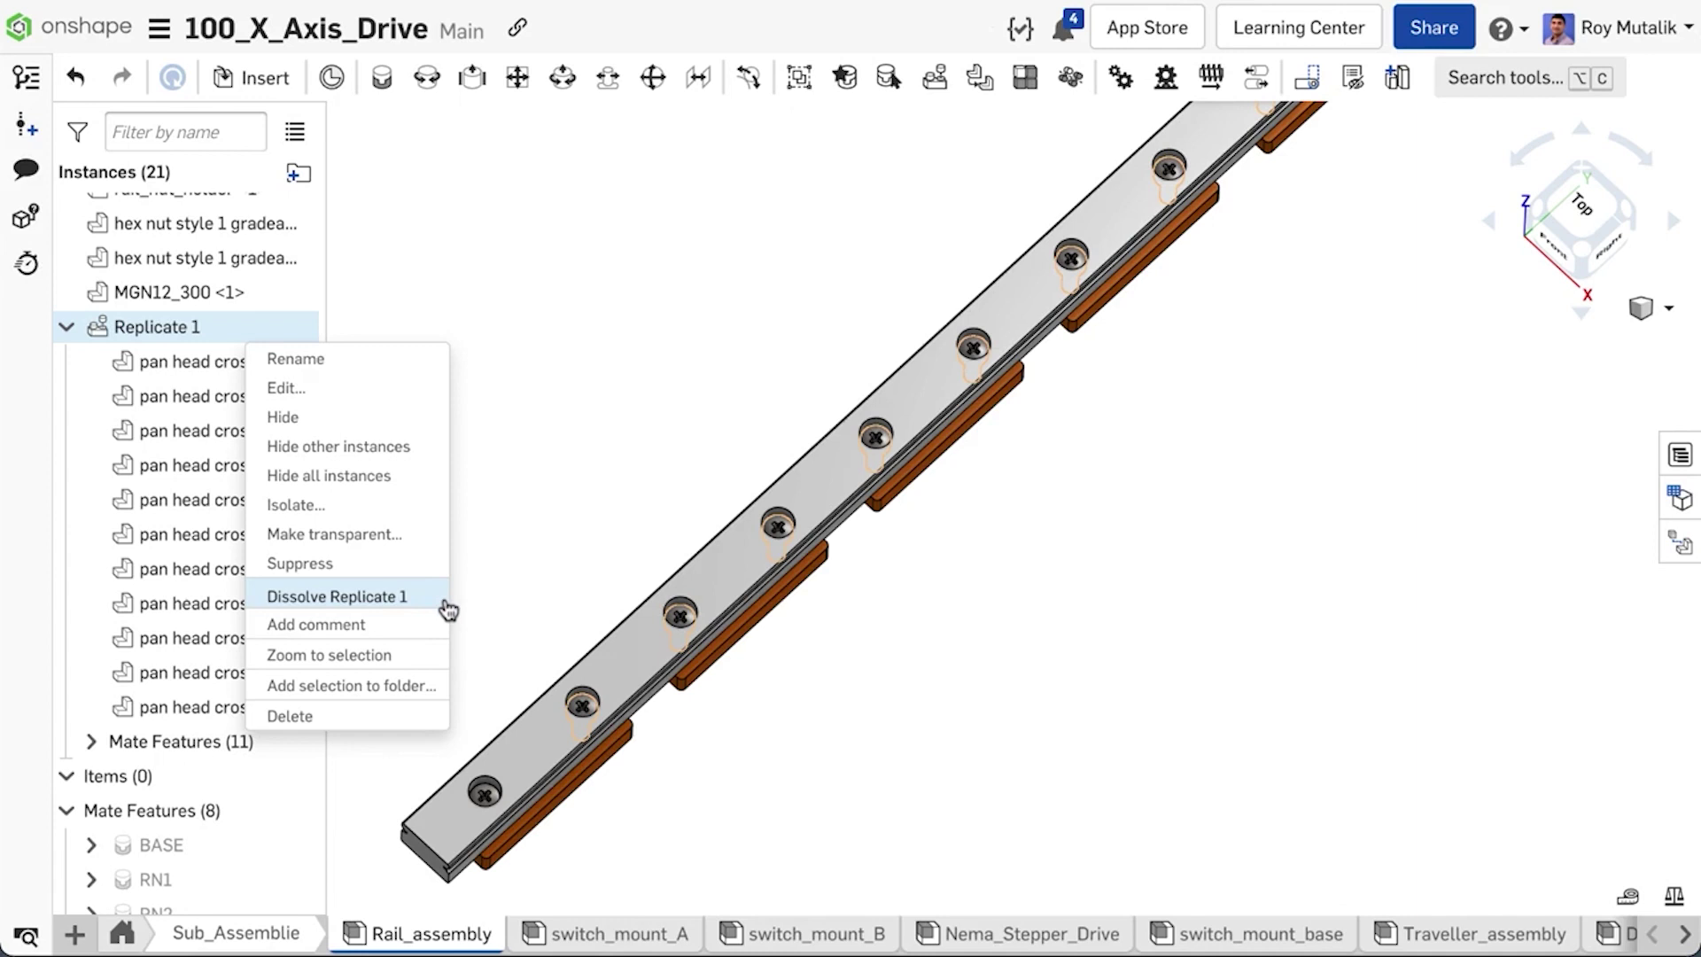
click(337, 596)
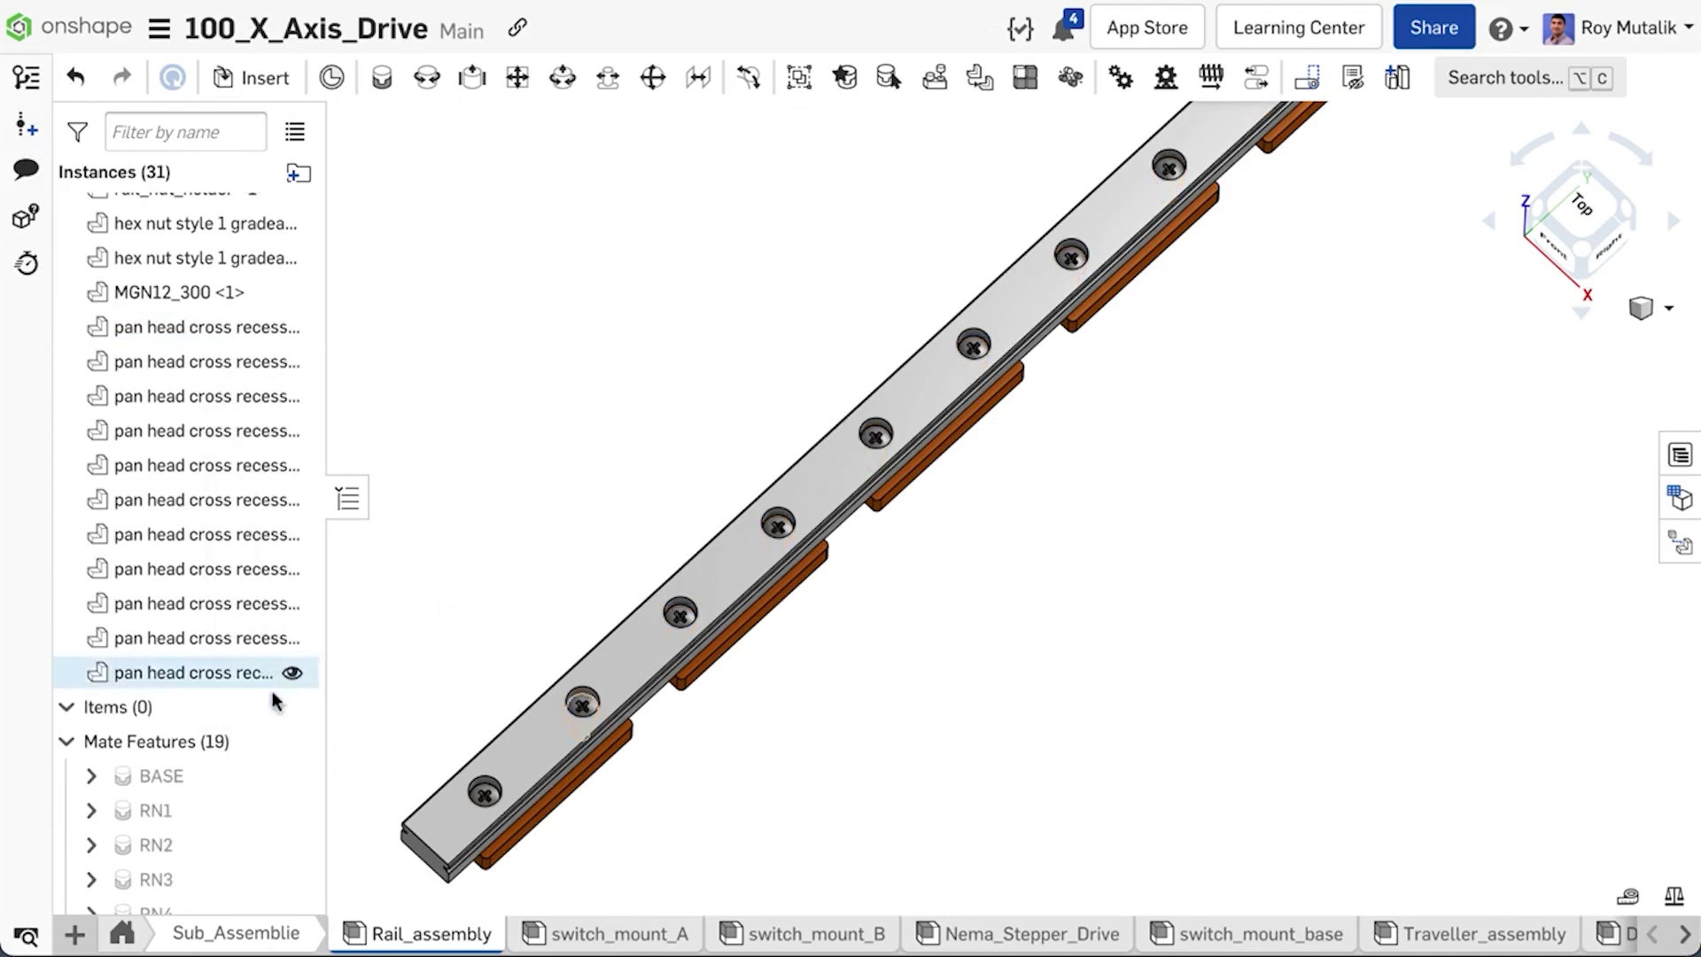
scroll(292, 673, down, 5)
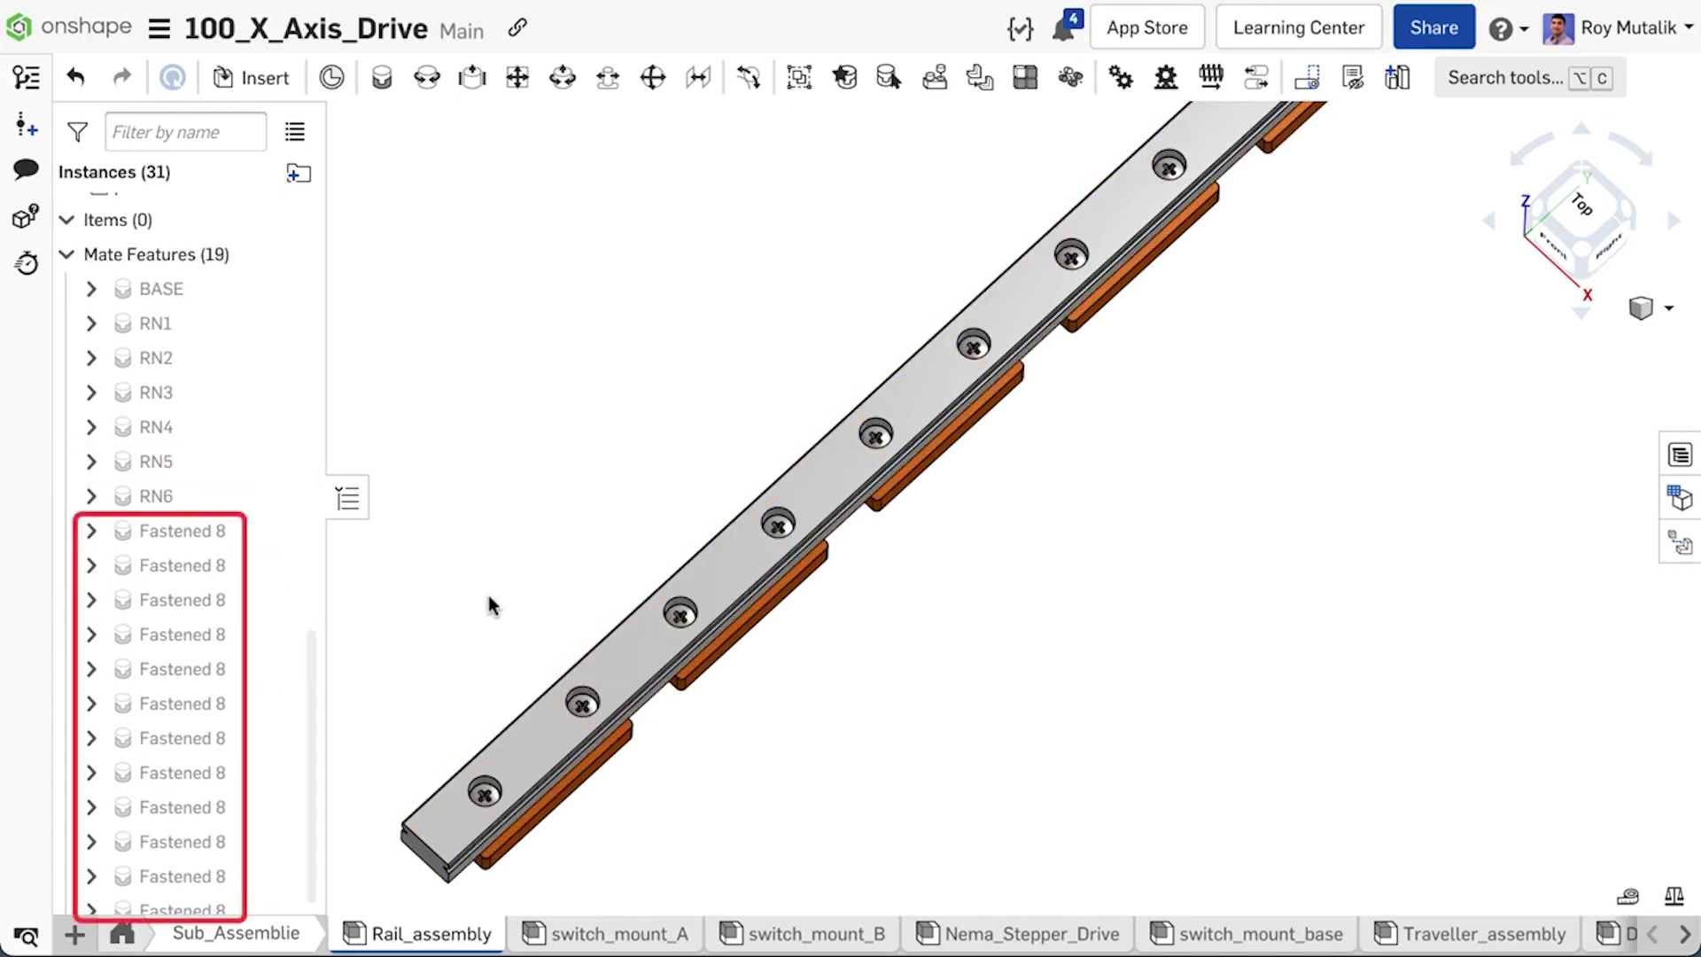
scroll(489, 603, down, 5)
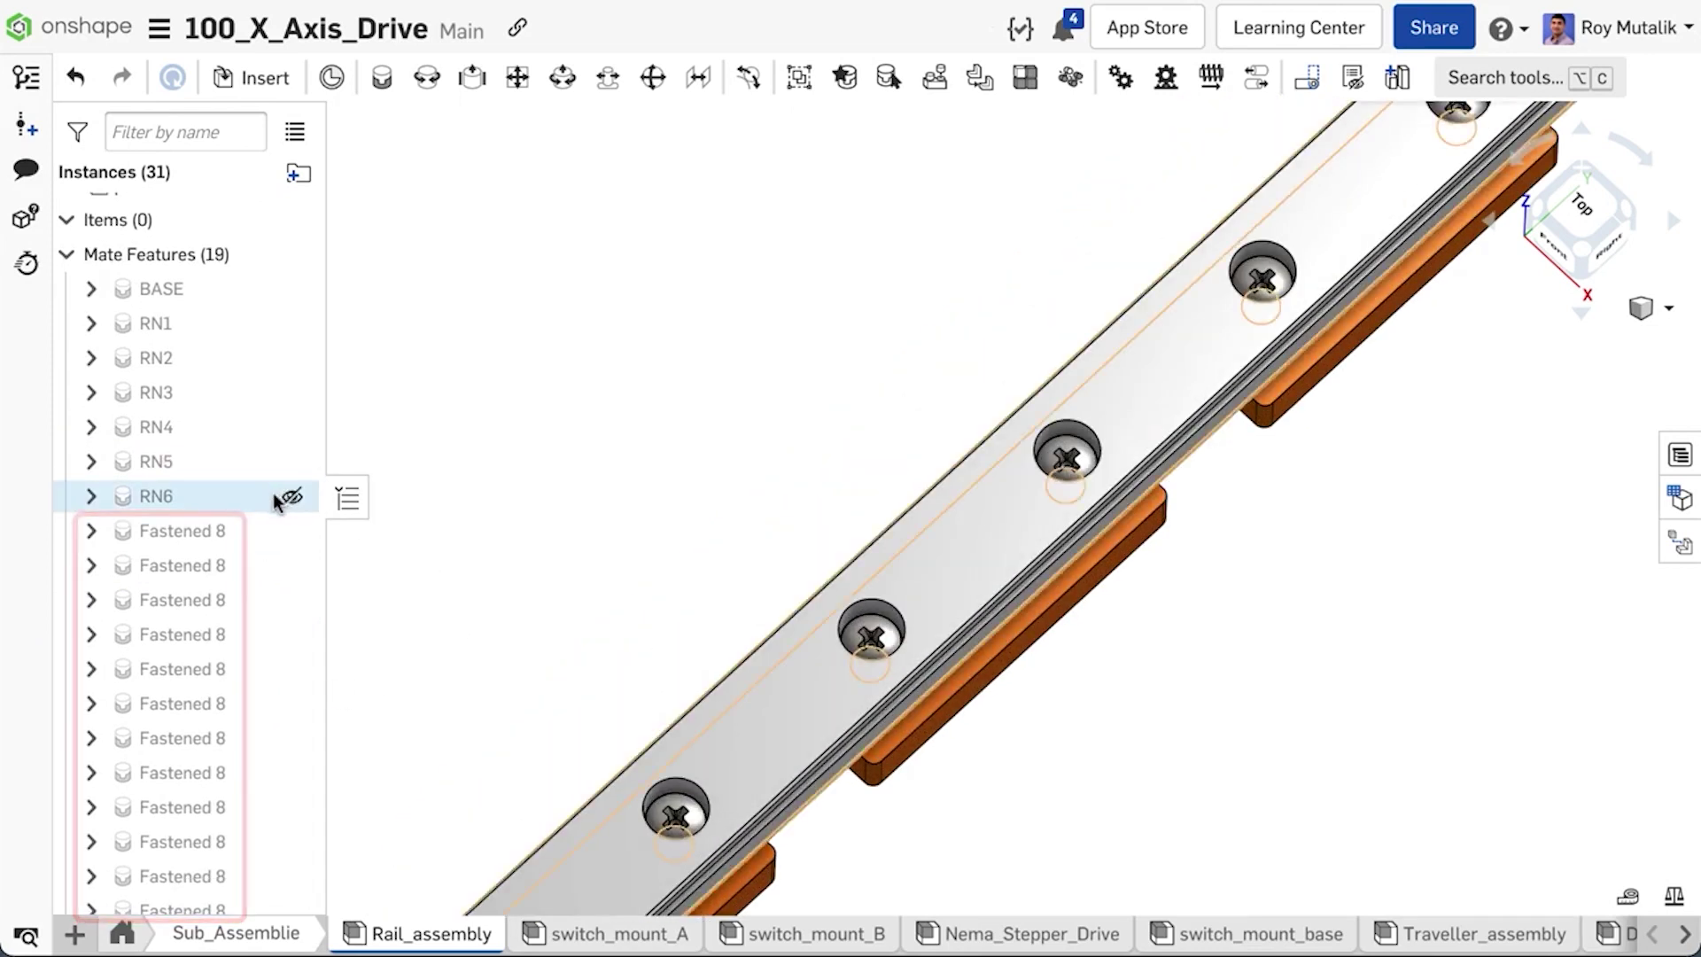
scroll(206, 500, up, 6)
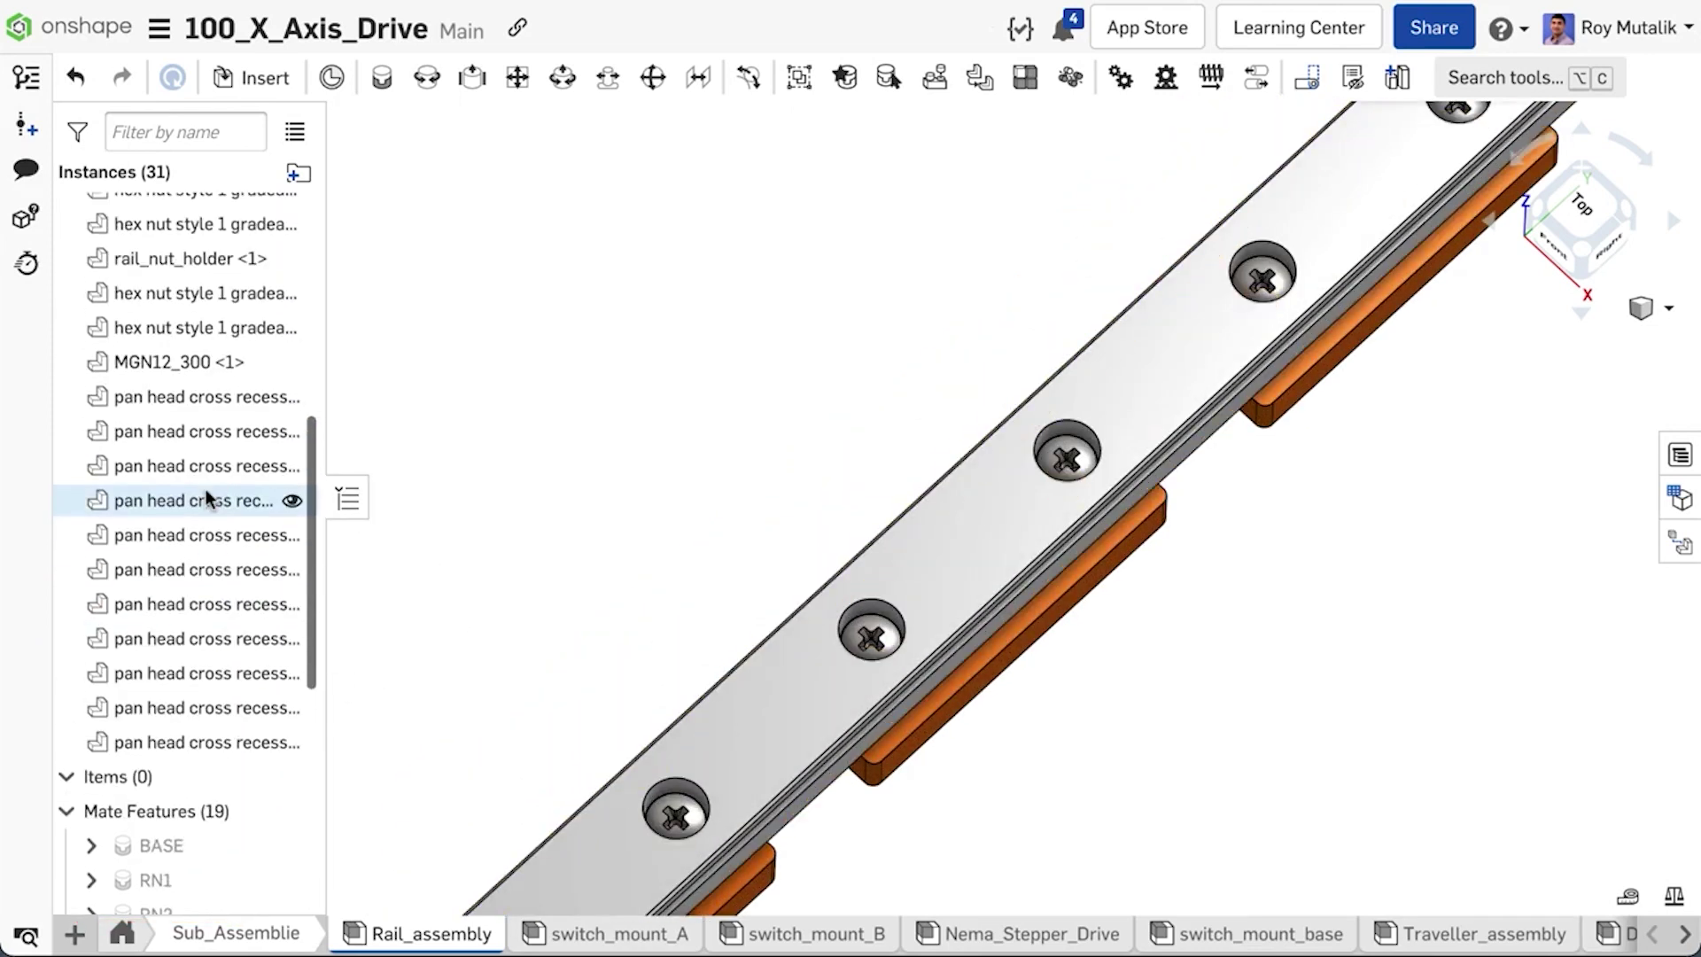
- Move the MGN12_300 rail through the last screw into a new subassembly, Assembly 1
click(168, 359)
shift+click(174, 742)
right_click(174, 743)
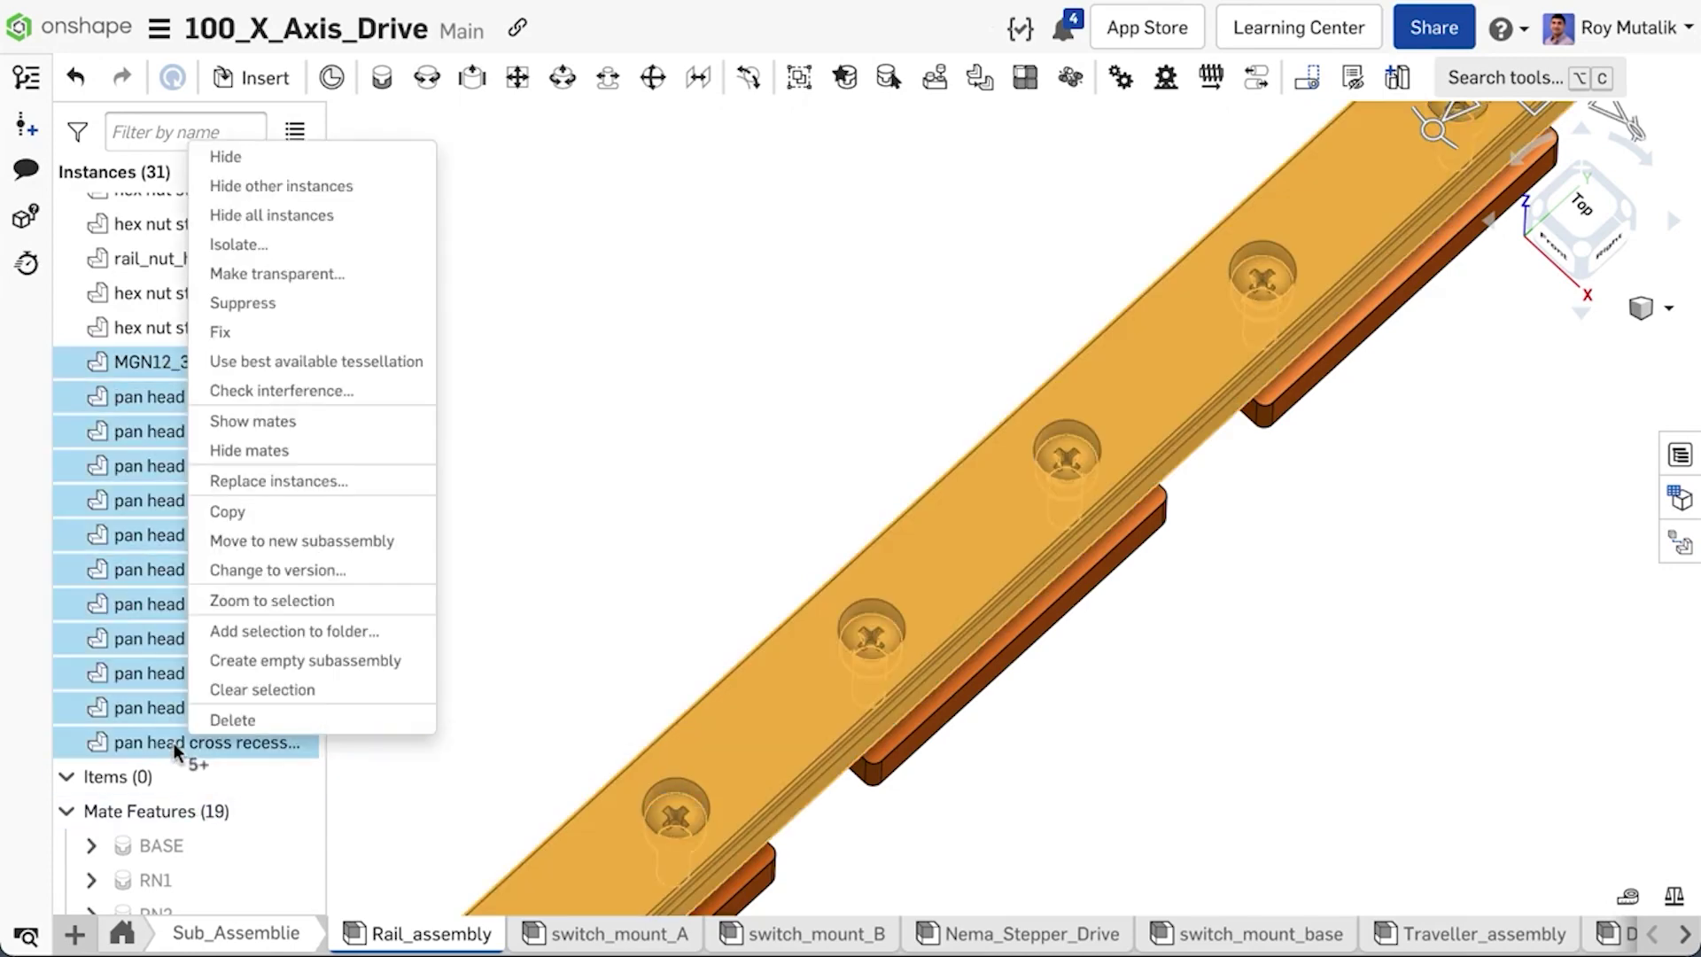
click(342, 547)
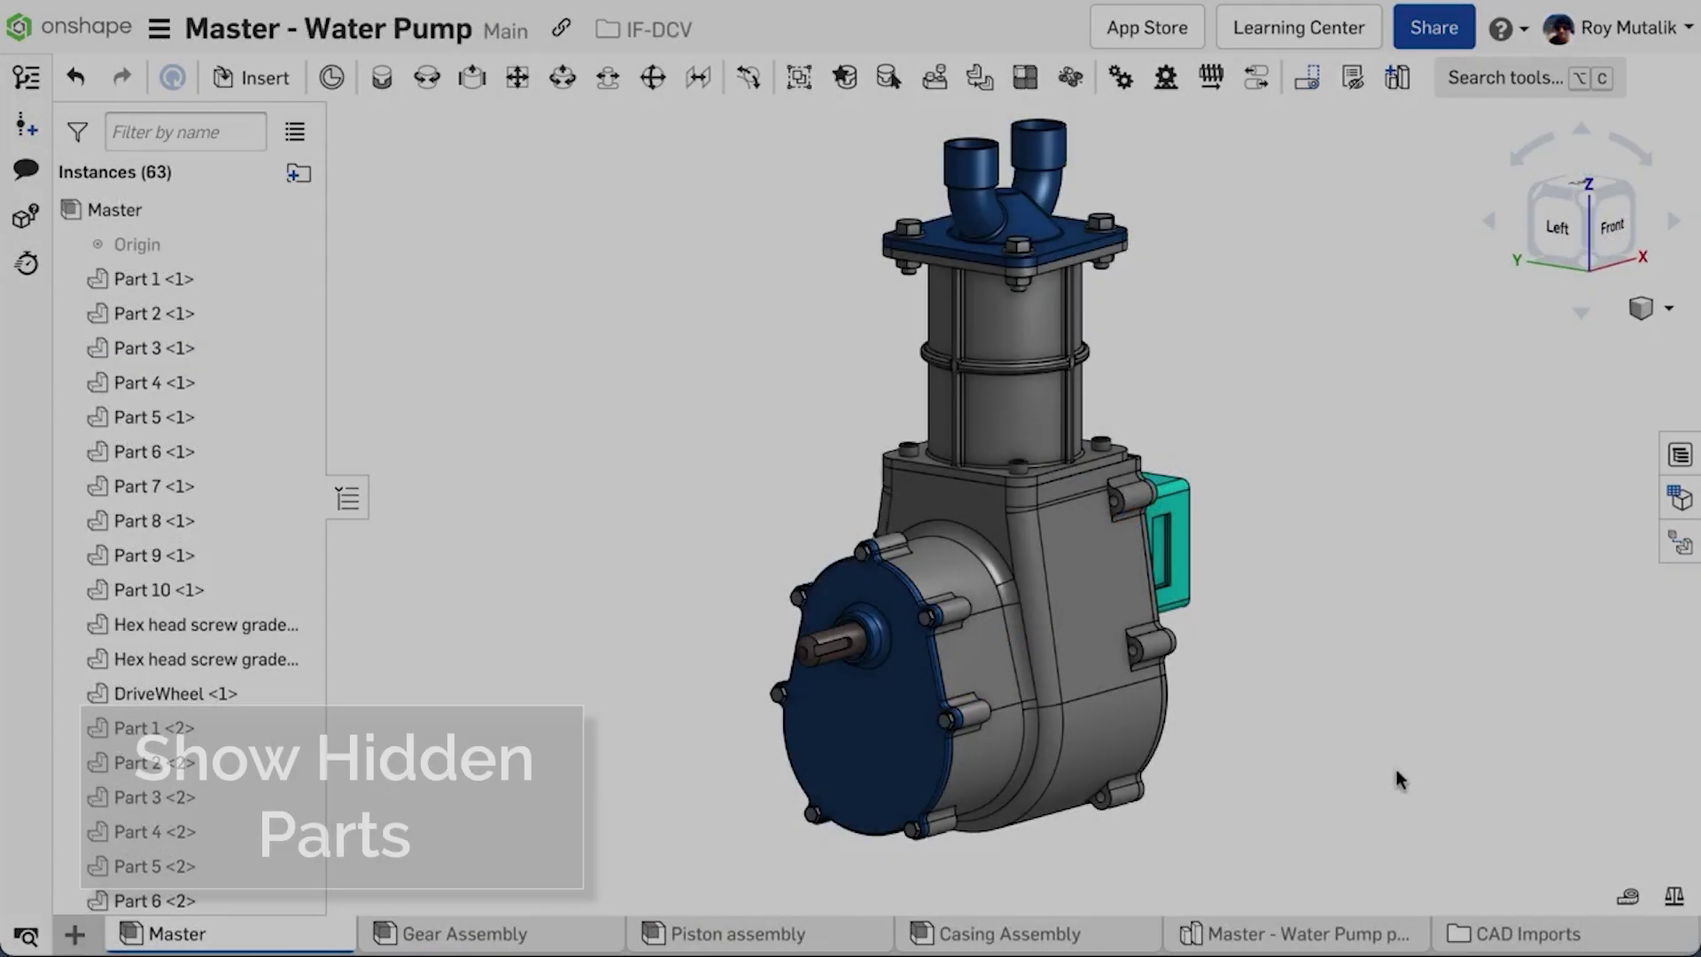
- Hide the gearbox cover, pump casing and cylinder tube with Y, then restore them with Shift+Y
right_drag(1397, 779, 1540, 772)
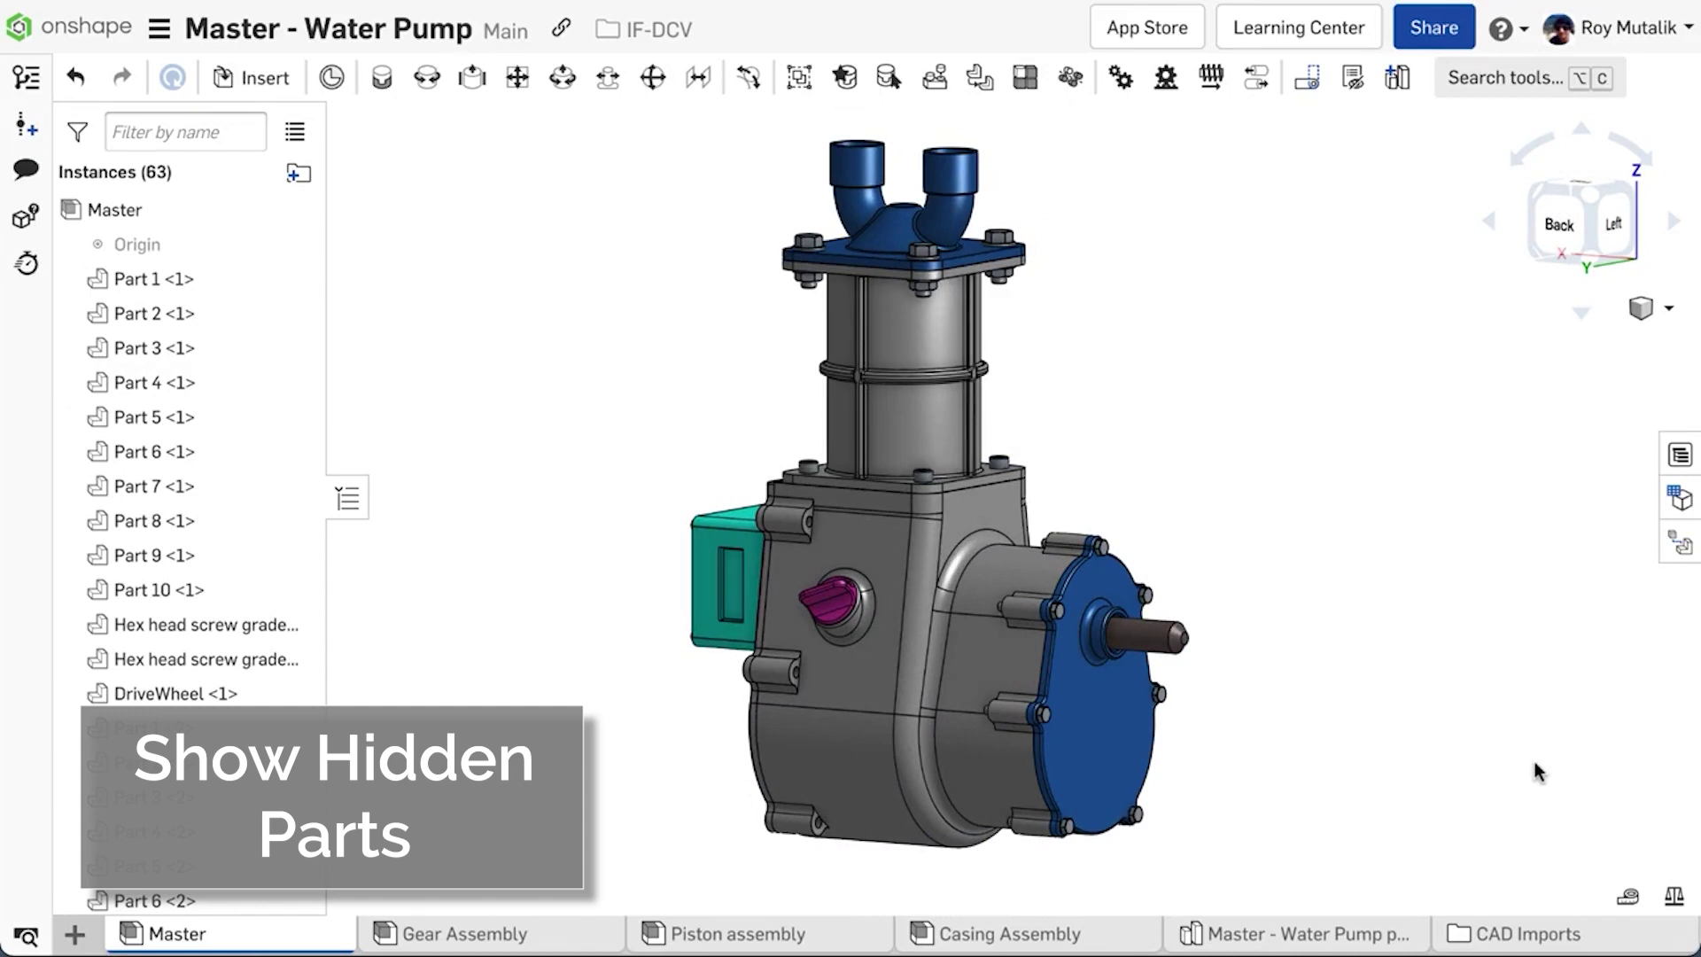
key(y)
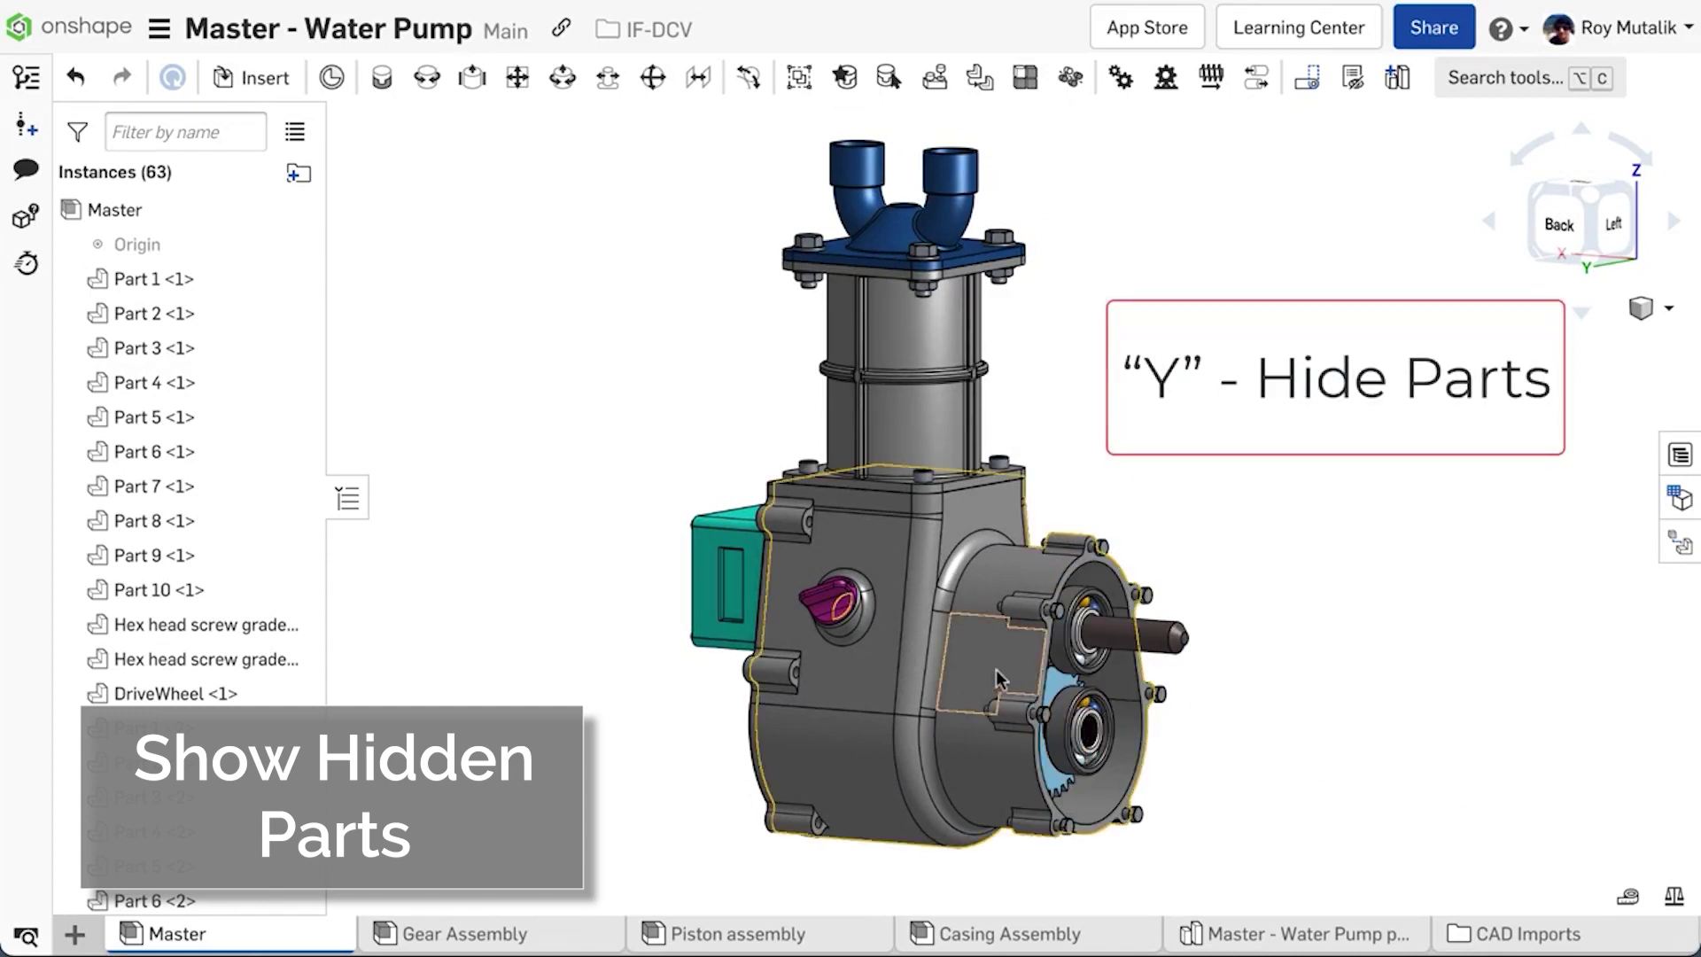
key(y)
key(y)
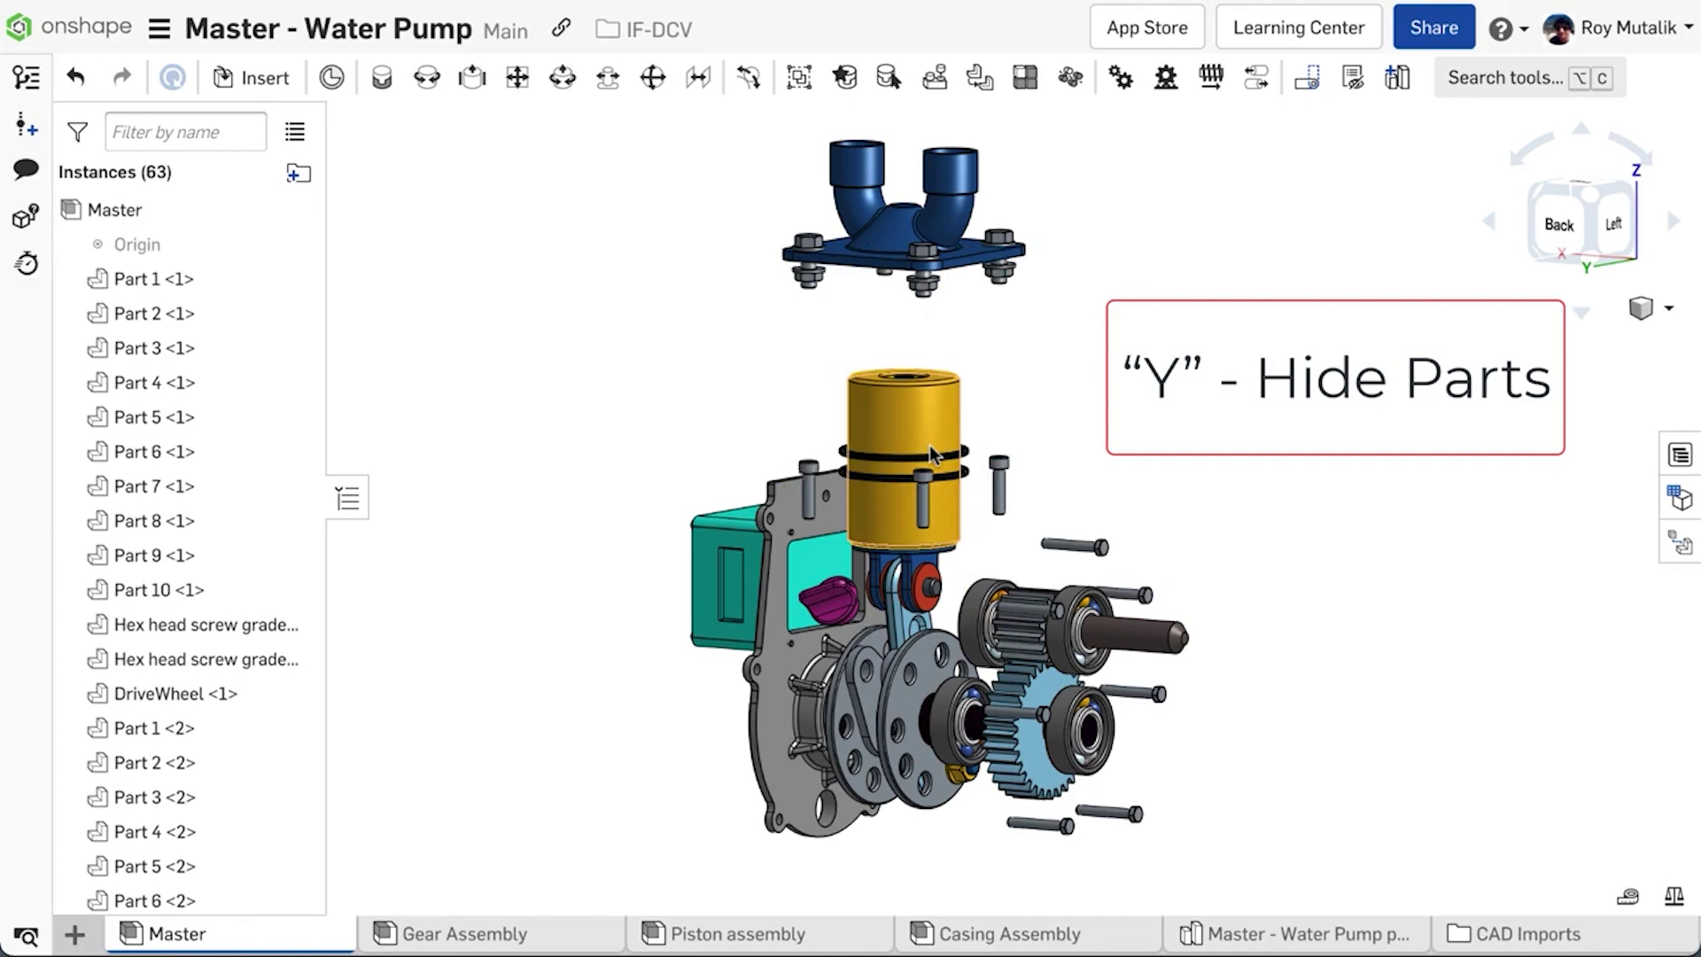
key(y)
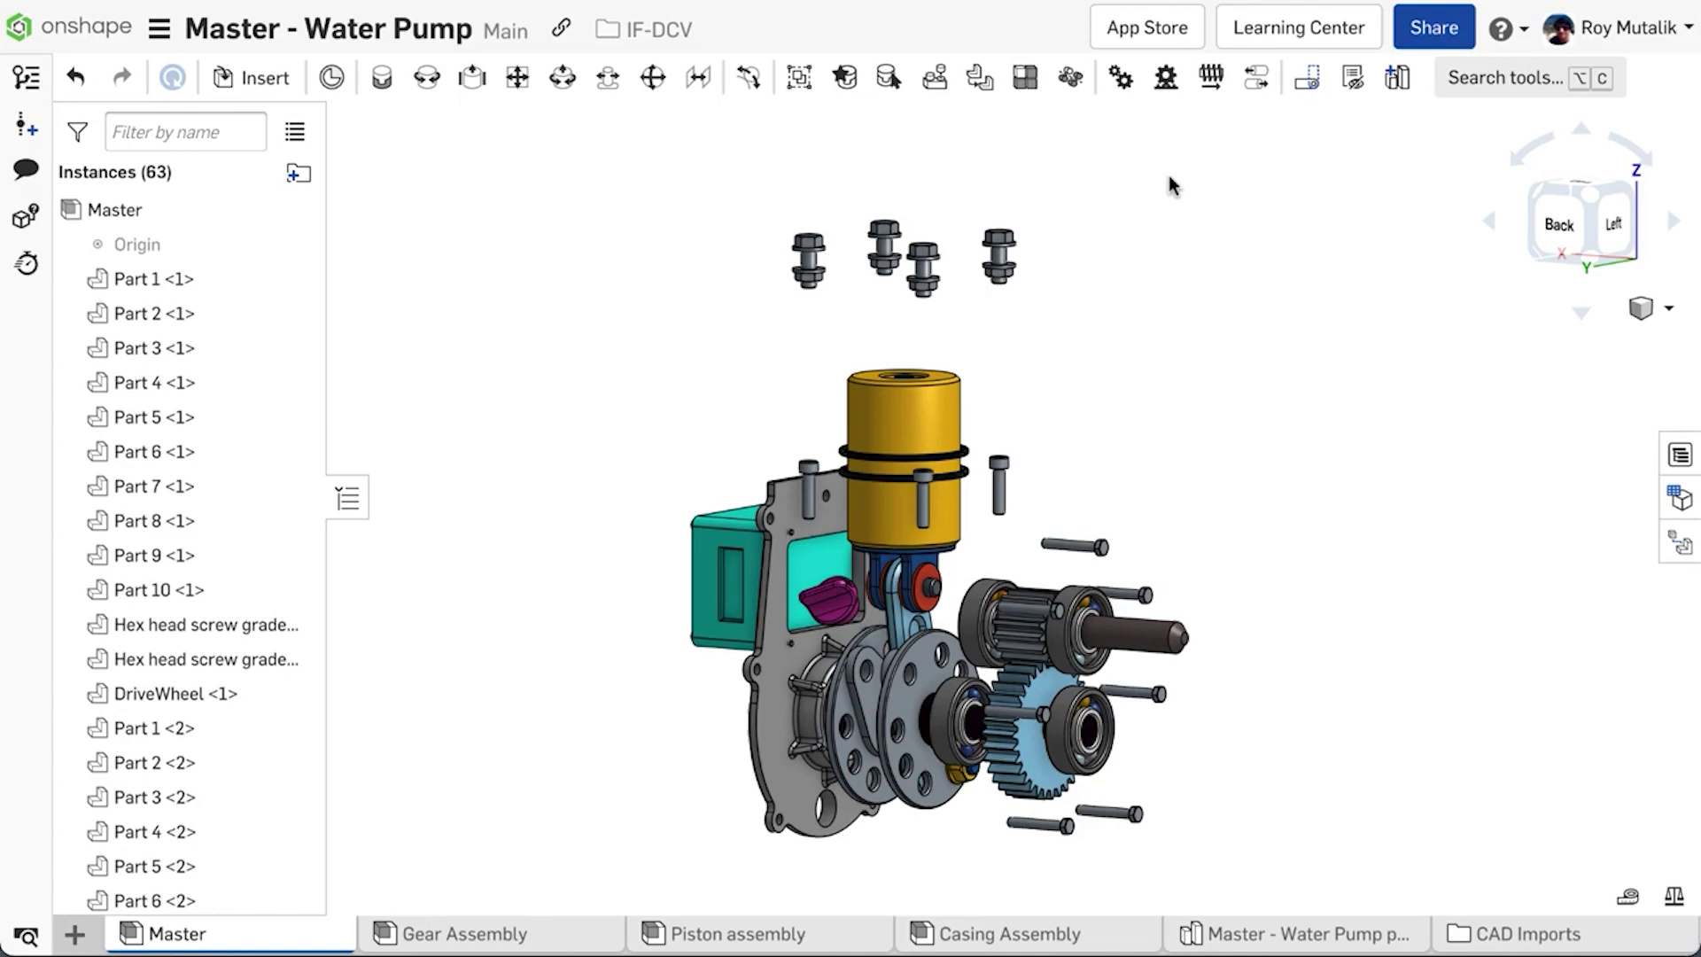
key(shift+y)
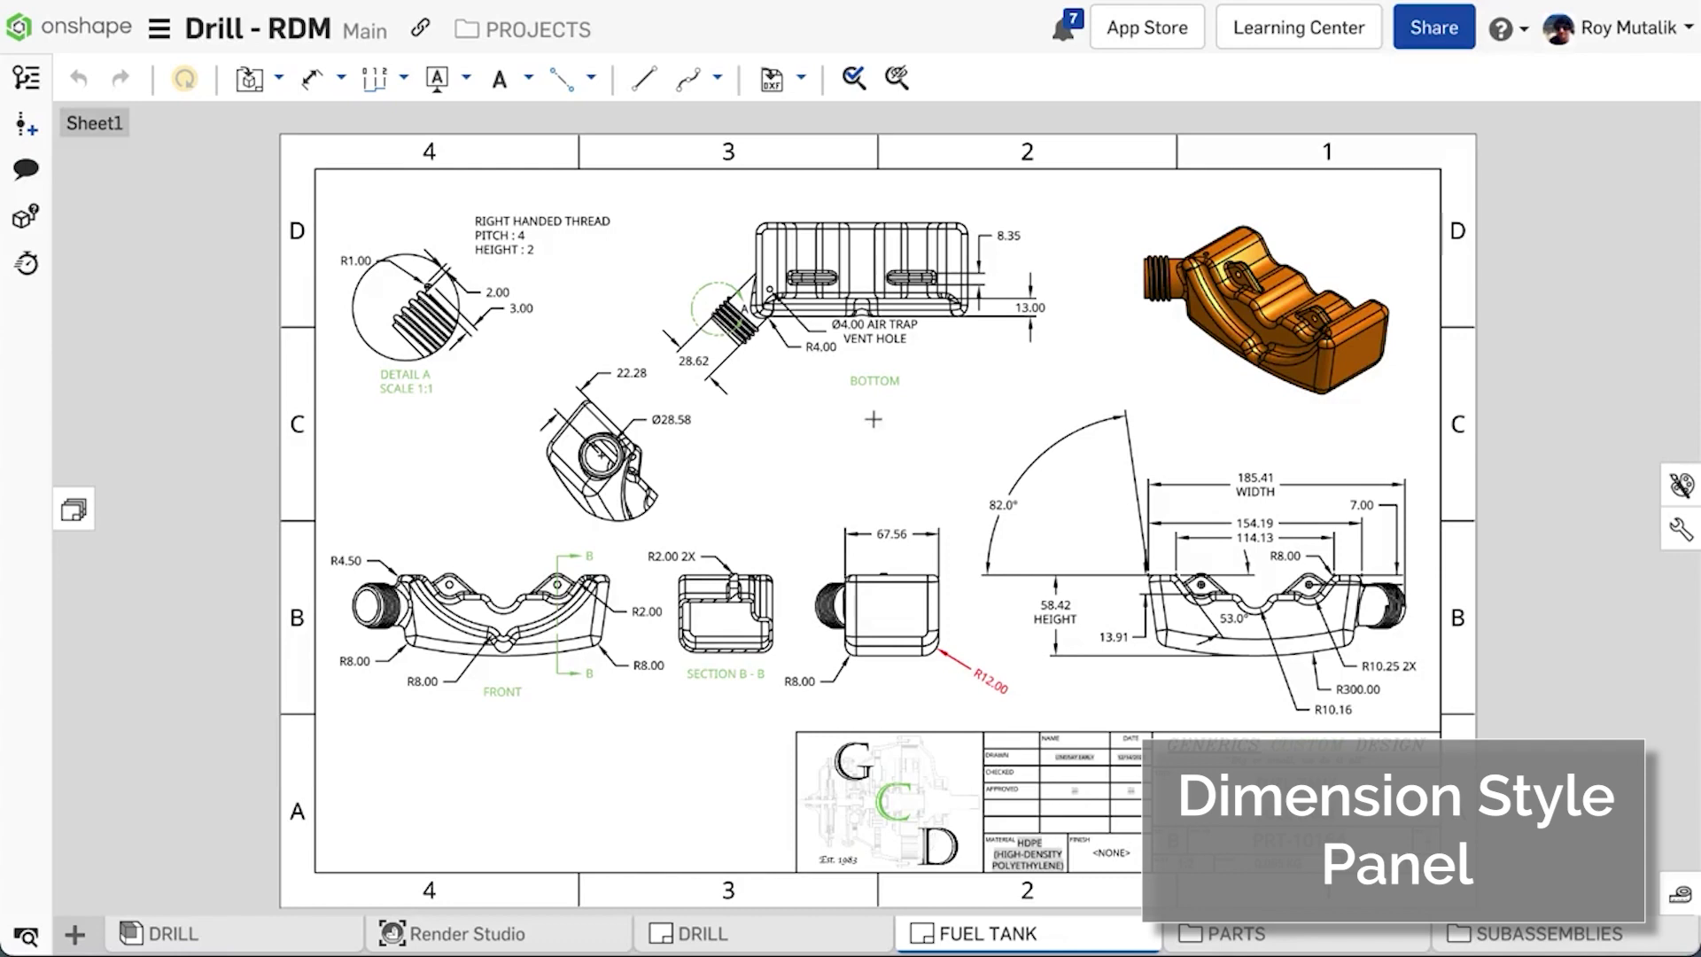
- Select the 185.41 WIDTH and 58.42 HEIGHT dimensions in the dimension style settings
drag(840, 384, 1581, 862)
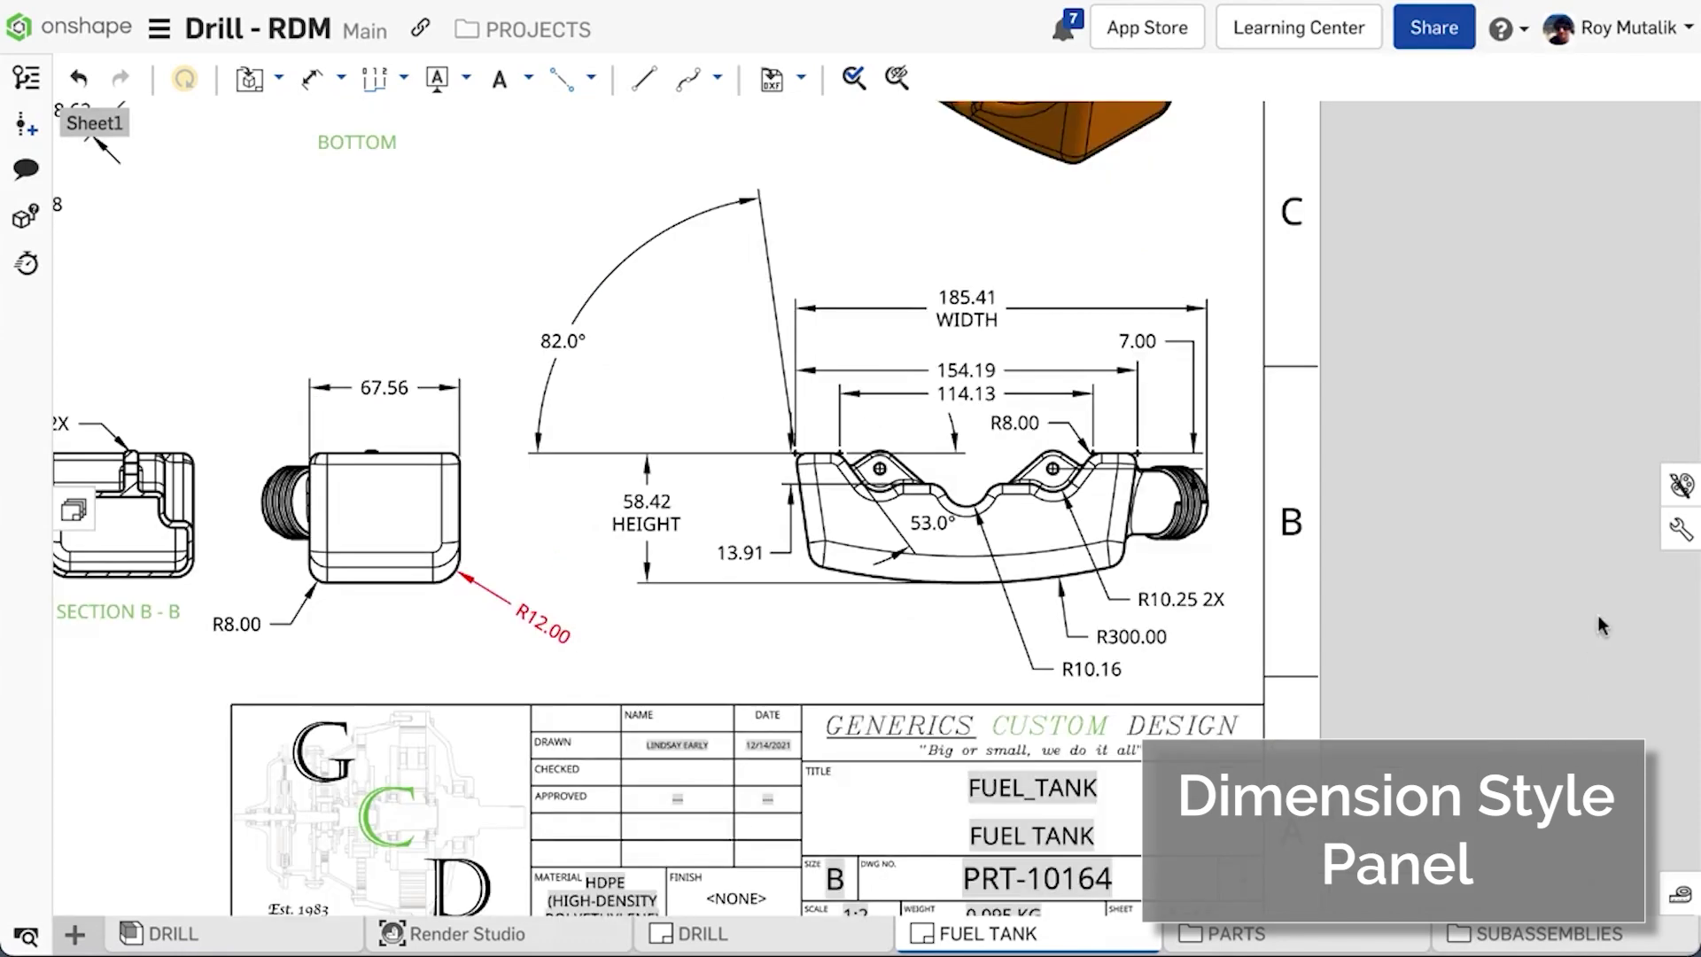
click(1681, 485)
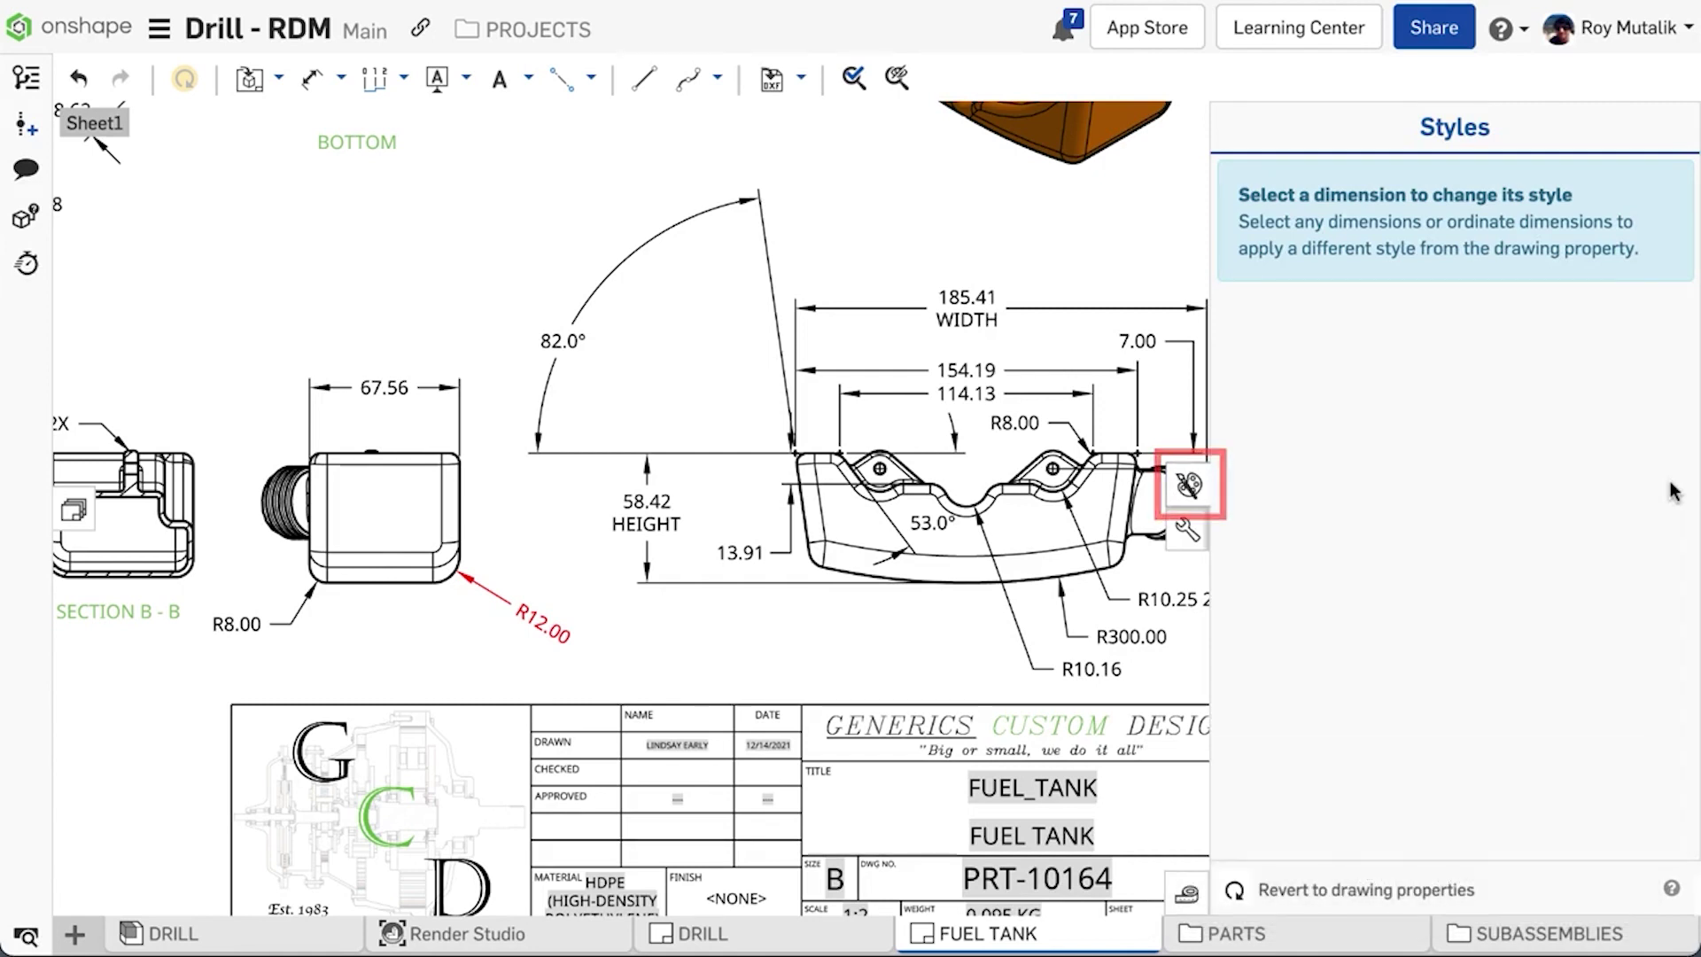
click(967, 308)
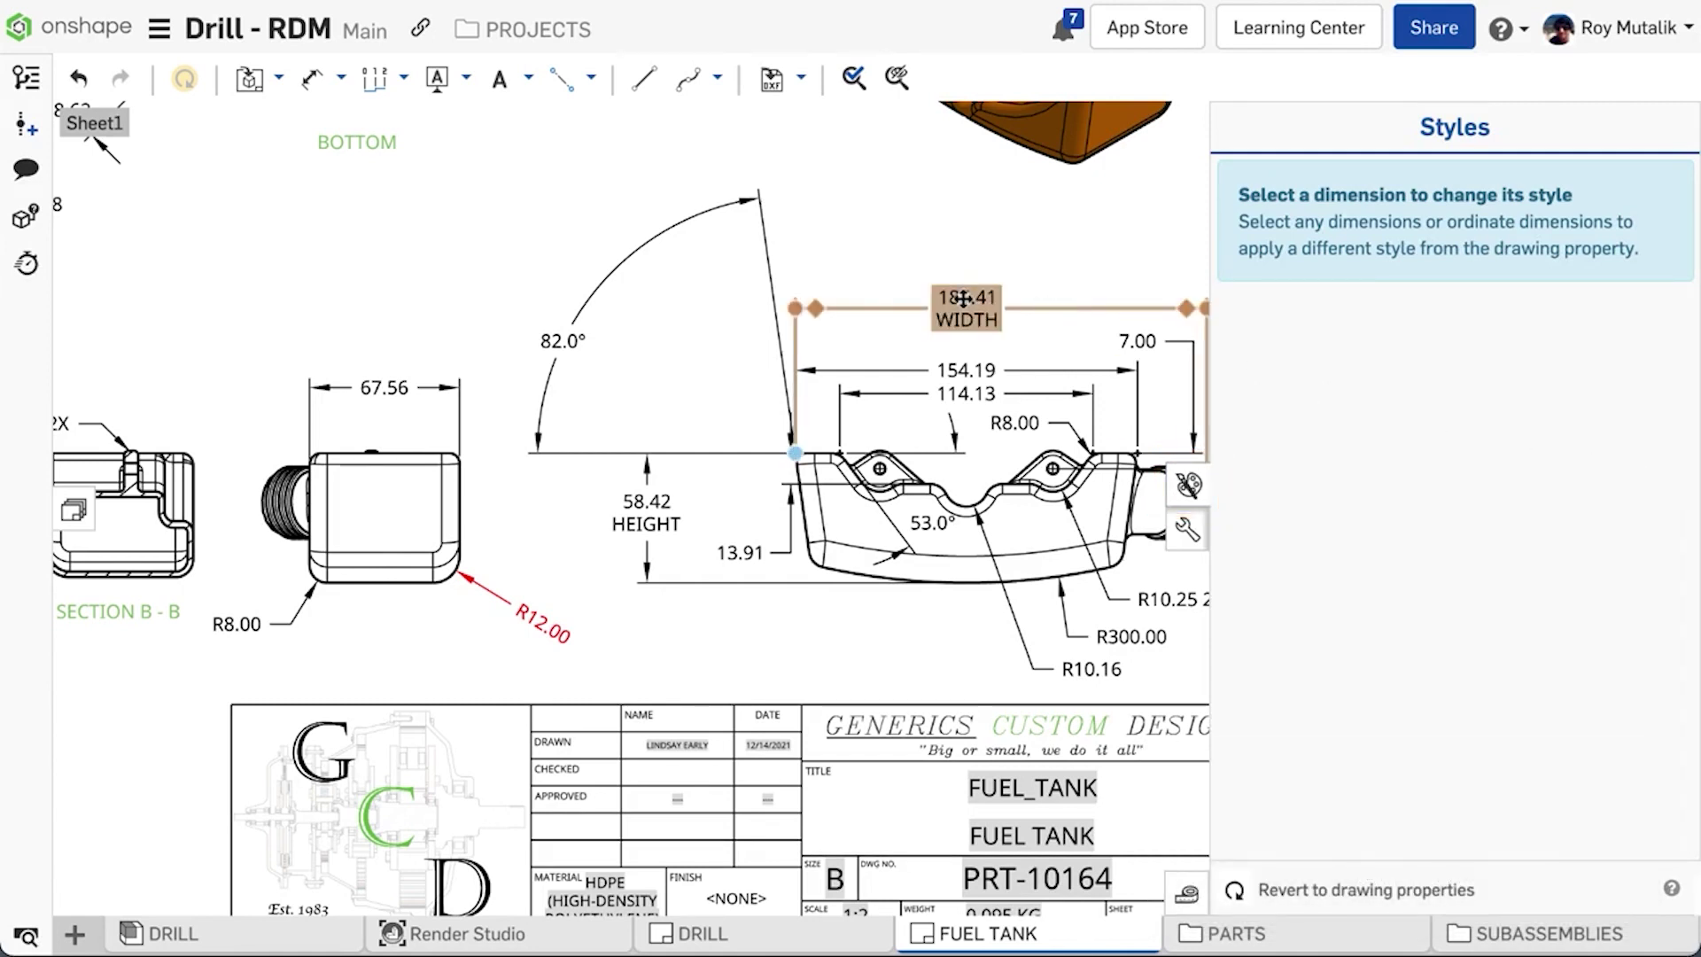
click(641, 517)
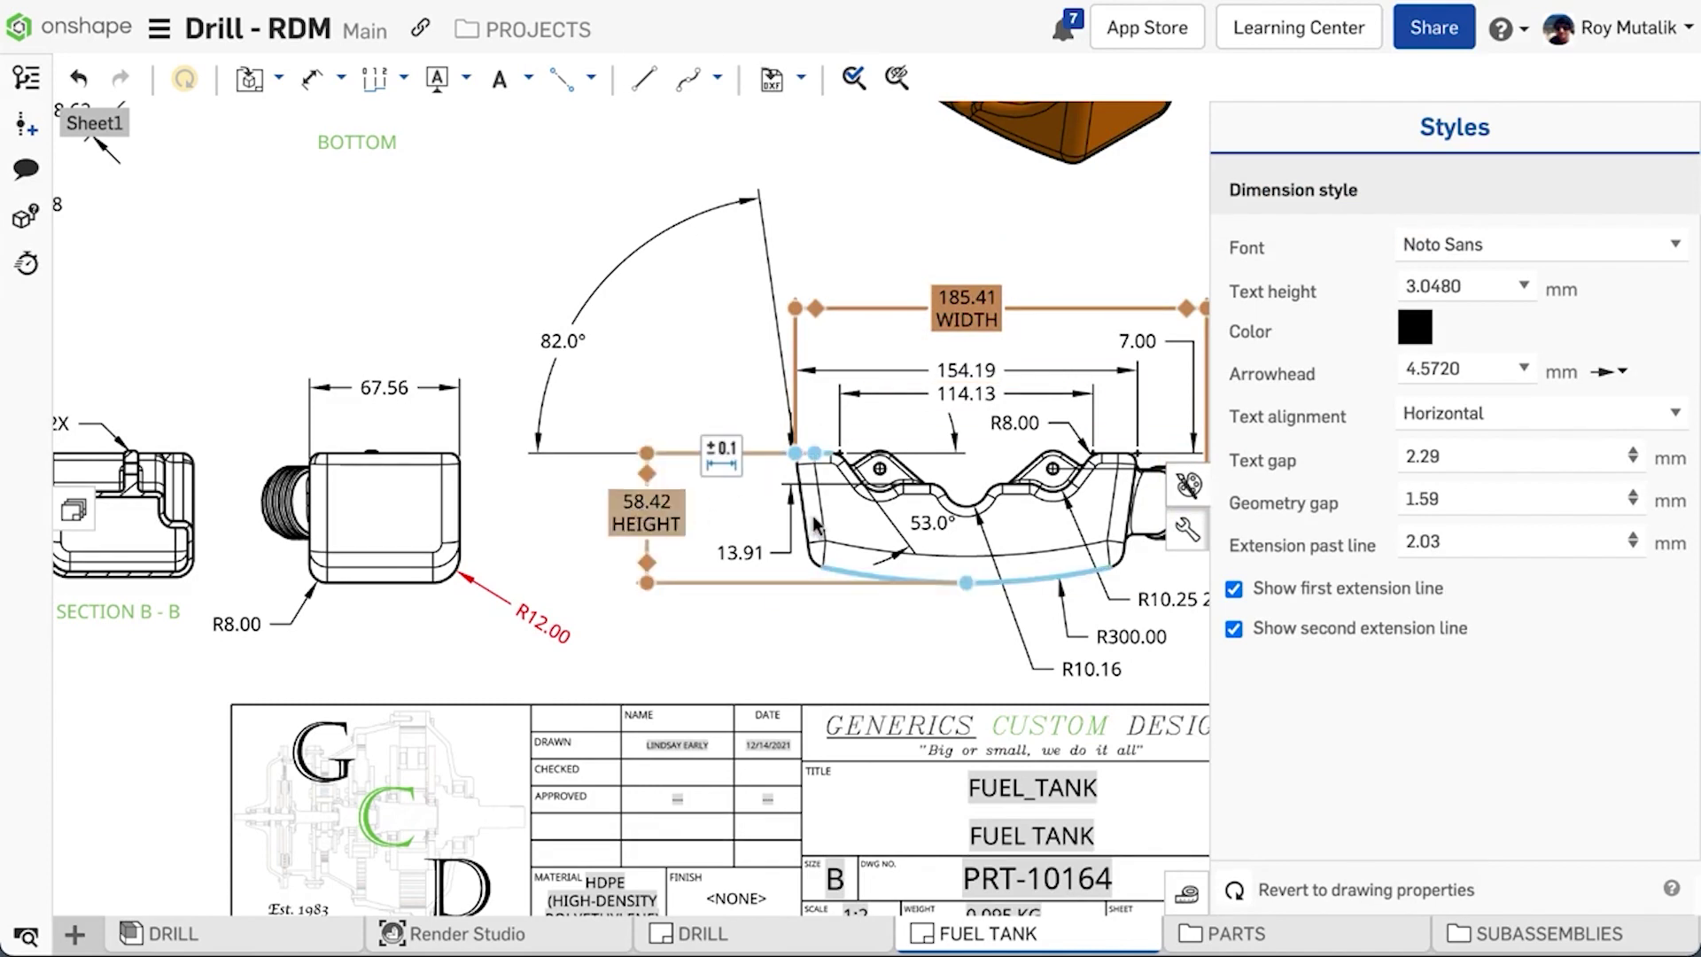
- Set their font to Tinos, colour to red, and alignment to Align with dimension line
click(1453, 247)
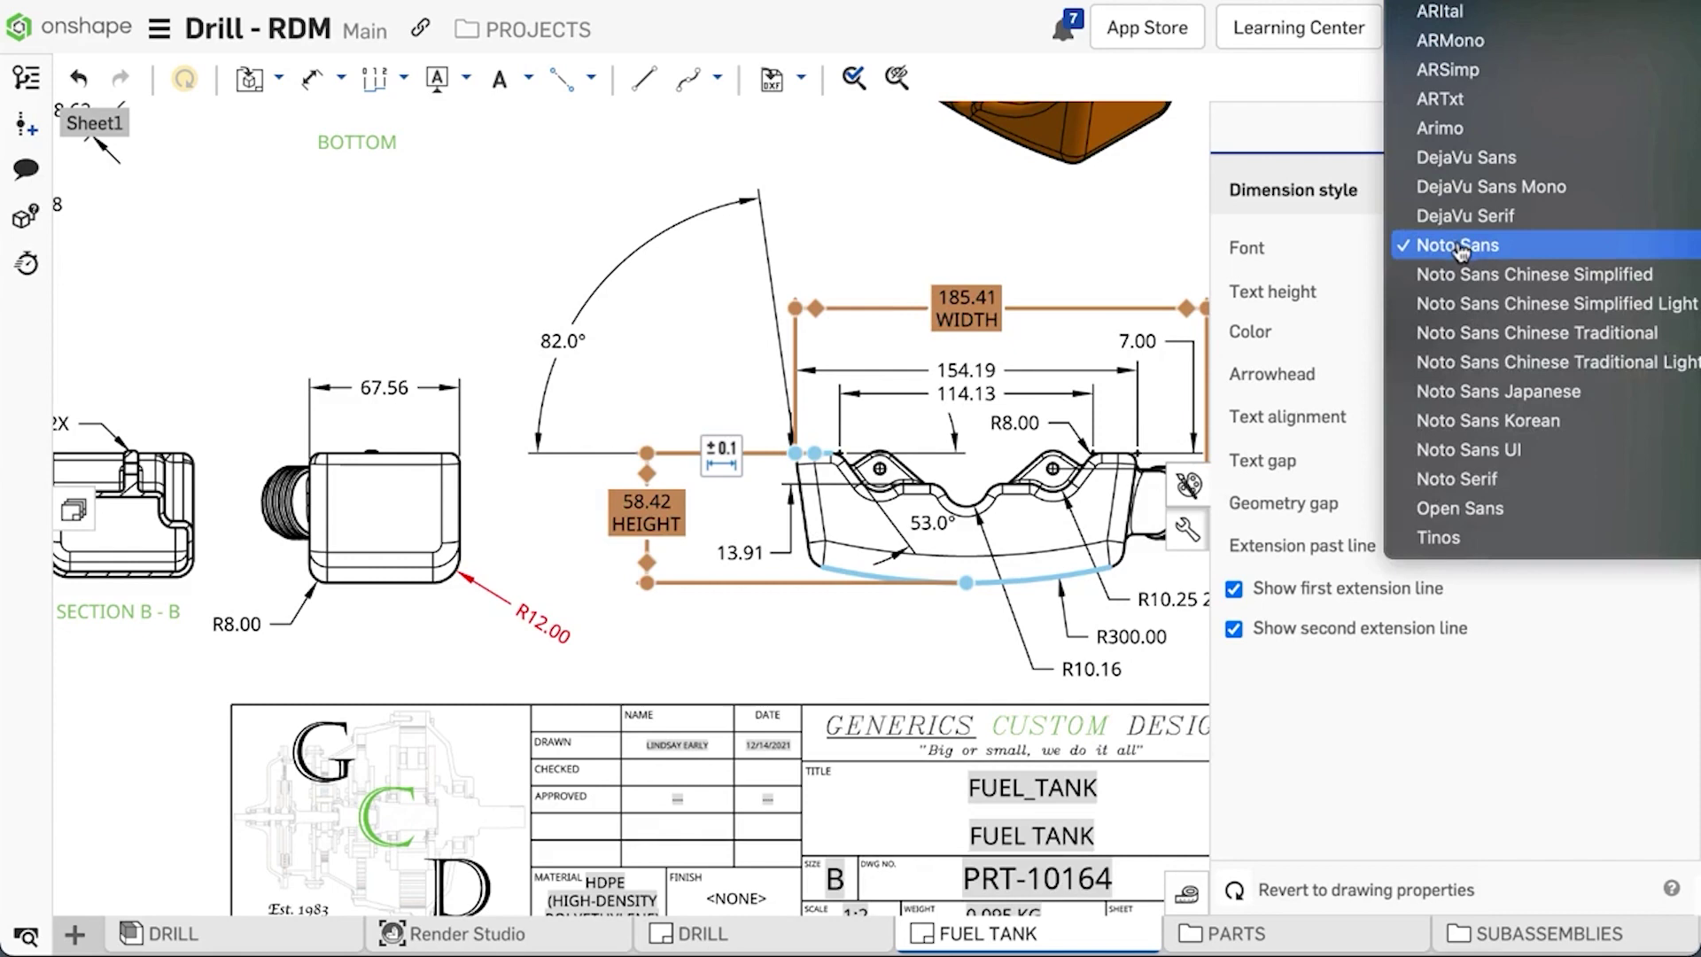
click(1444, 536)
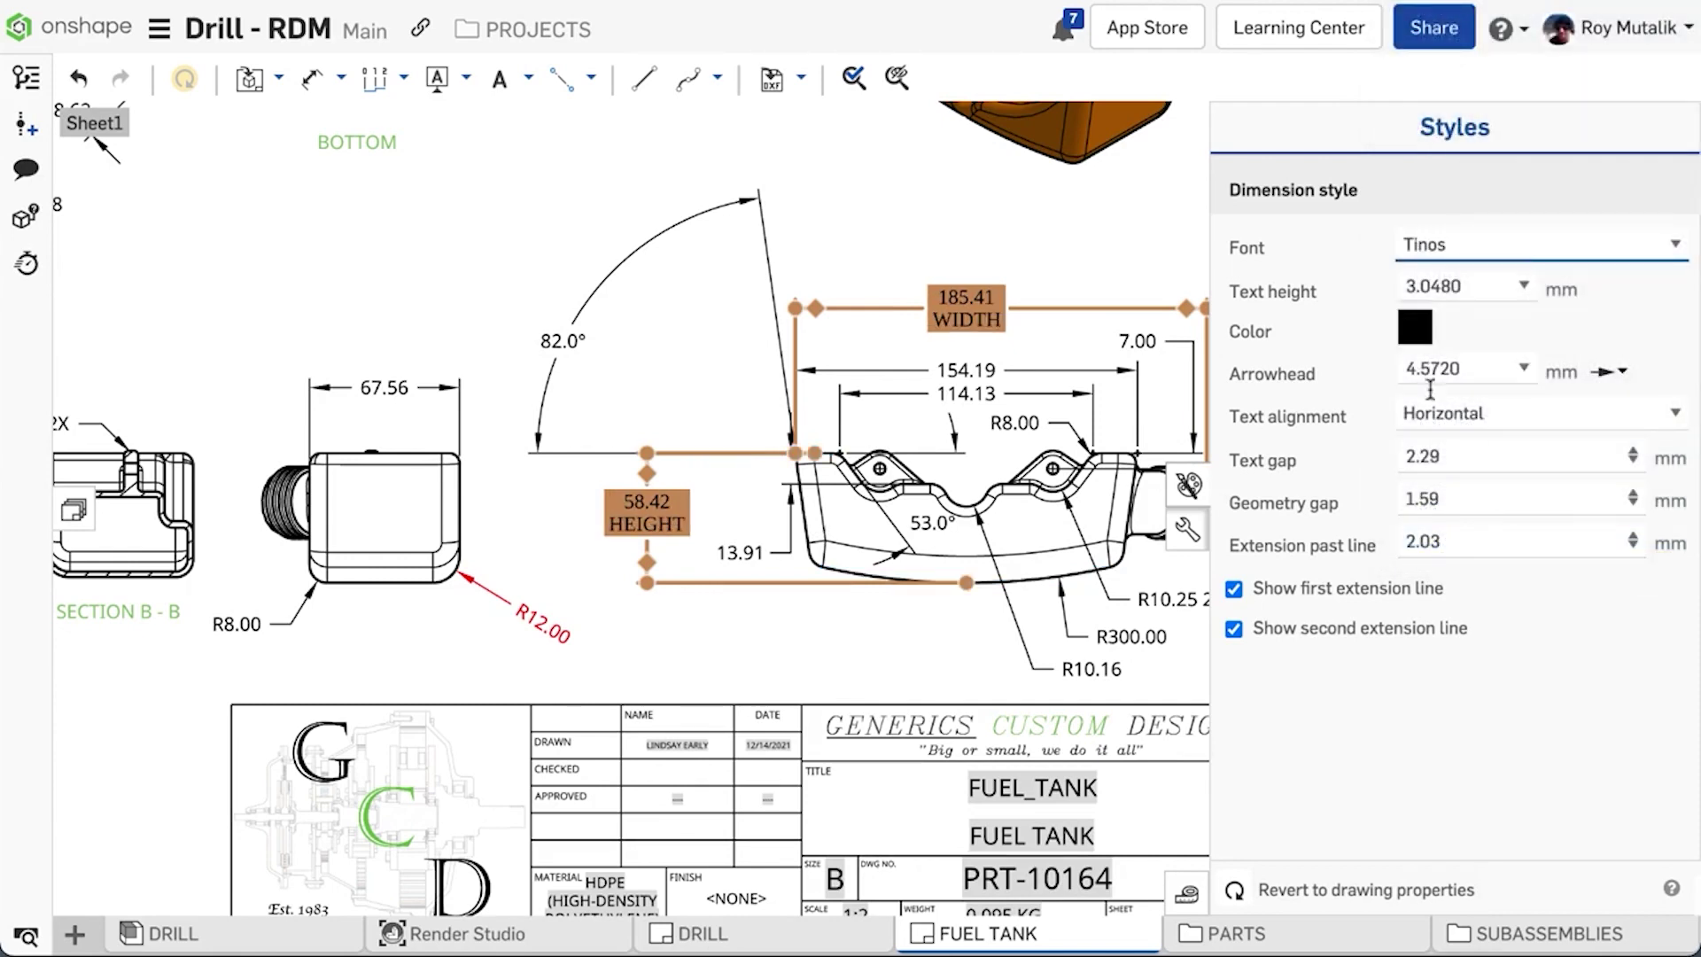
click(1415, 328)
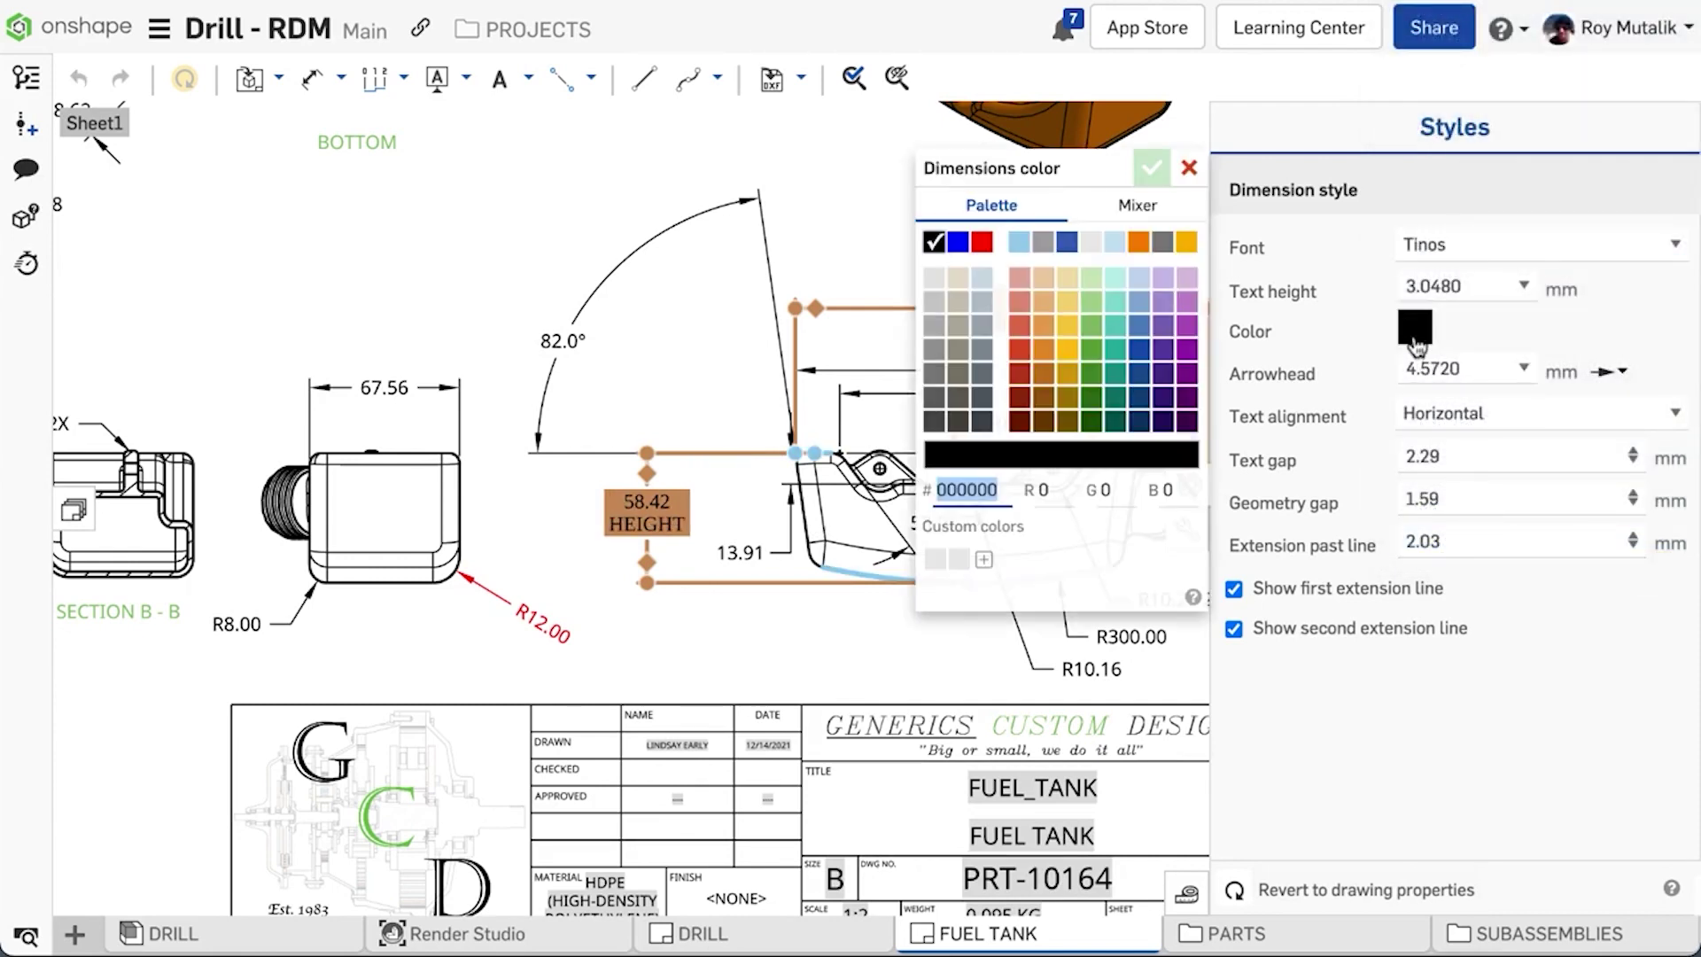
click(982, 242)
click(1147, 168)
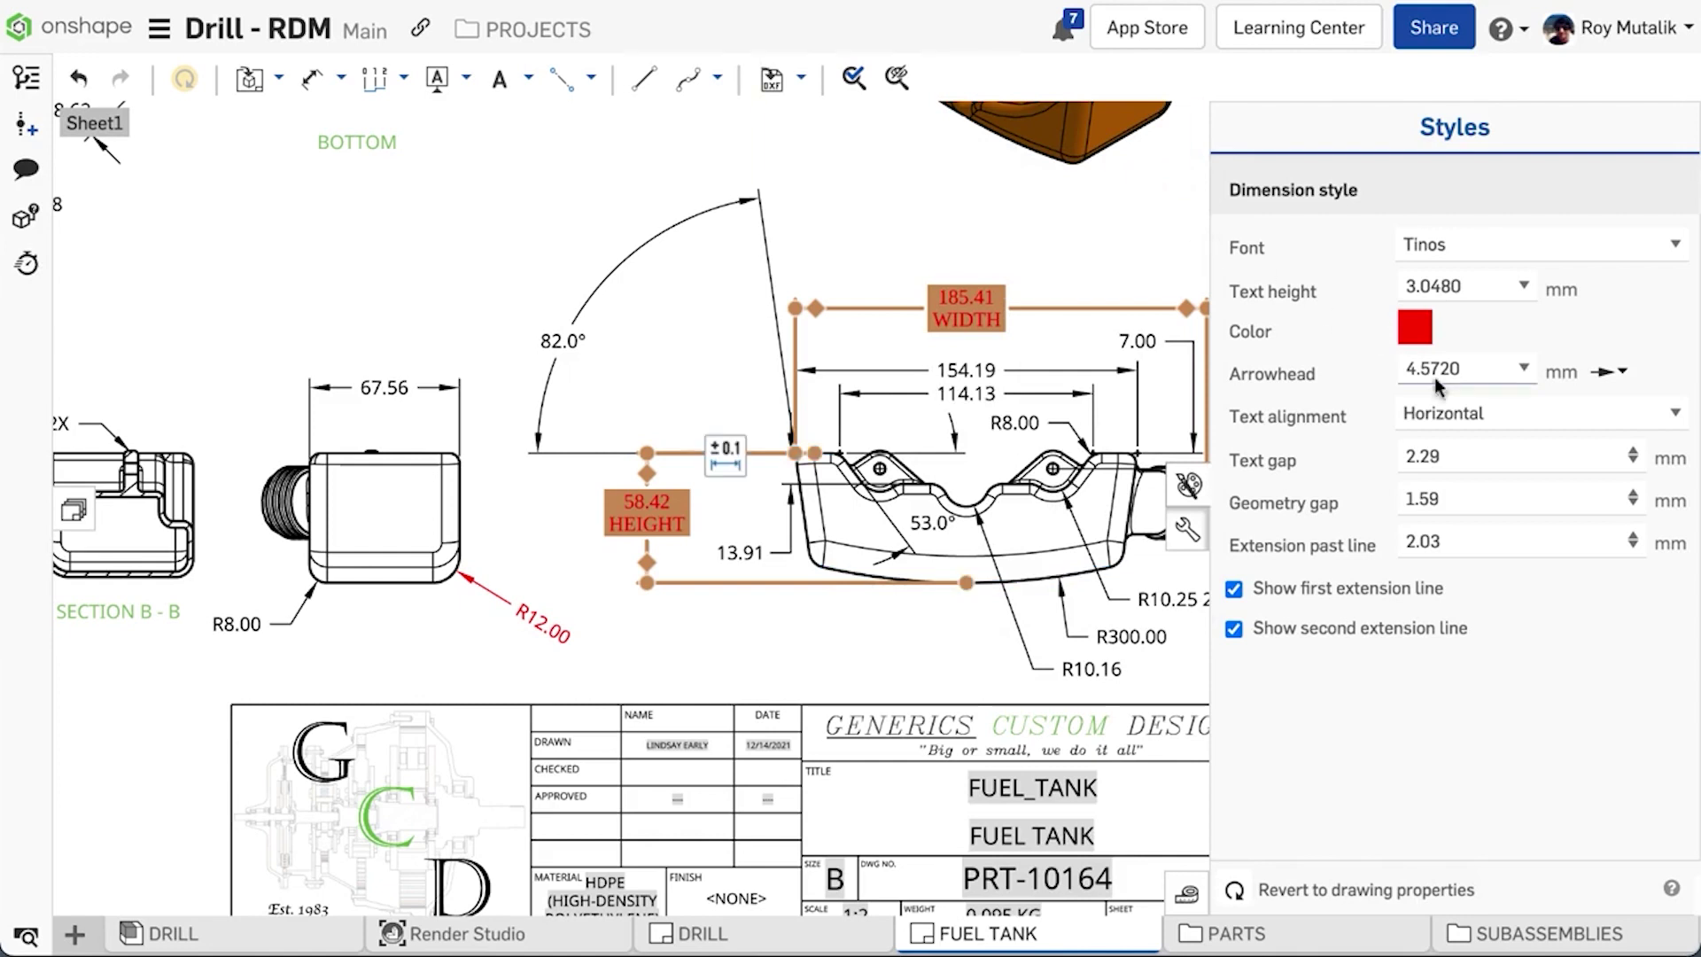
click(1481, 415)
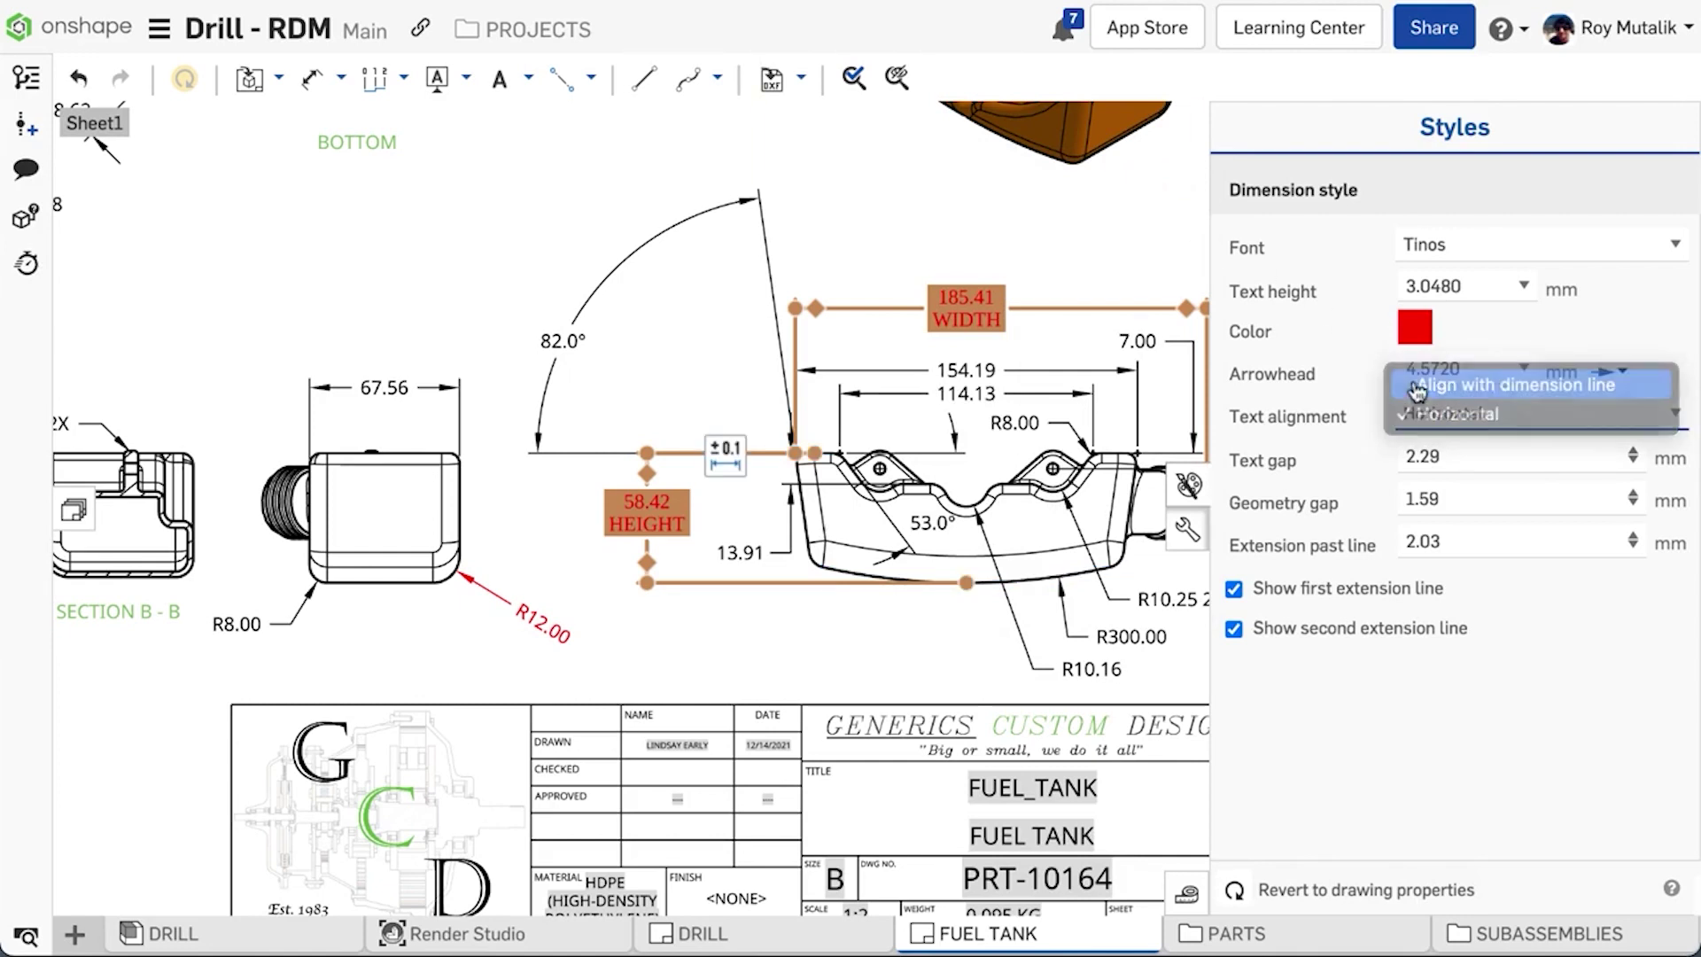
click(1514, 384)
click(490, 308)
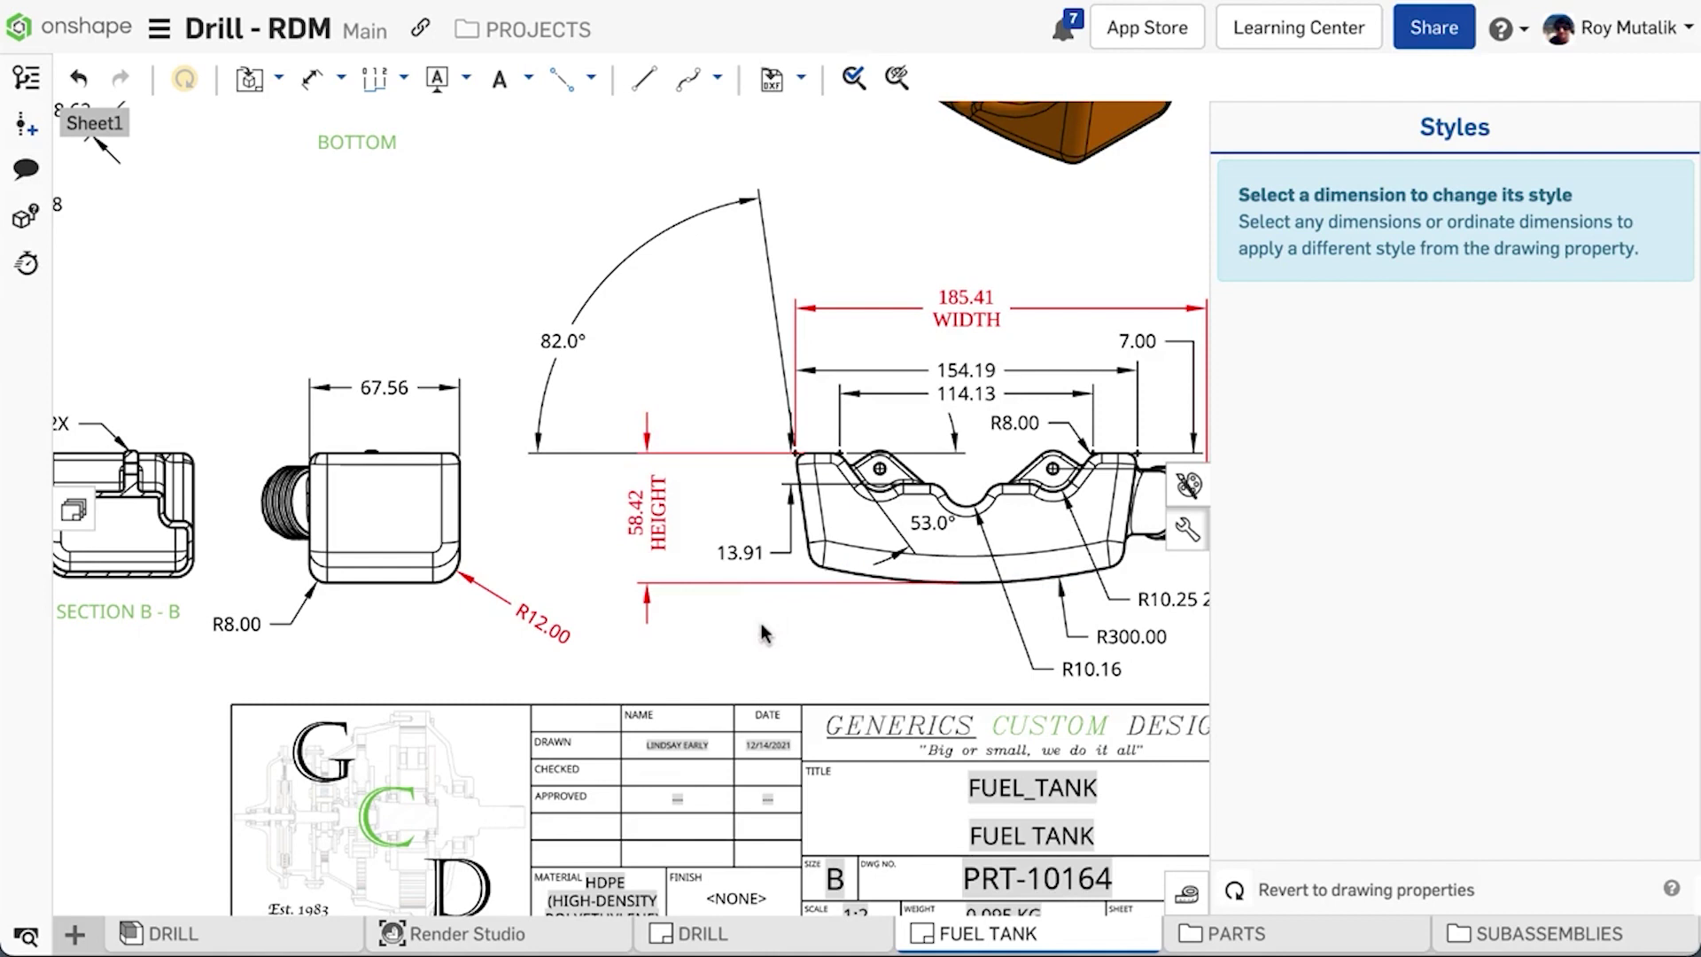
- Hide the 82.0° angle's first extension line and move its text closer to the part
click(808, 456)
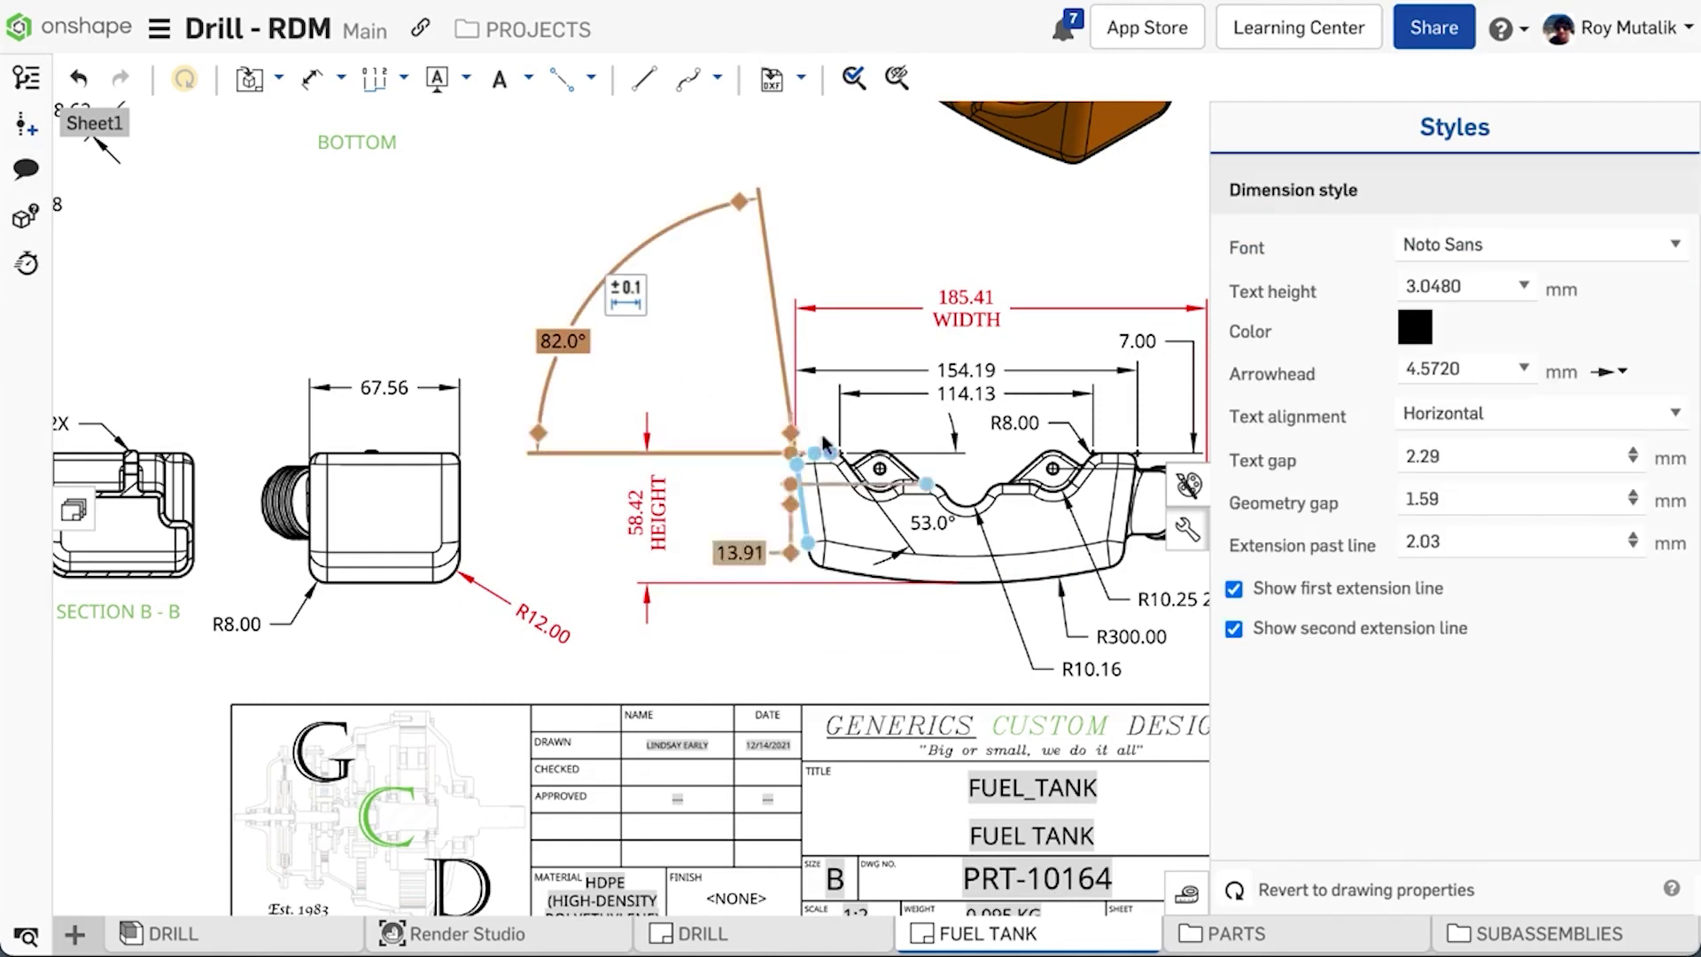
click(1234, 589)
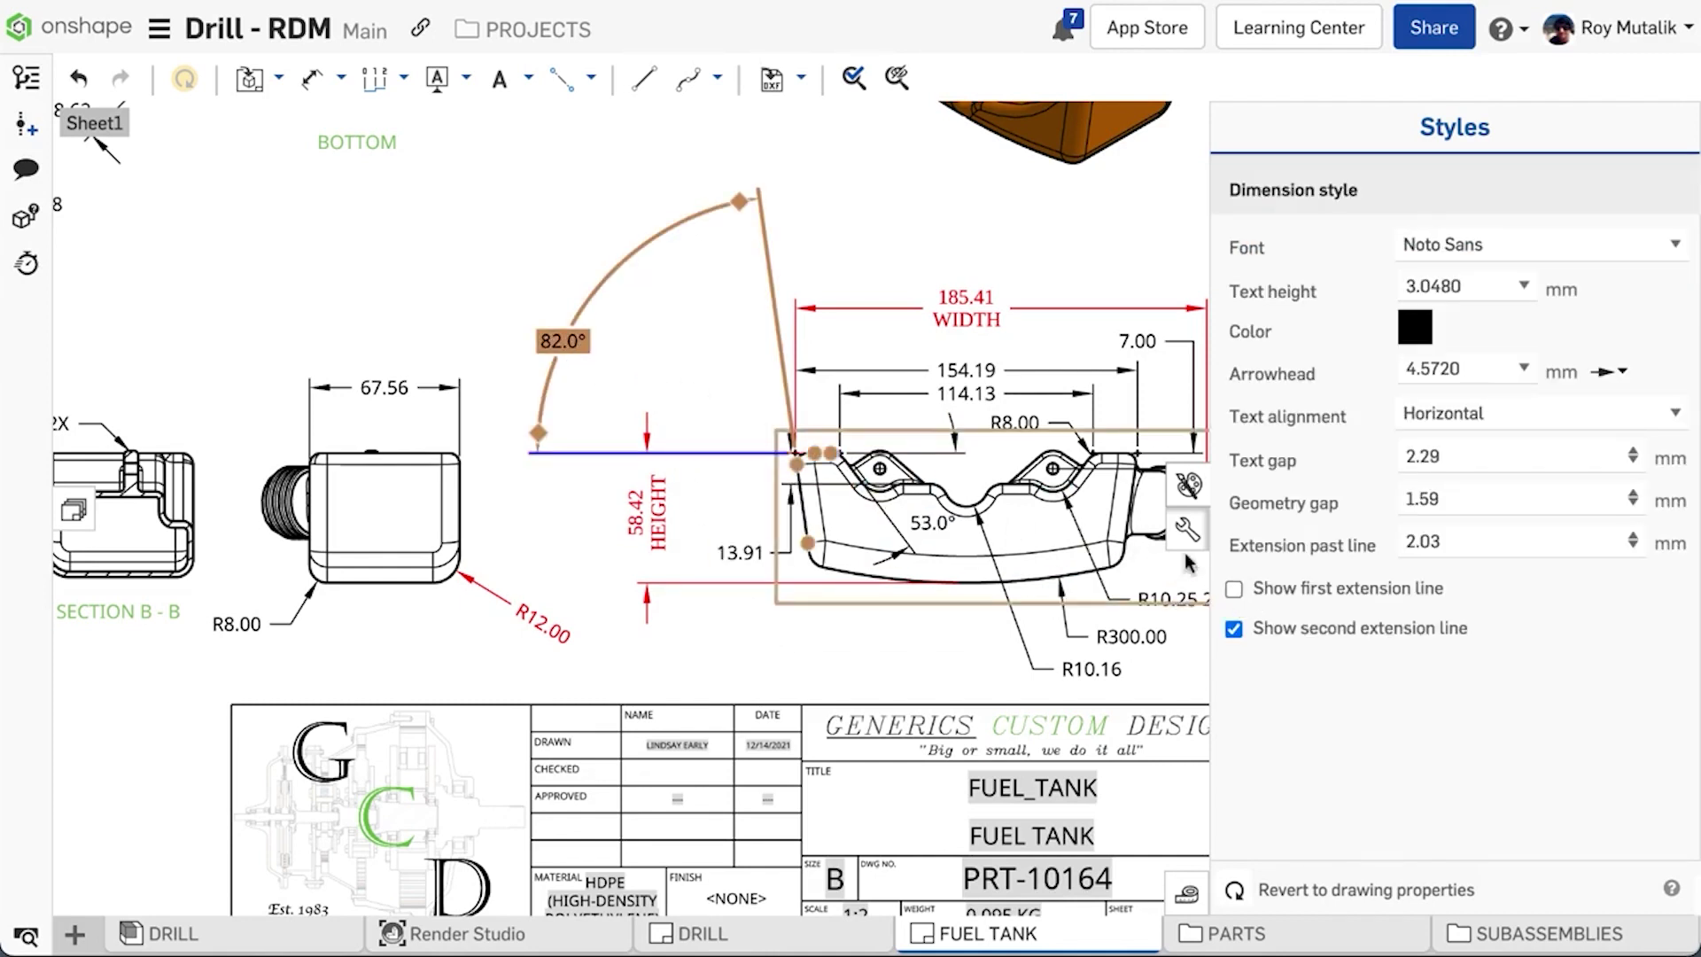
click(460, 252)
drag(572, 347, 713, 387)
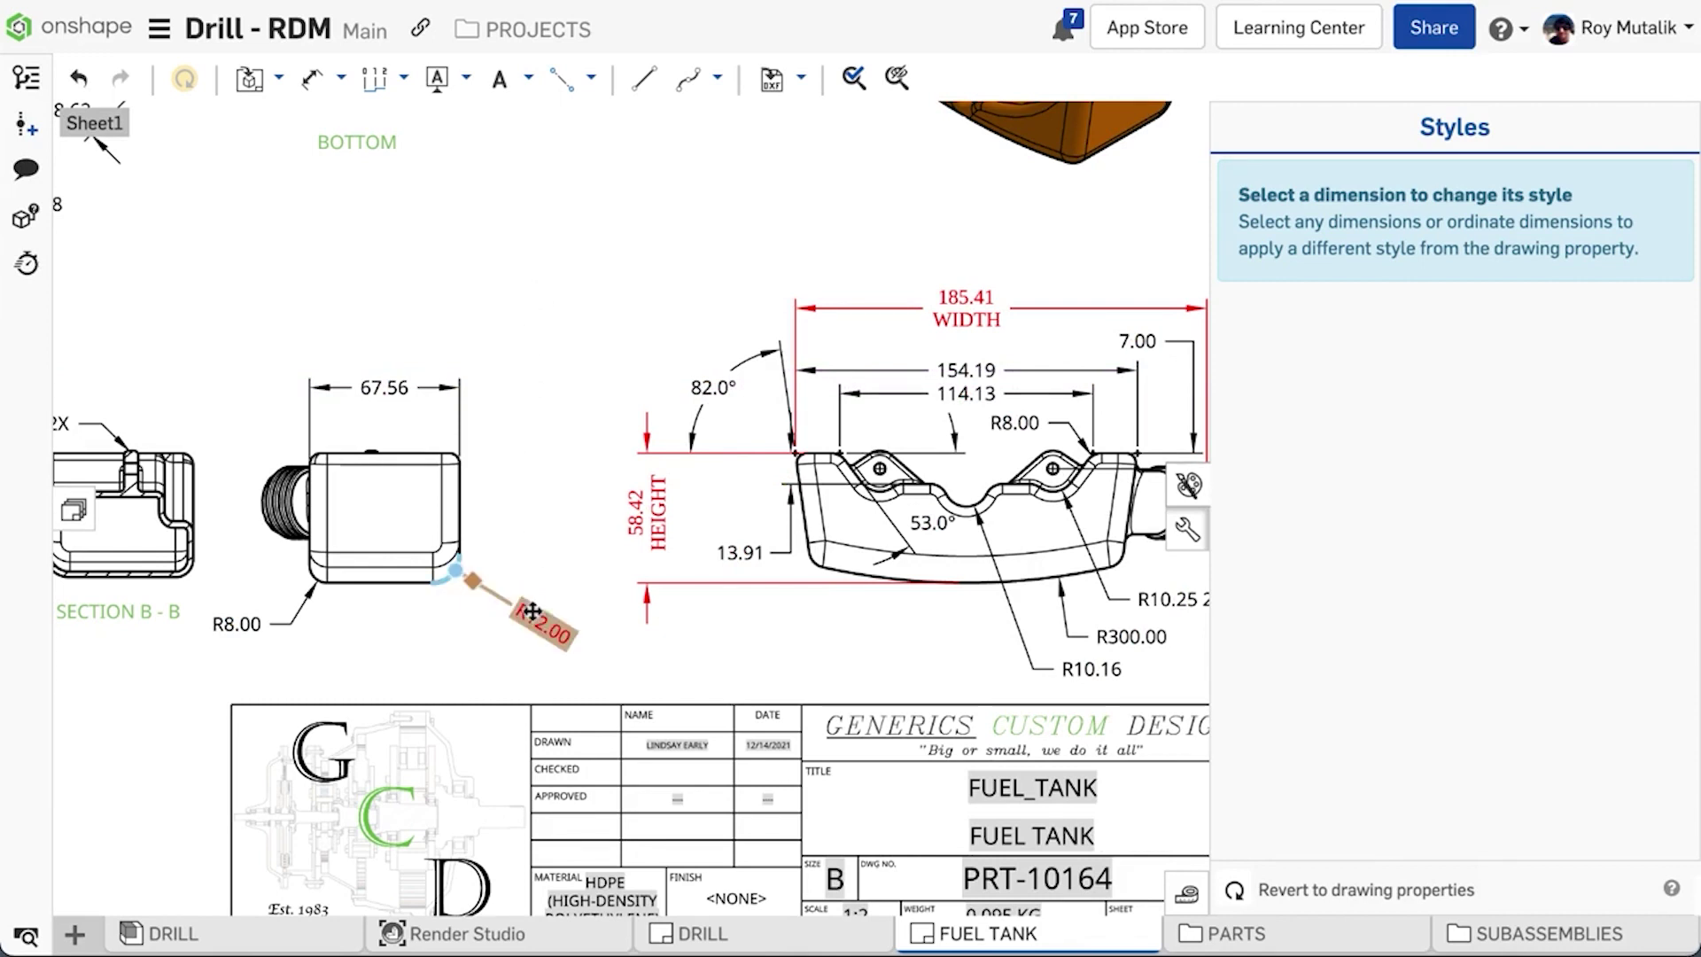
- Revert R12.00 to the drawing's default style and move its label nearer the part
click(546, 576)
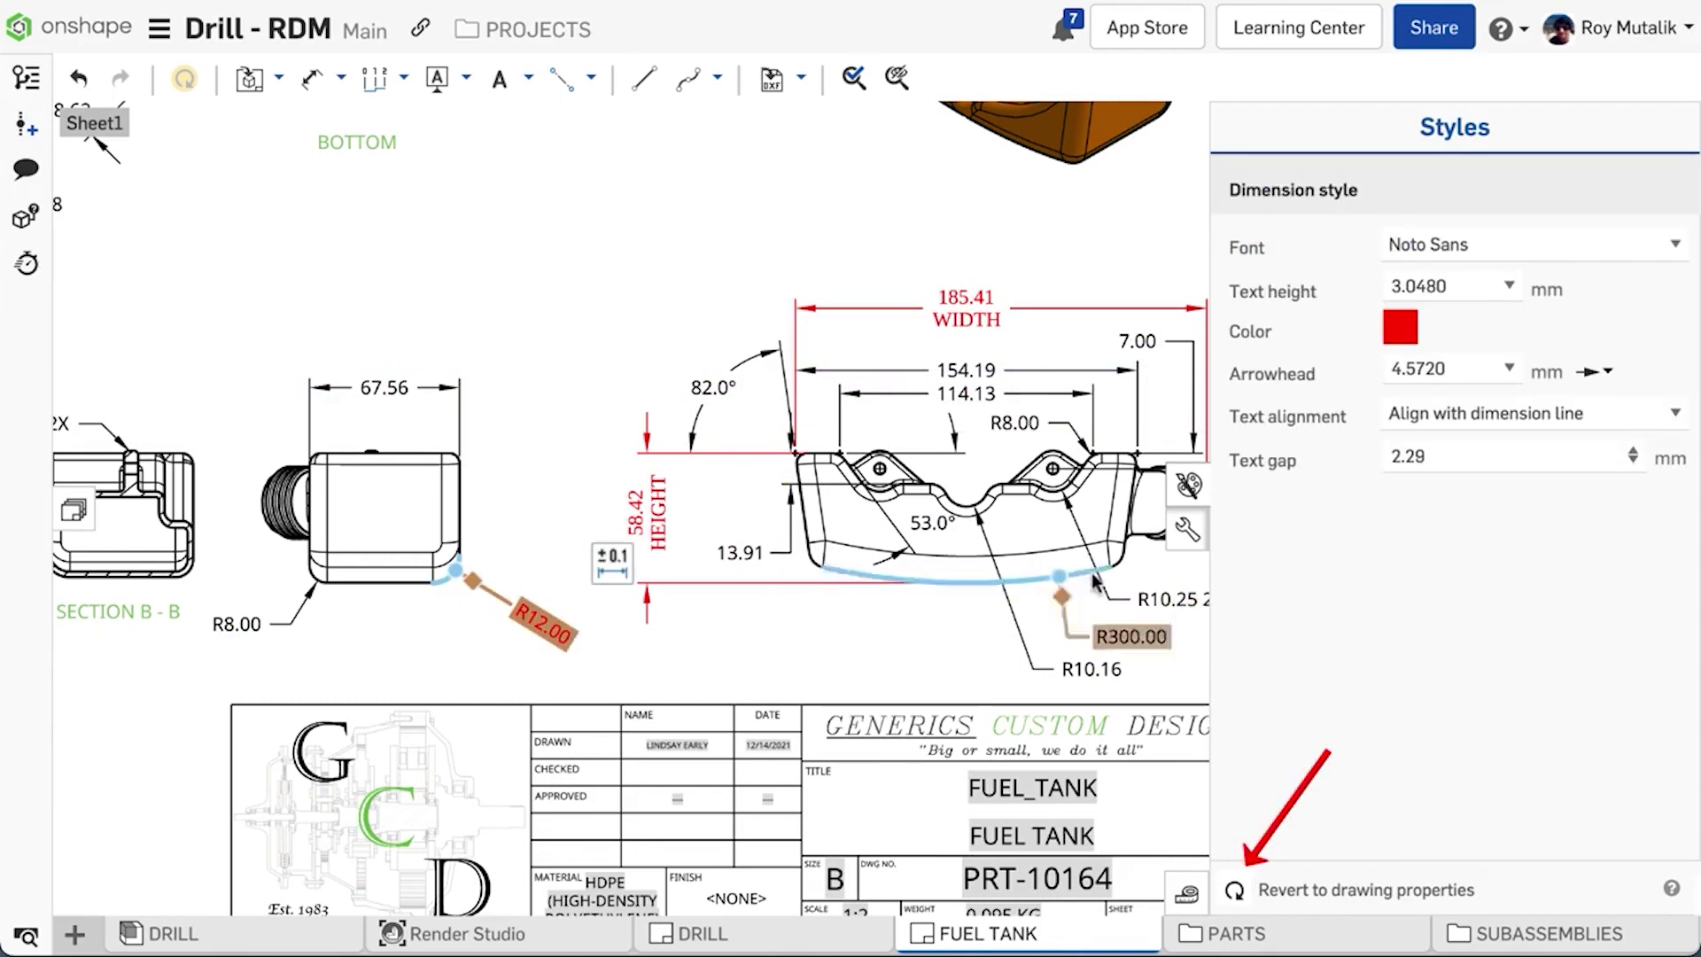
click(1227, 899)
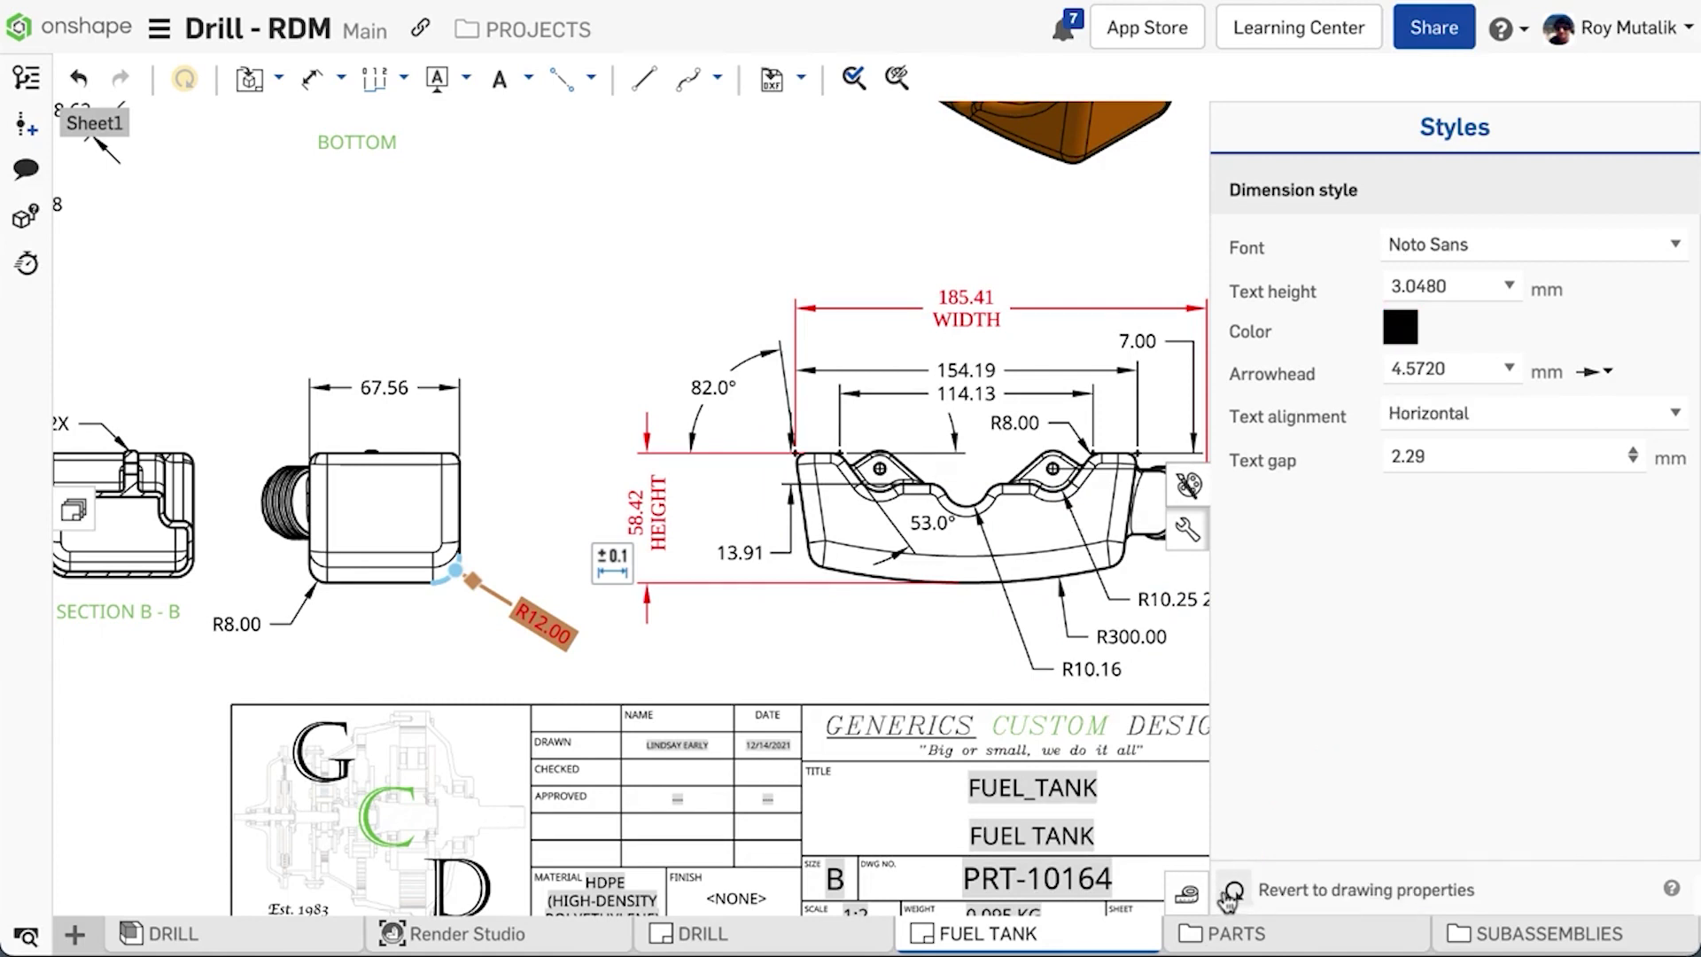
click(572, 295)
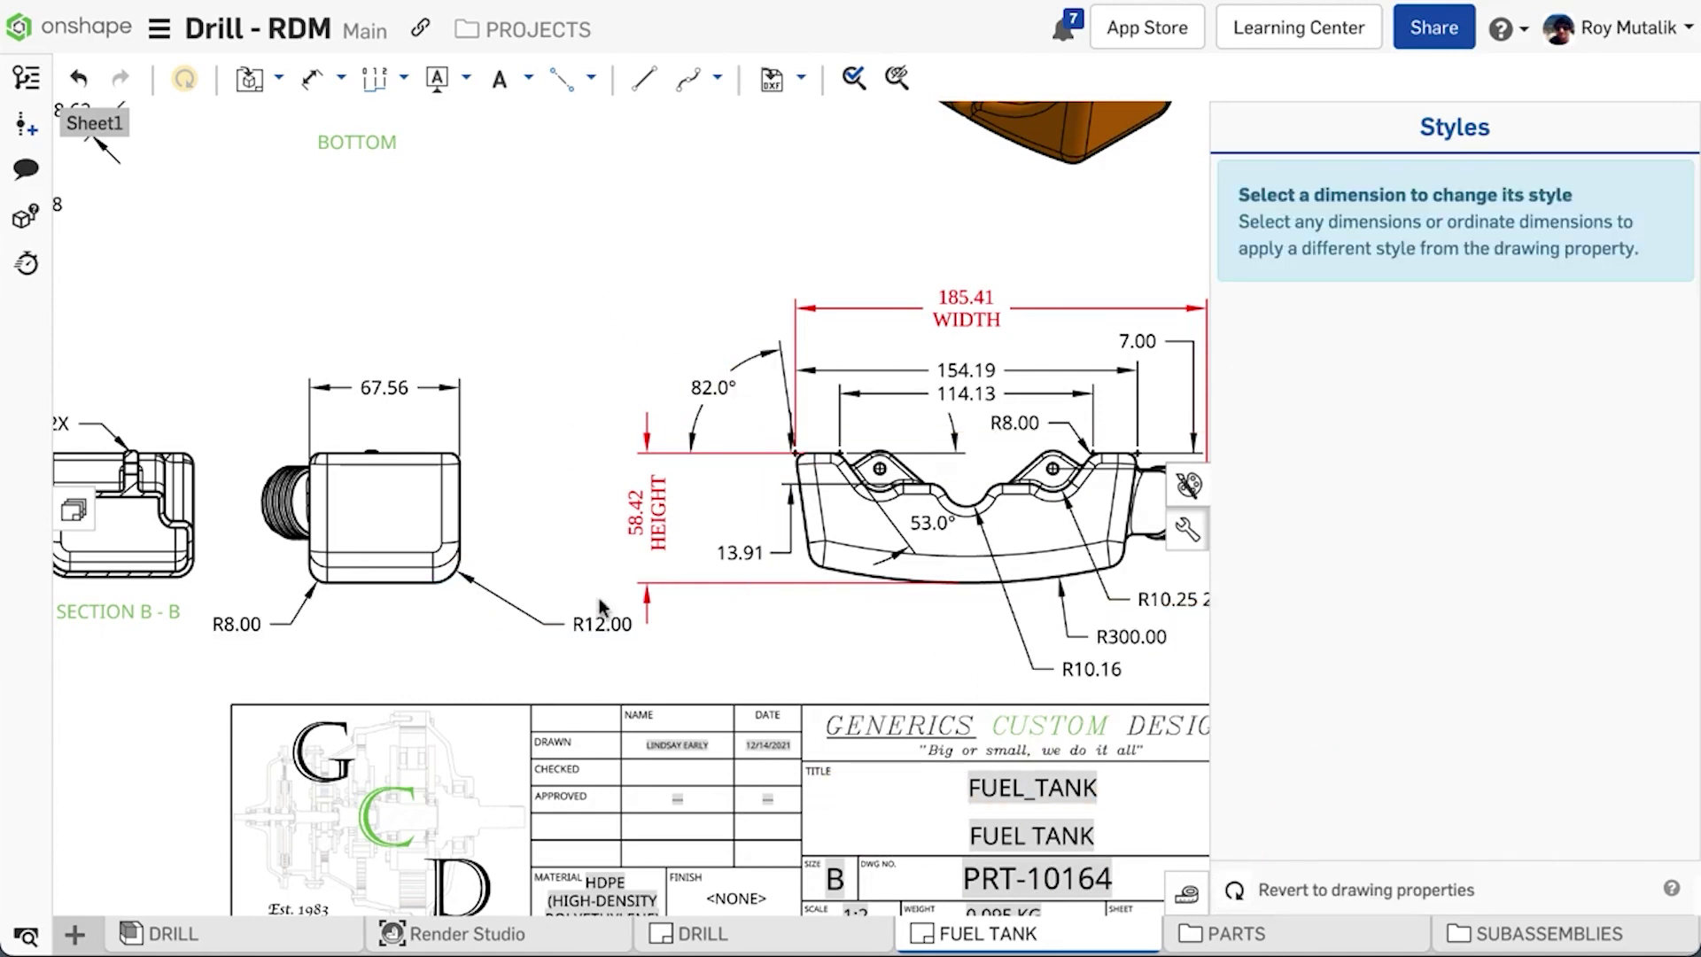
drag(600, 622, 560, 634)
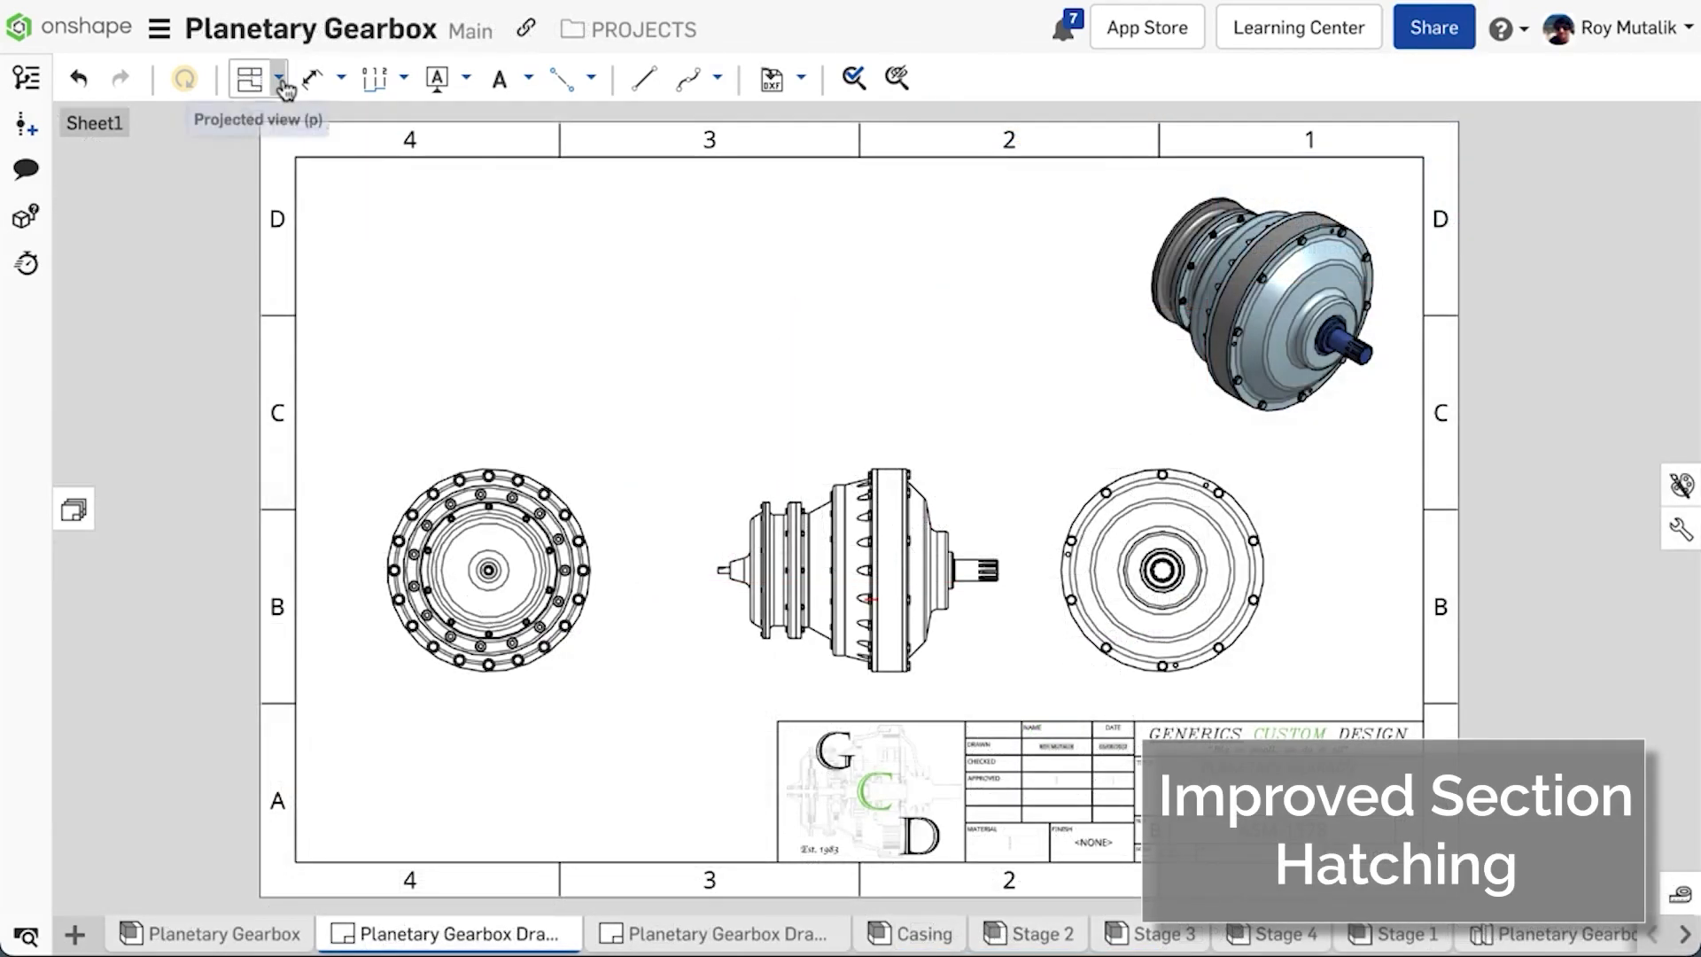
- Create horizontal section view A-A through the middle view's centre, placed above it
click(279, 78)
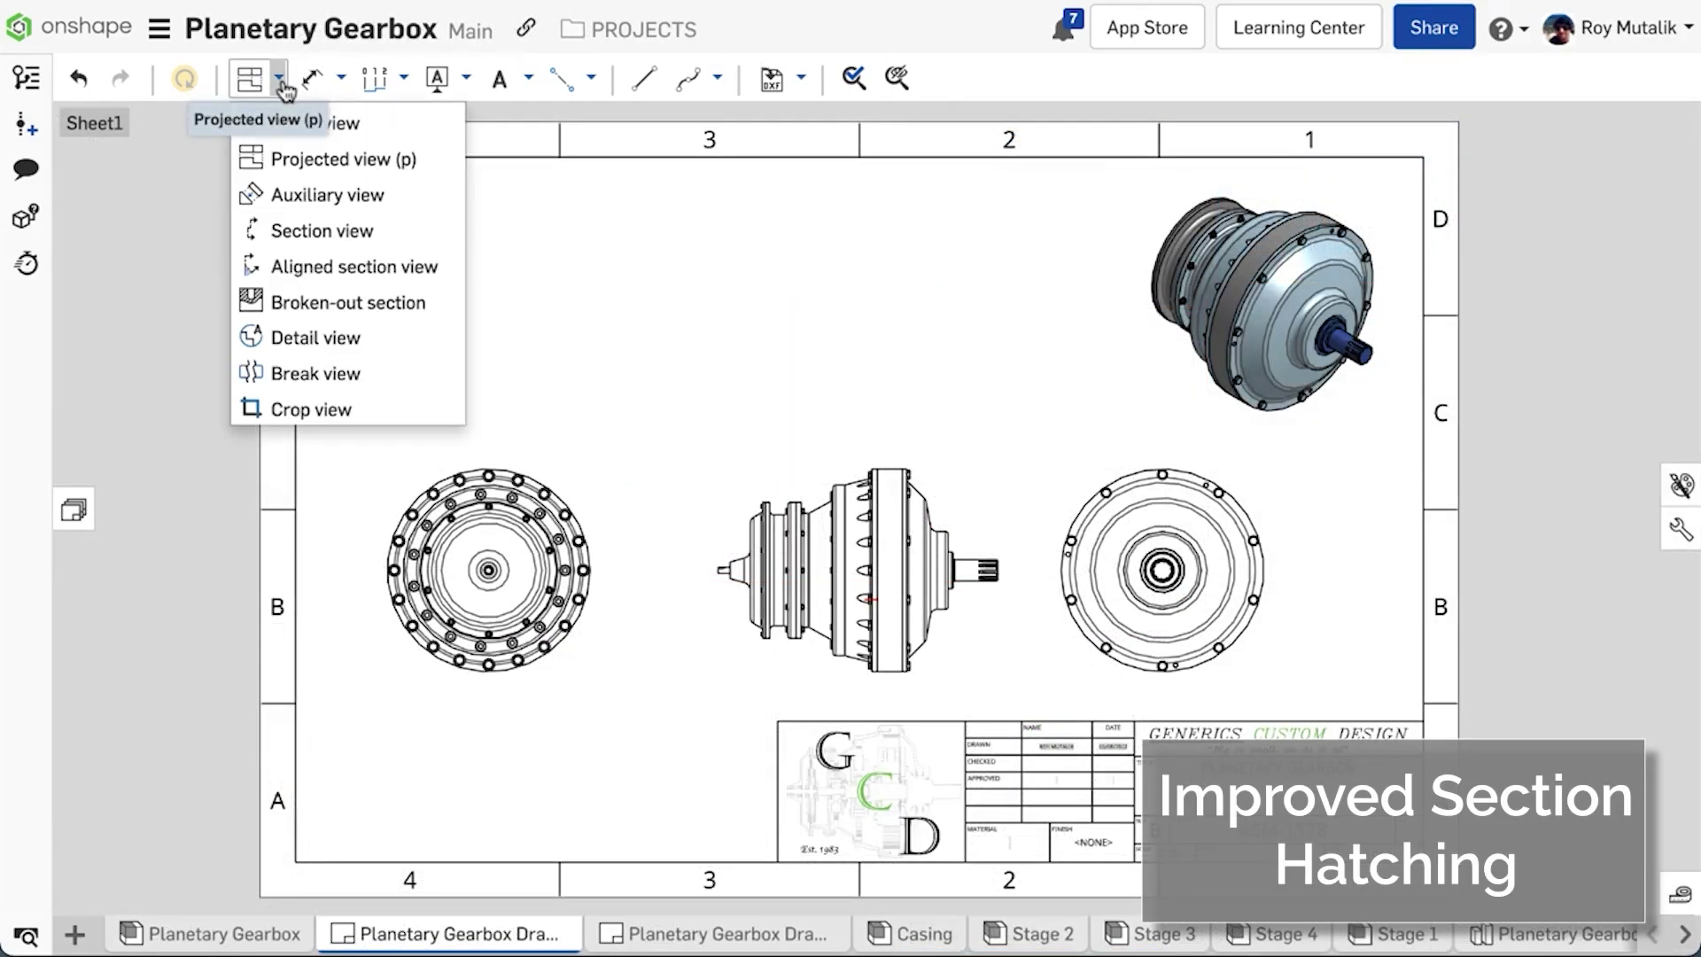
click(354, 232)
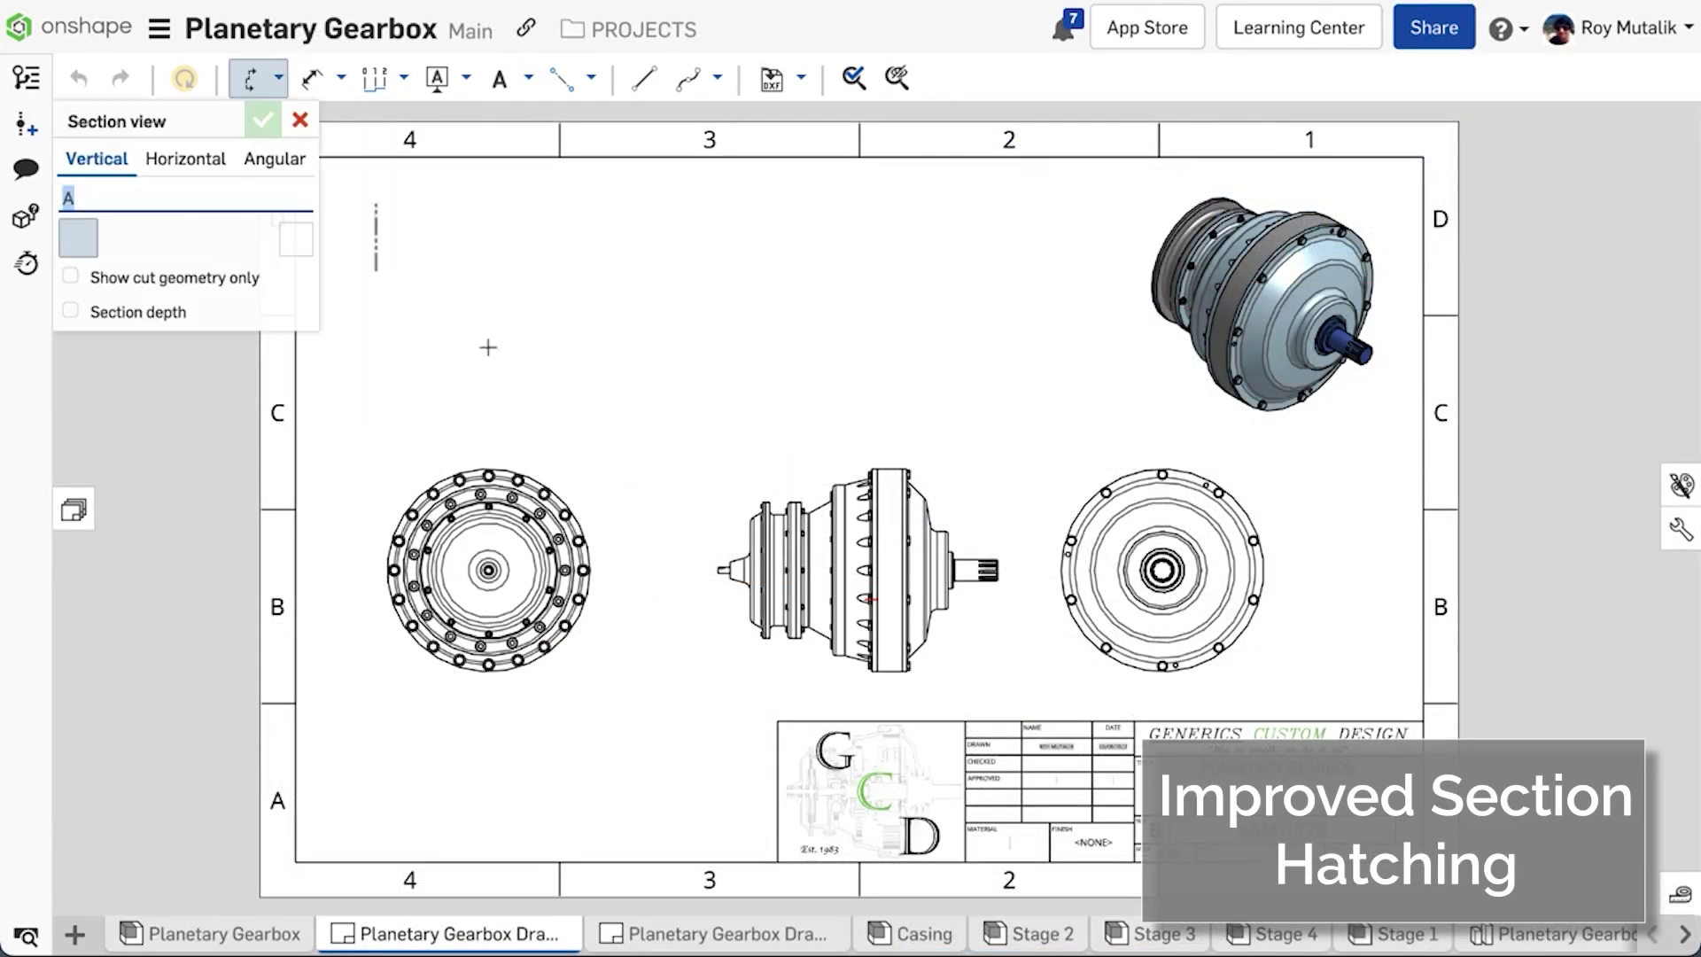
click(185, 160)
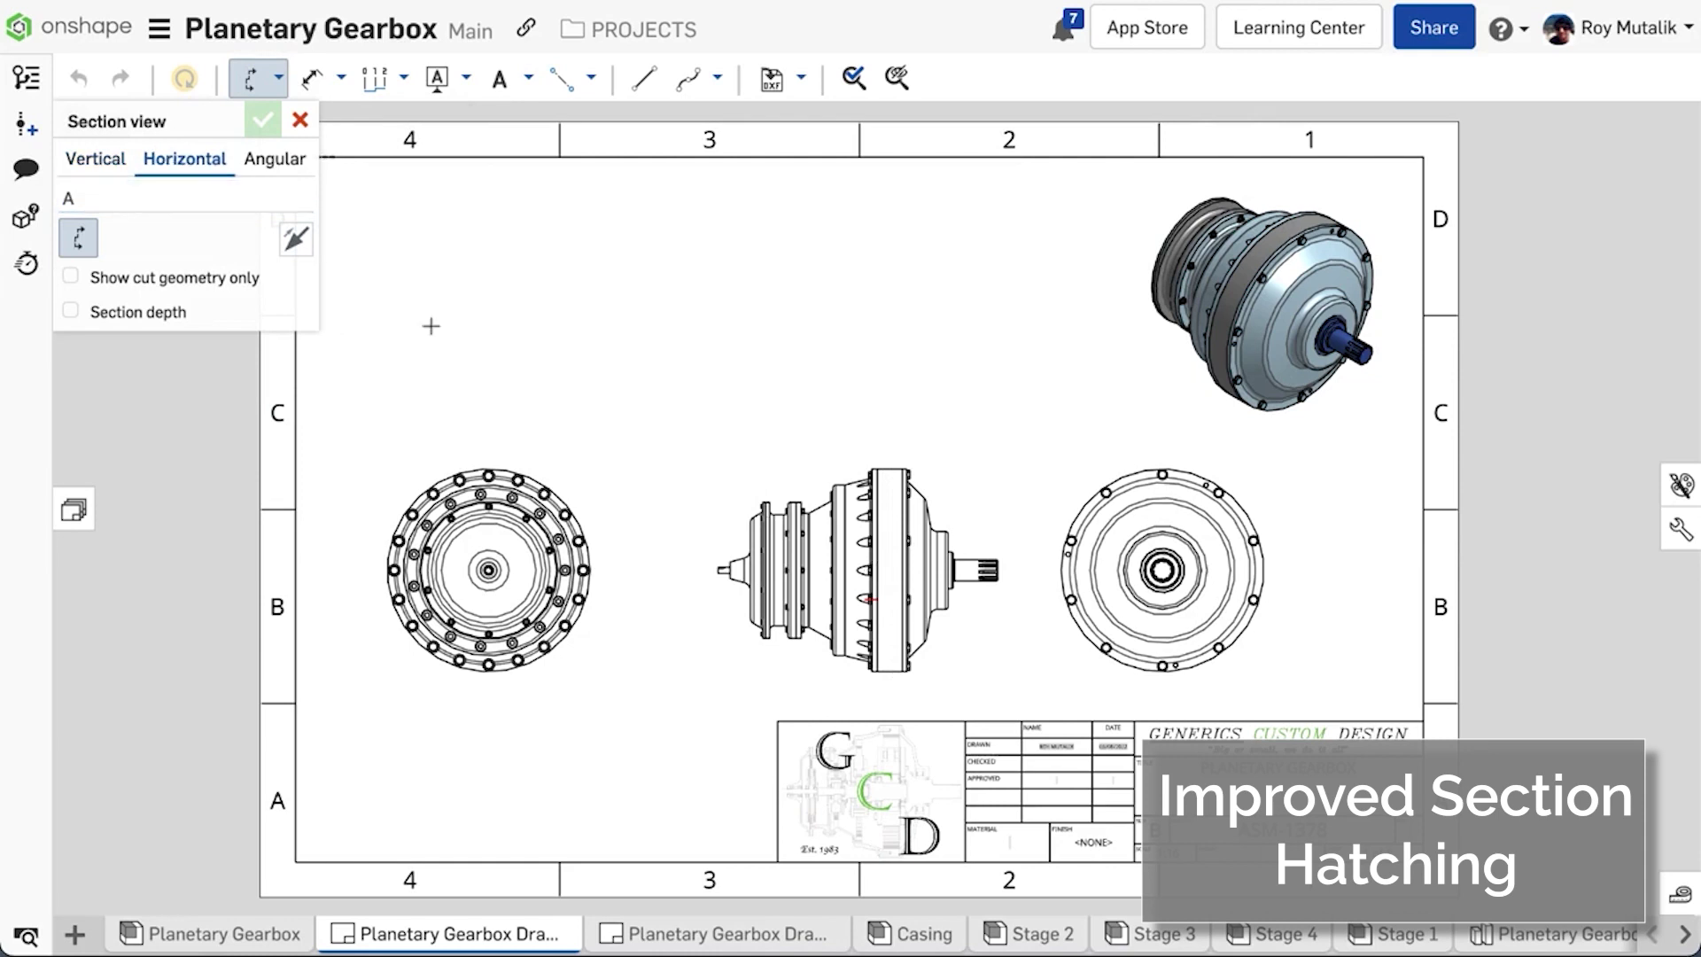
click(902, 570)
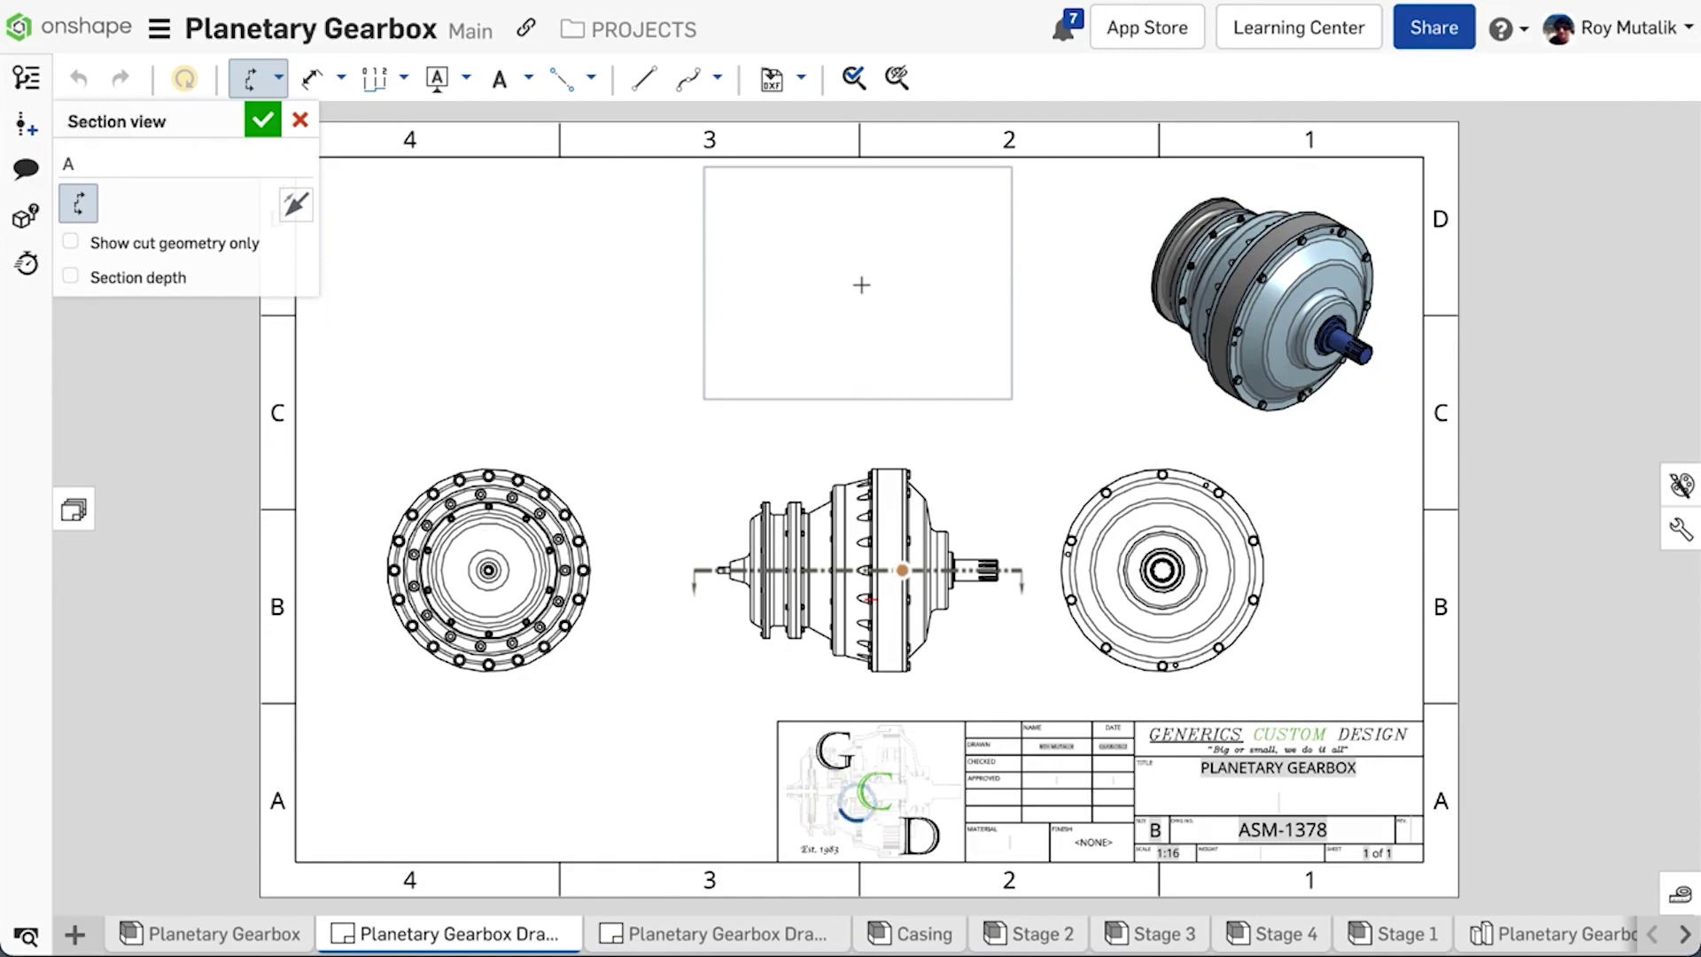
click(862, 284)
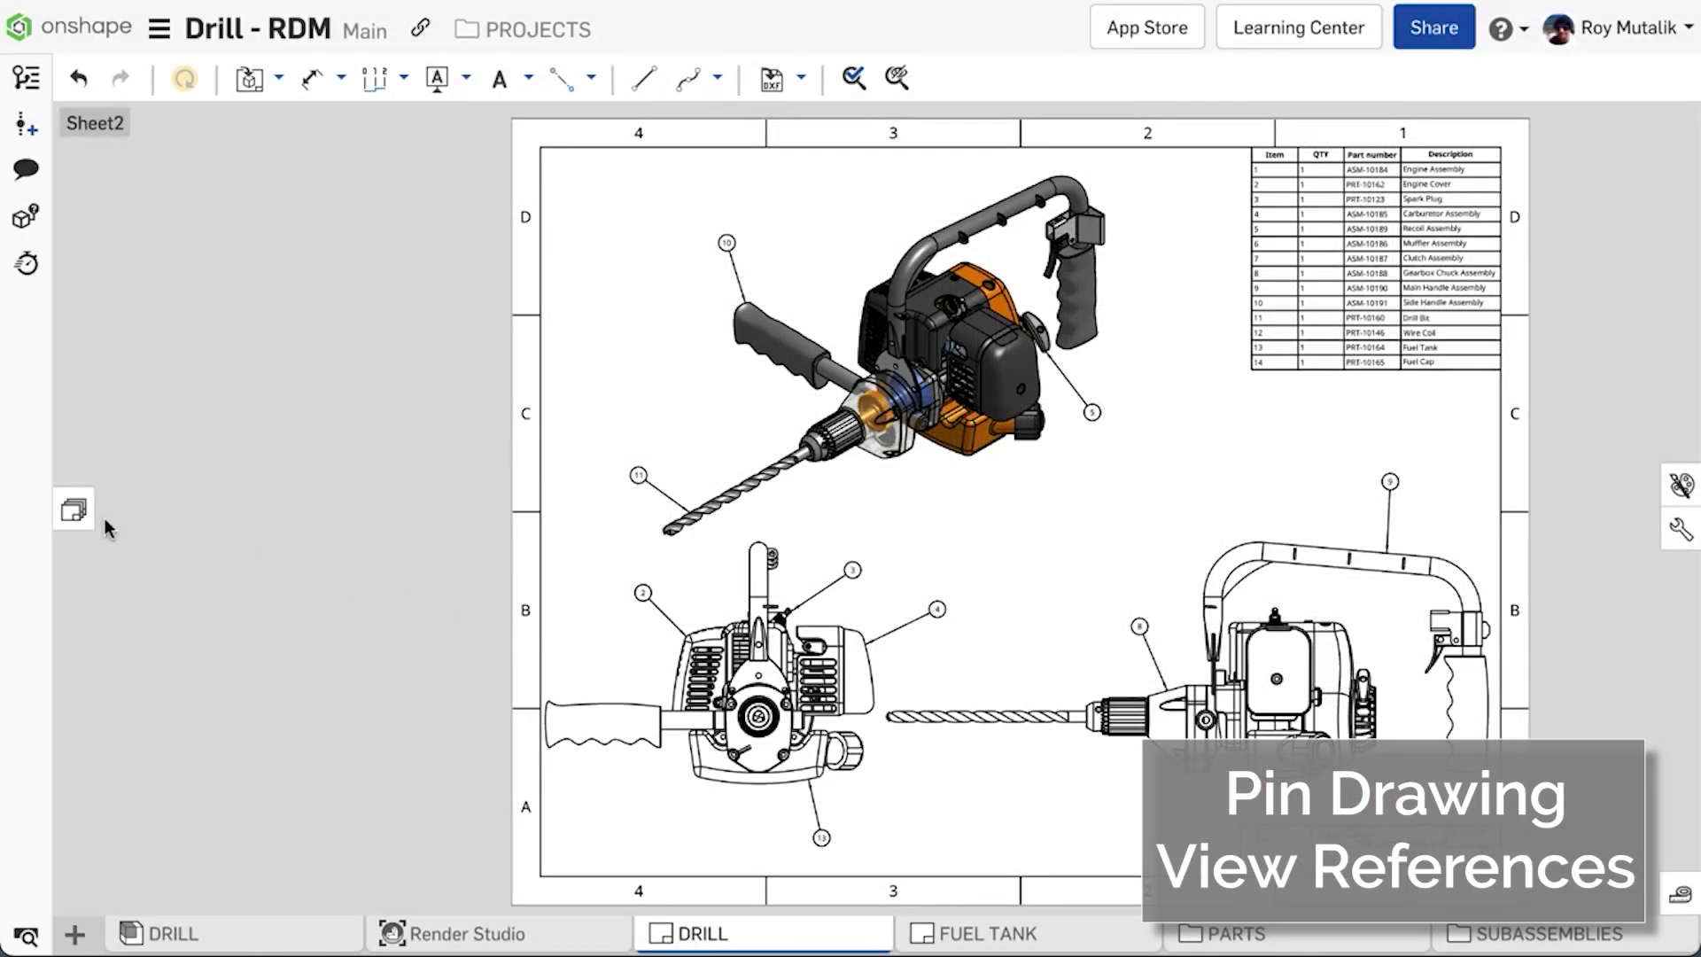
- Sort the Sheets panel by reference and pin the DRILL reference to version V1
click(89, 523)
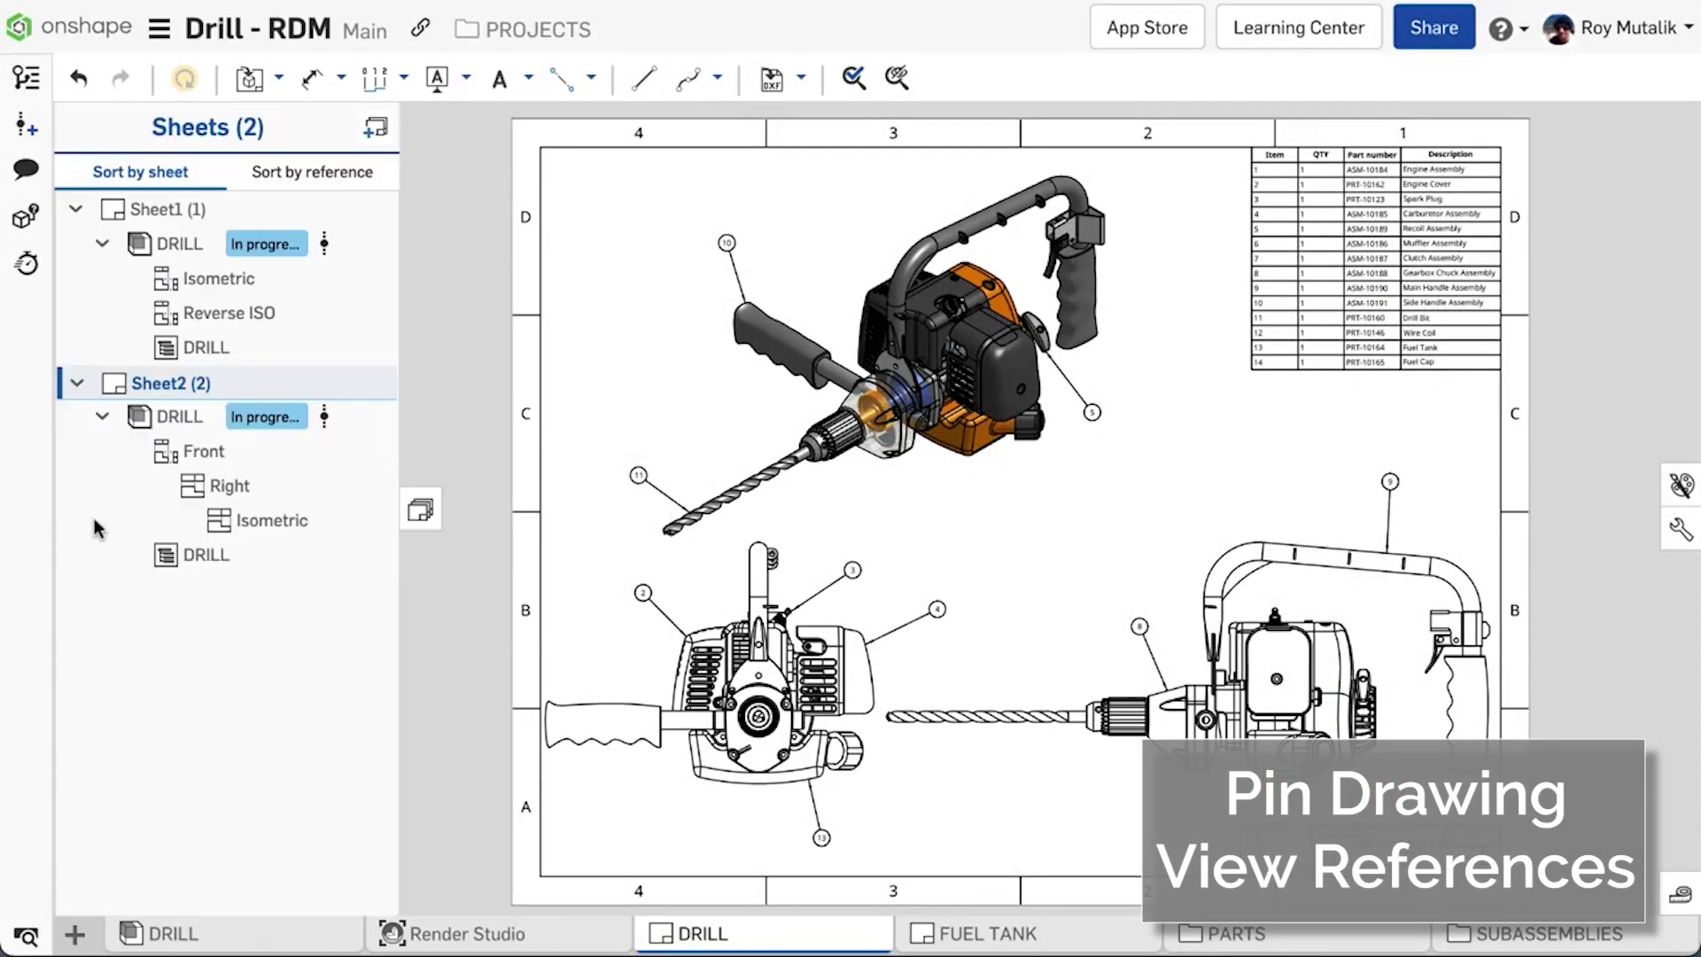
click(311, 172)
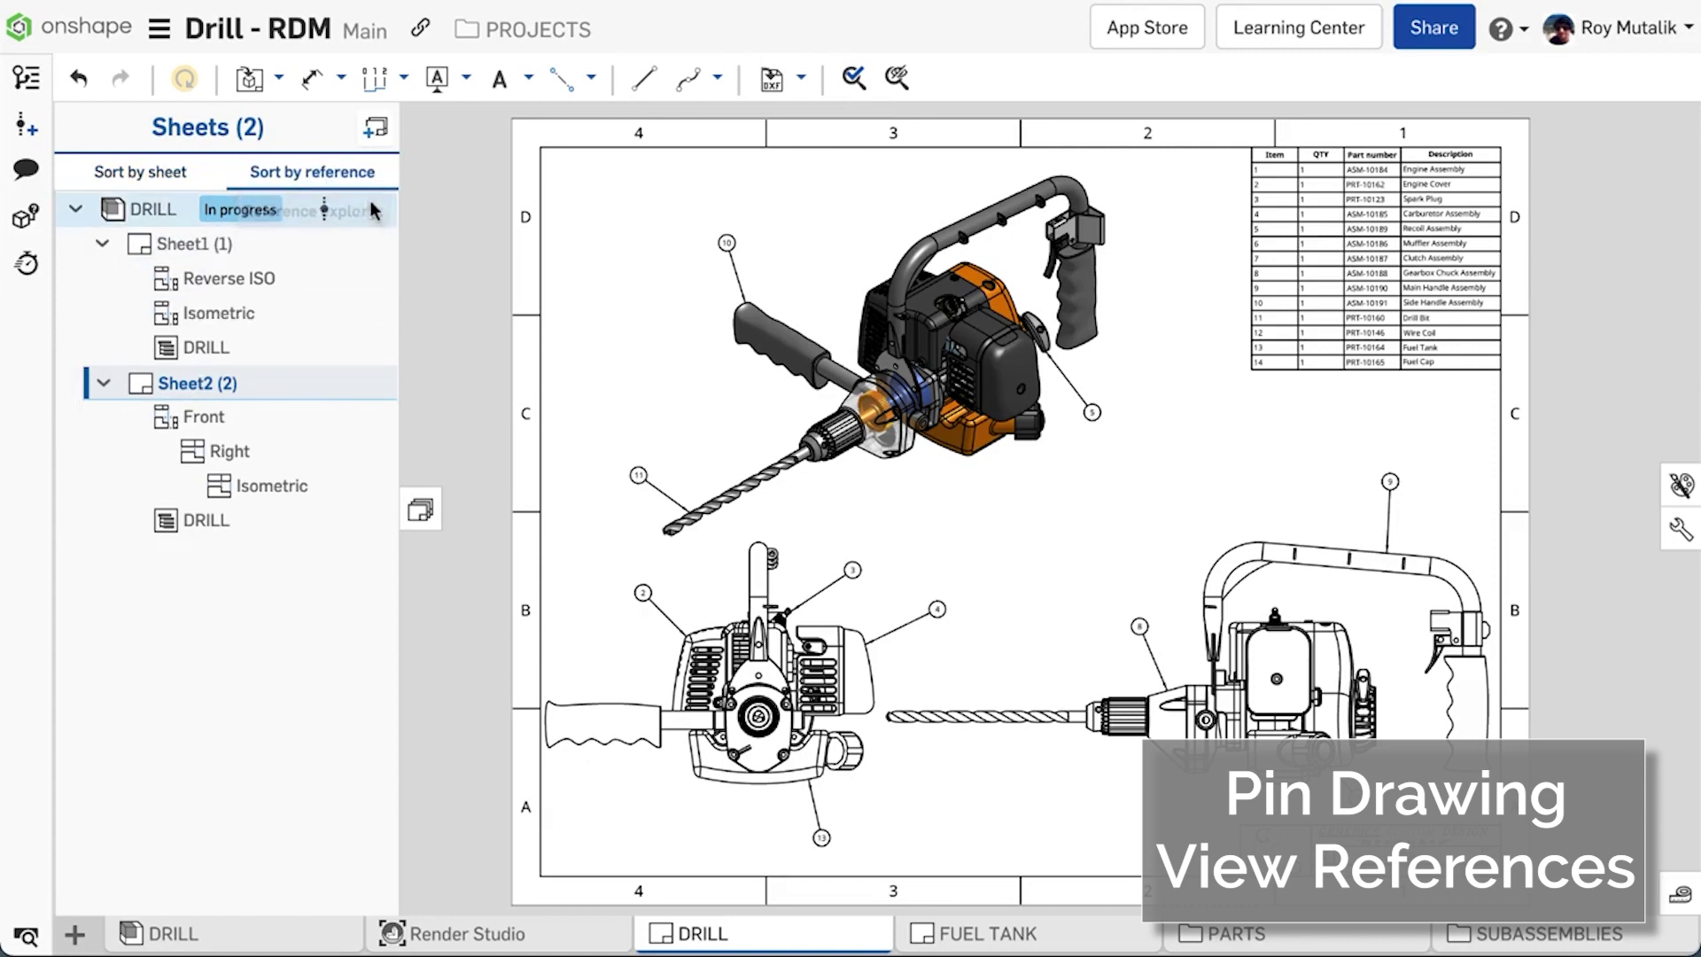
click(326, 211)
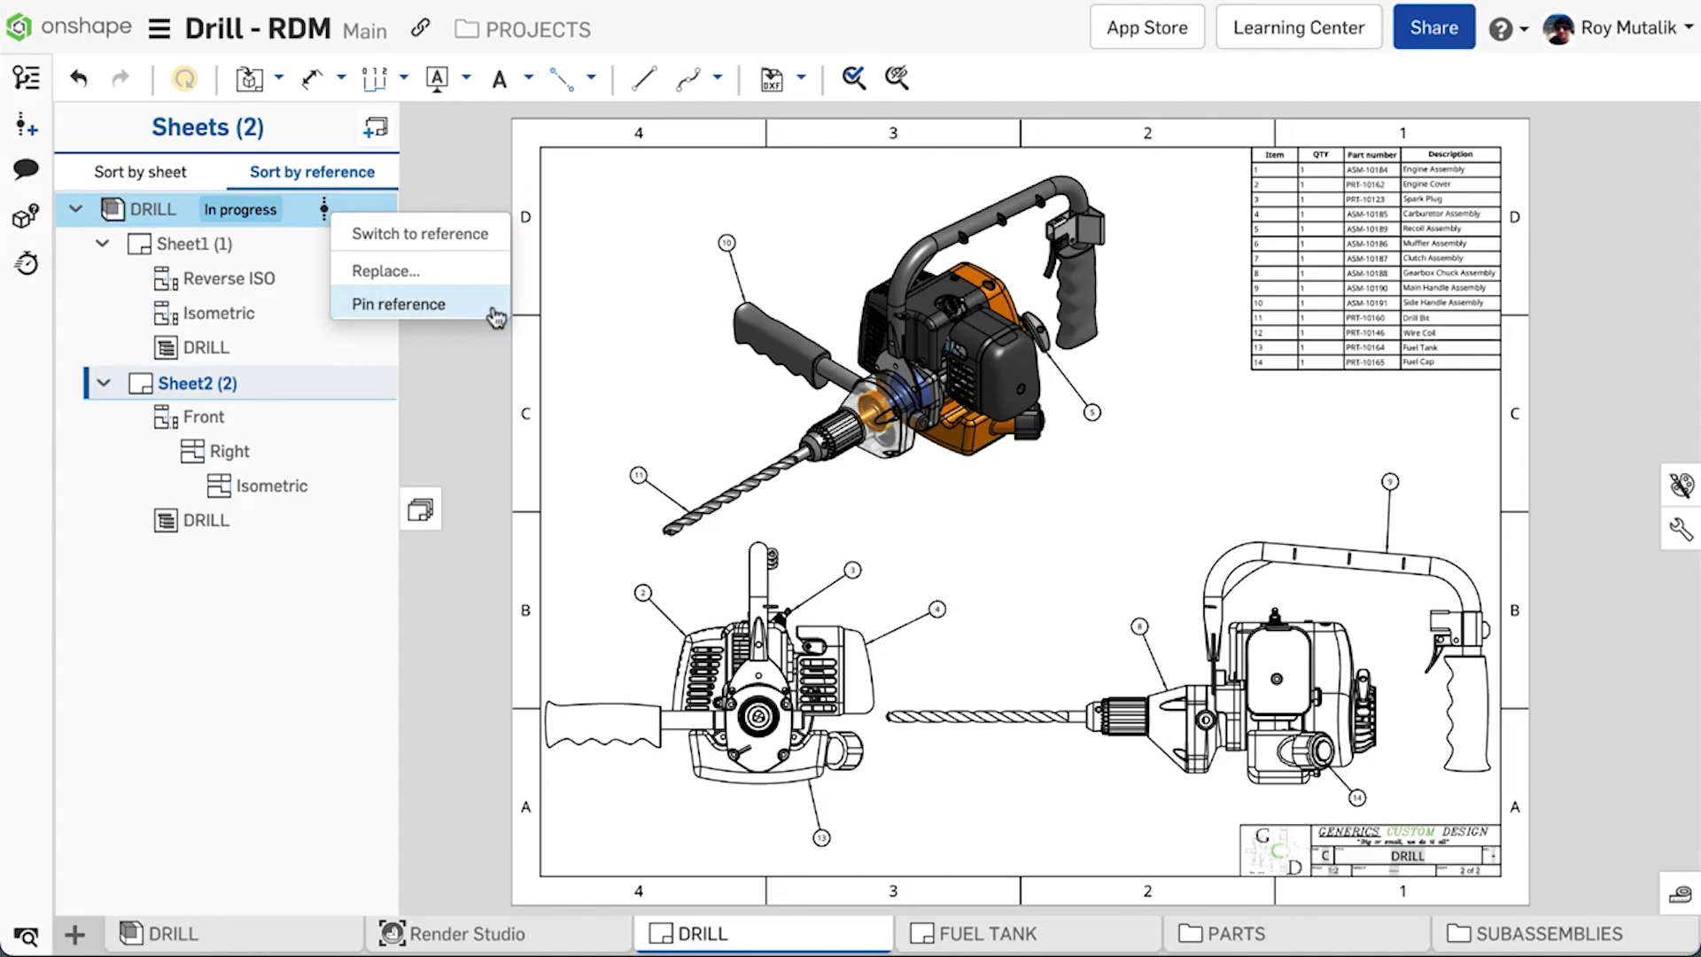
click(417, 304)
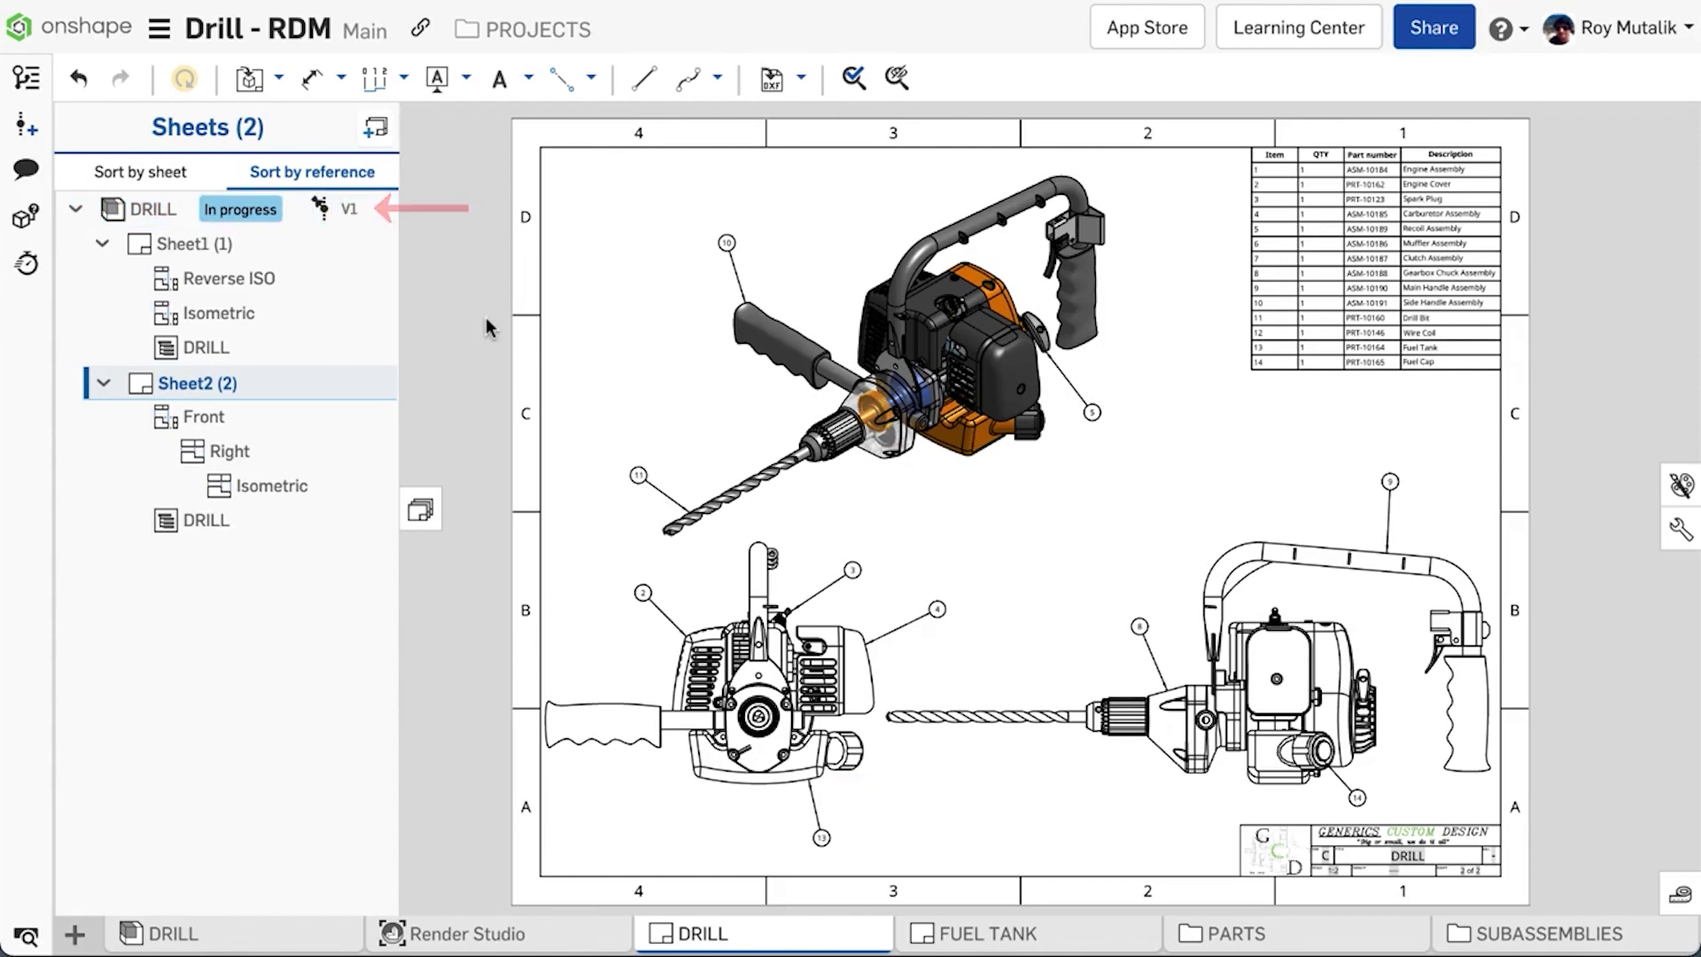
- Save a new DRILL assembly version named Green, then switch to the DRILL drawing
click(308, 937)
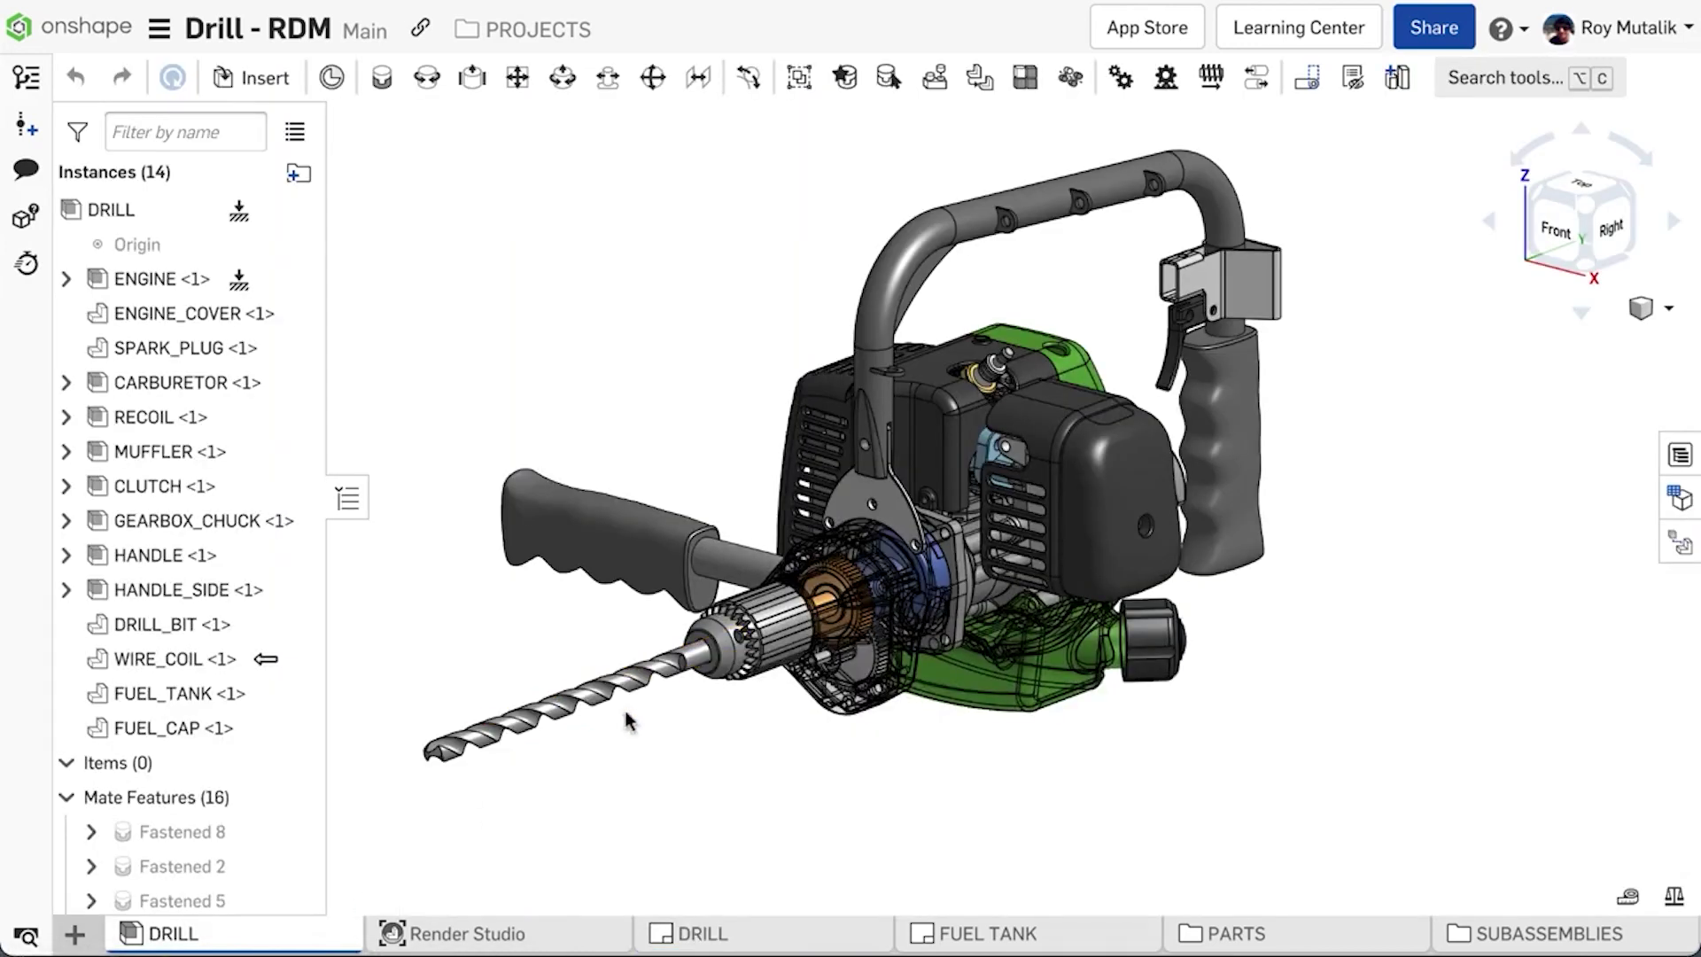
right_drag(1249, 728, 1215, 715)
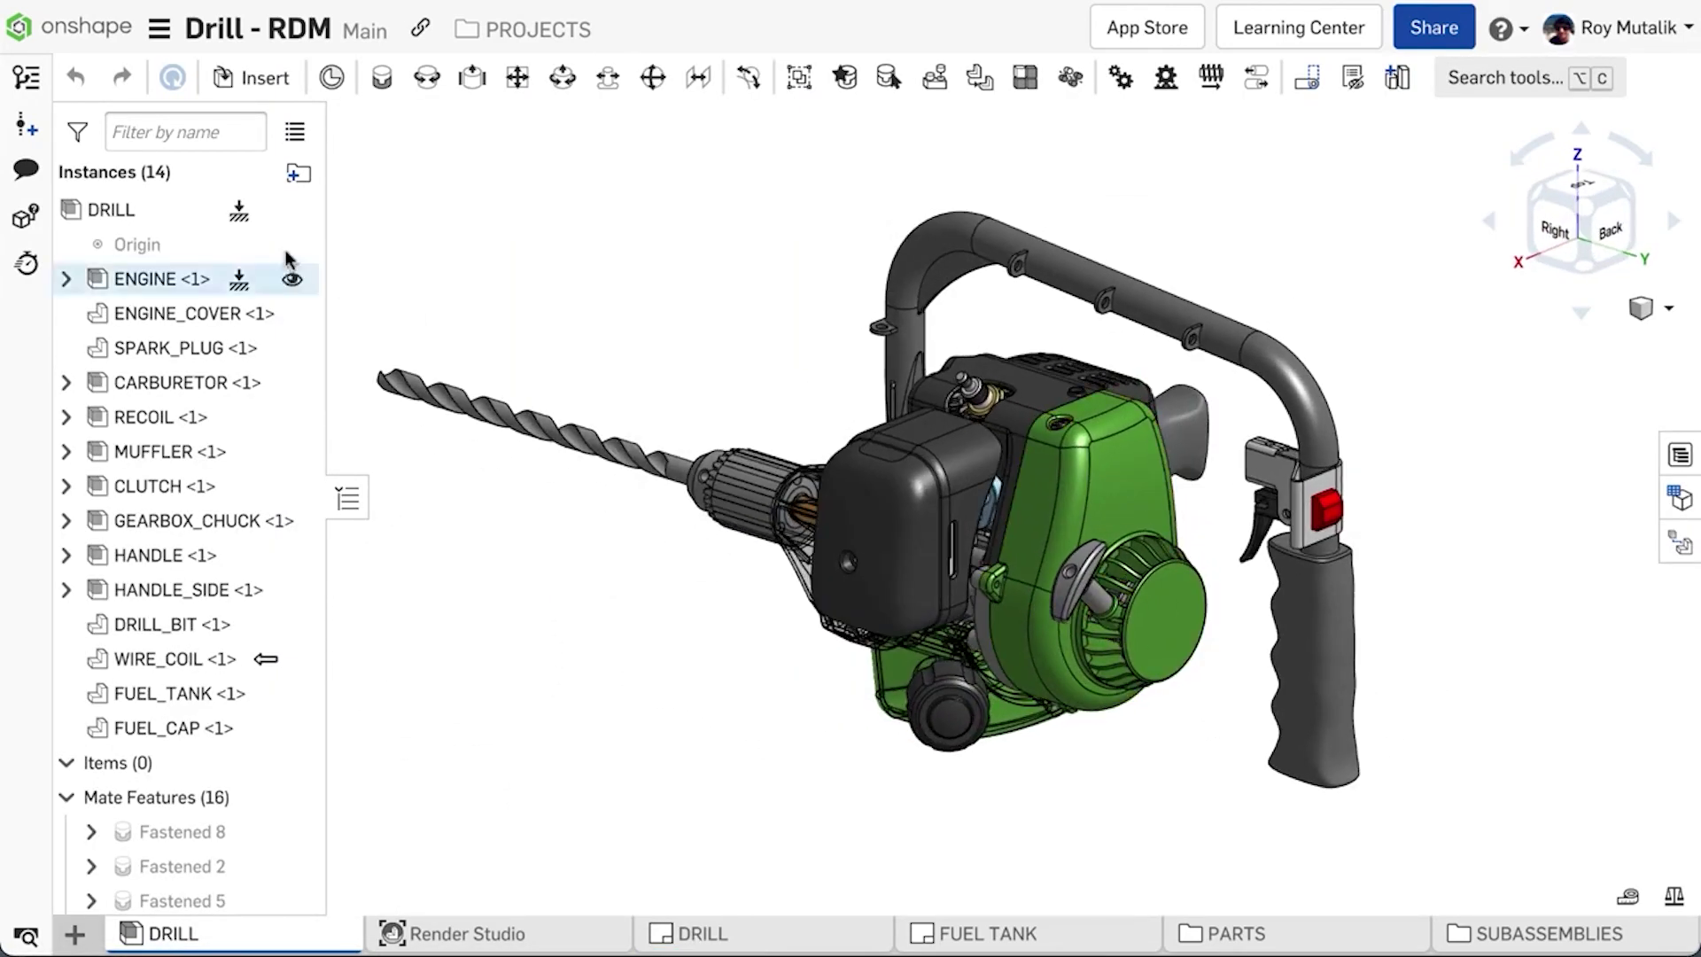
click(26, 133)
text(Green Case)
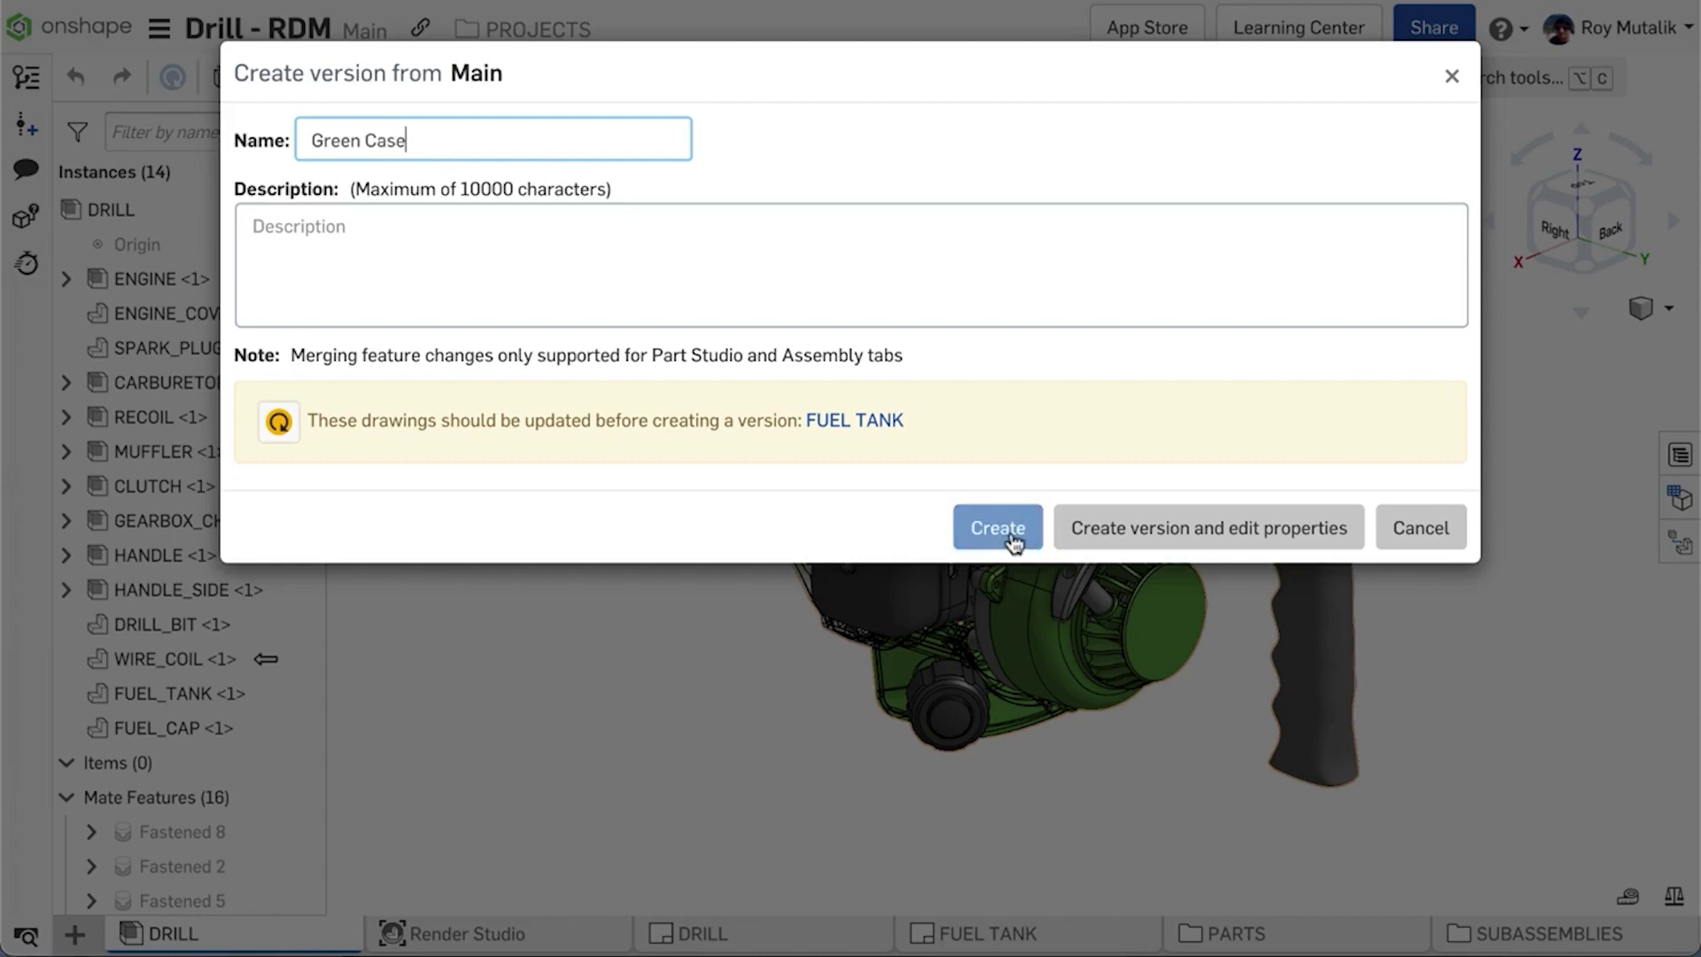
click(1010, 533)
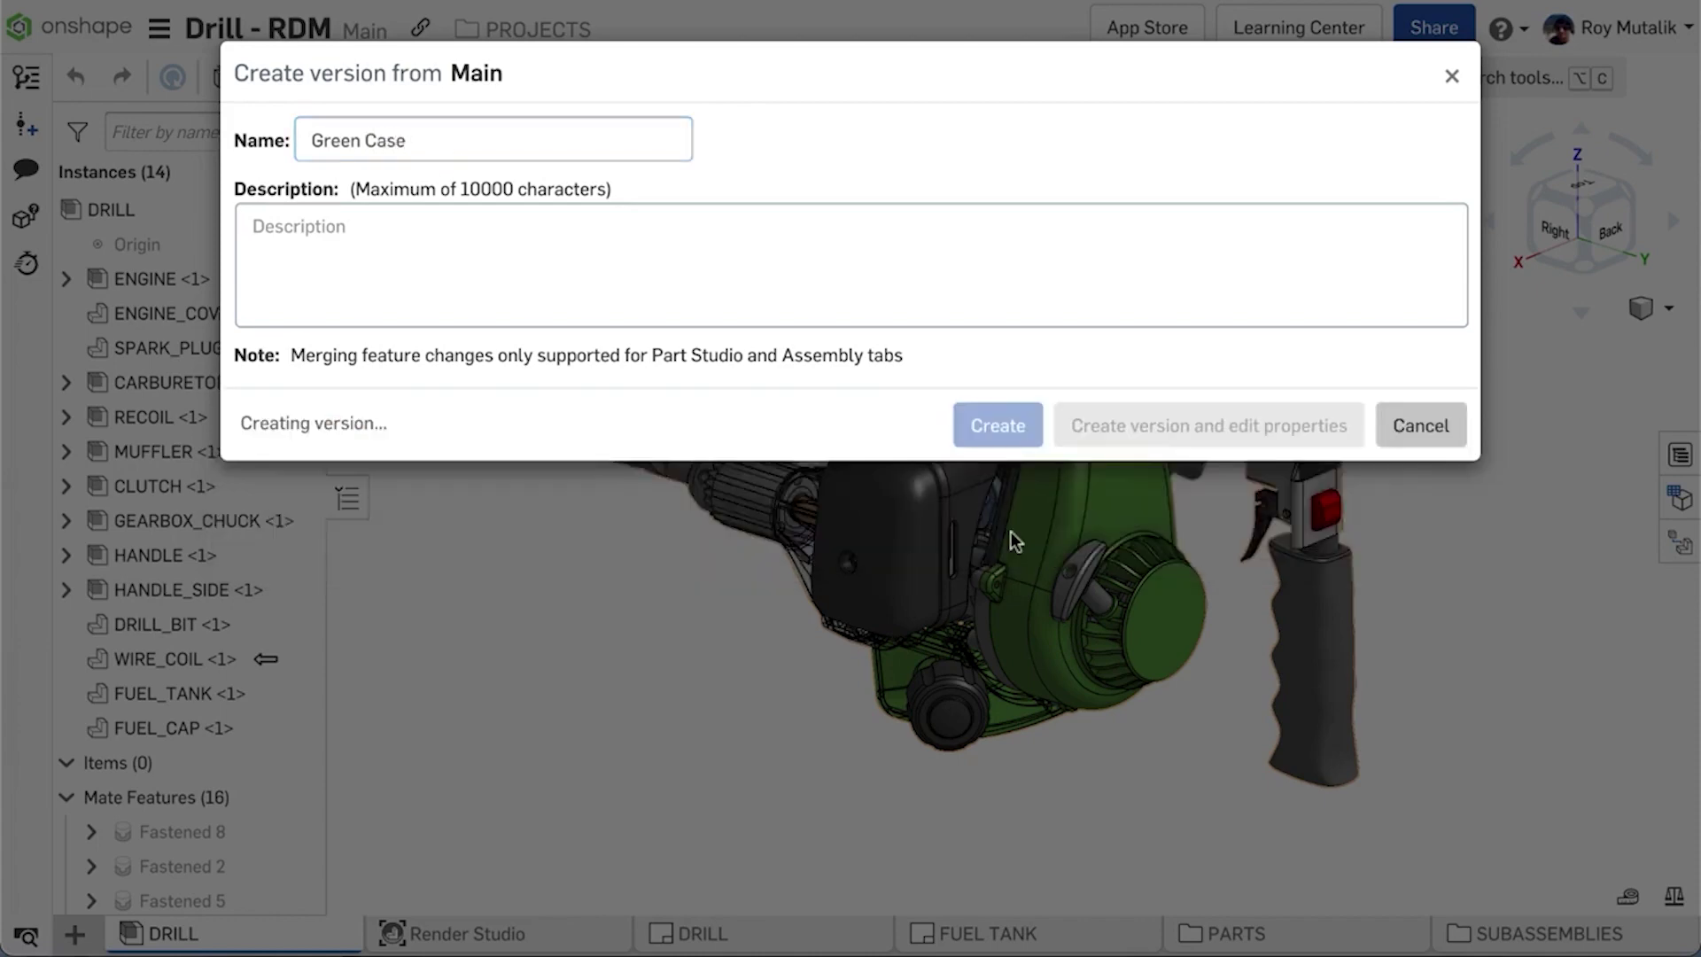
click(713, 935)
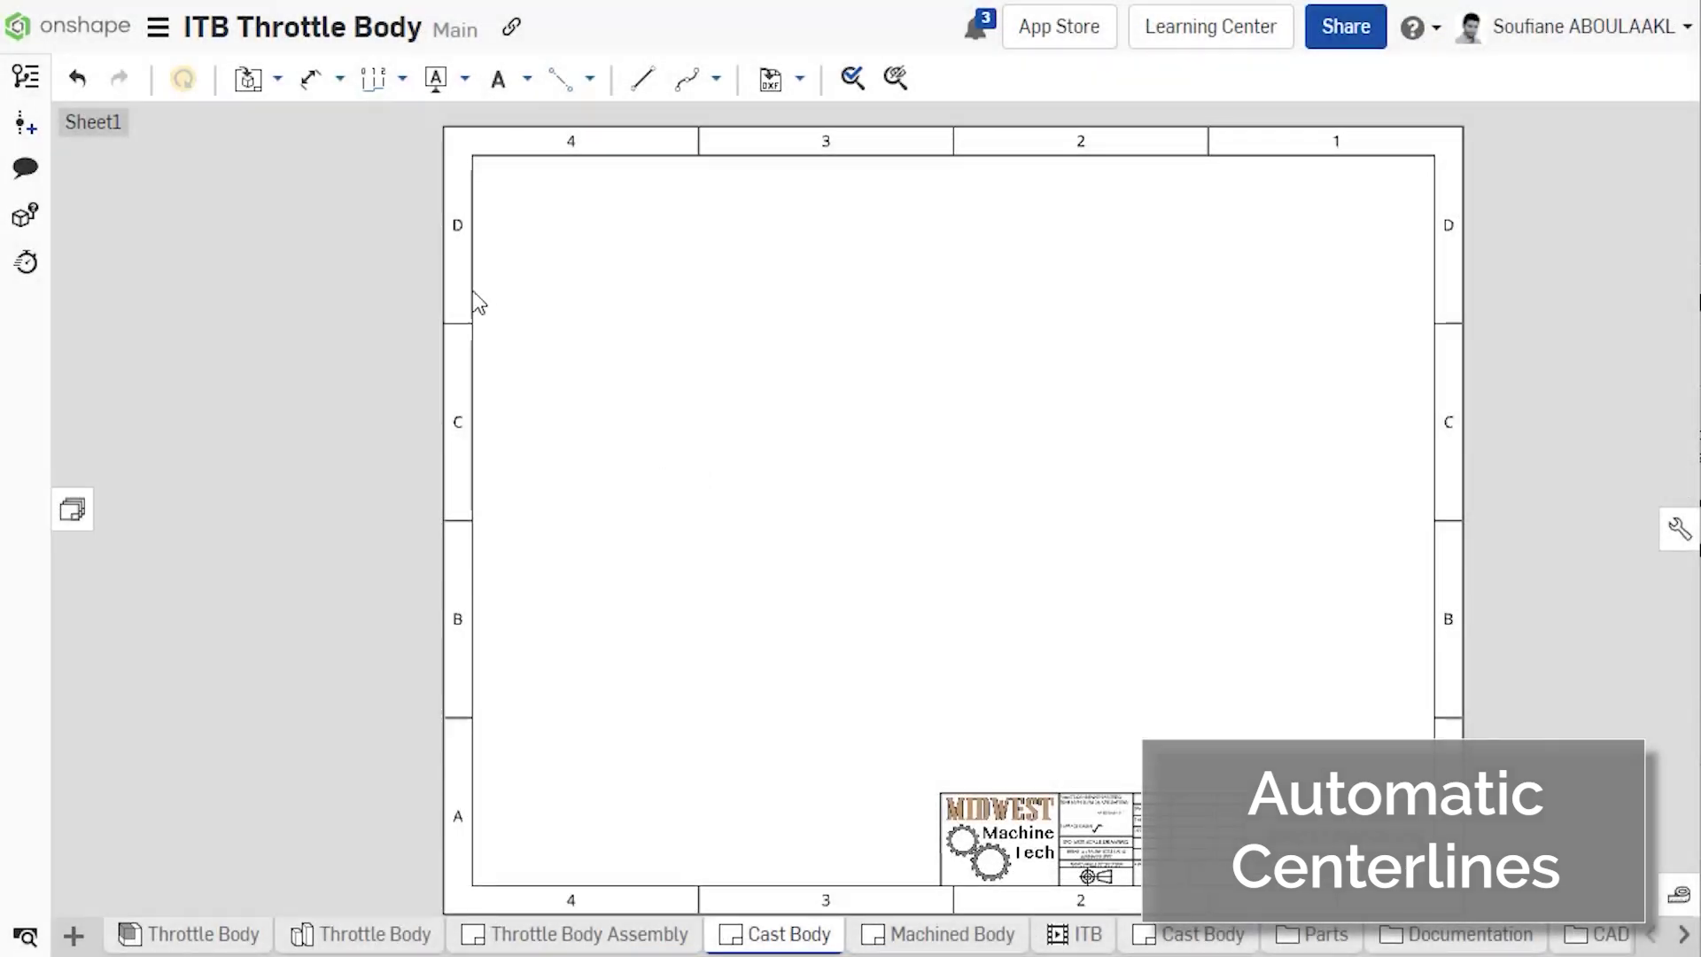
- Insert a Top-oriented view of the throttle body casting on the Cast Body sheet
click(277, 87)
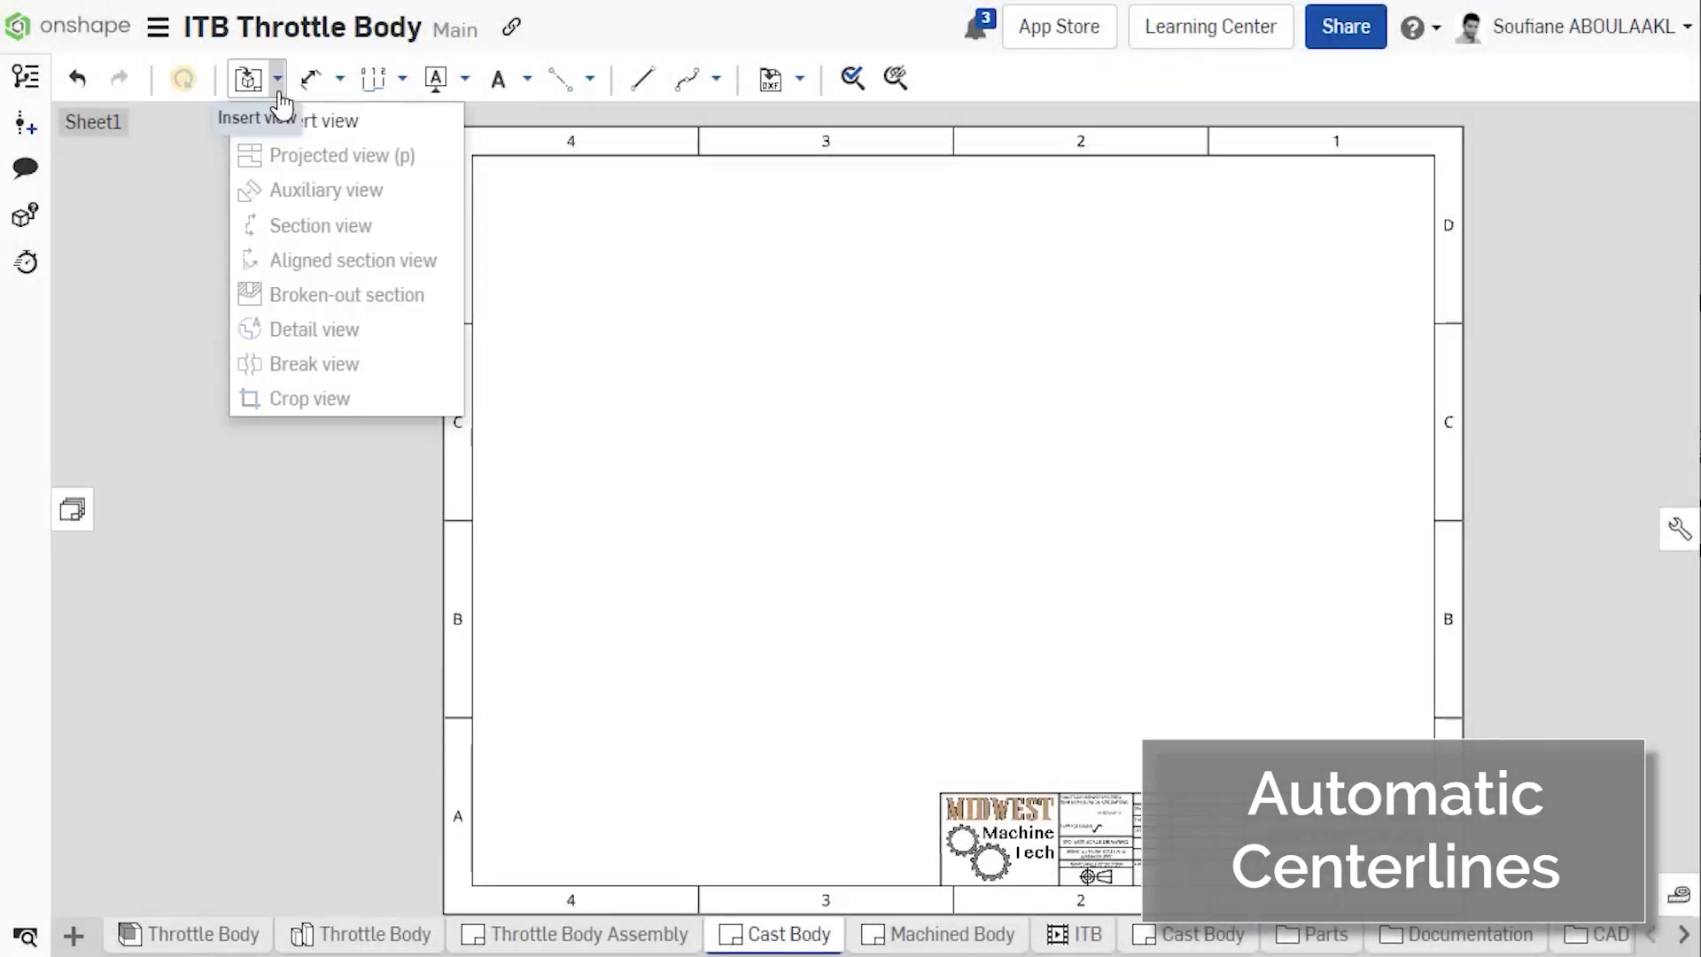
click(321, 122)
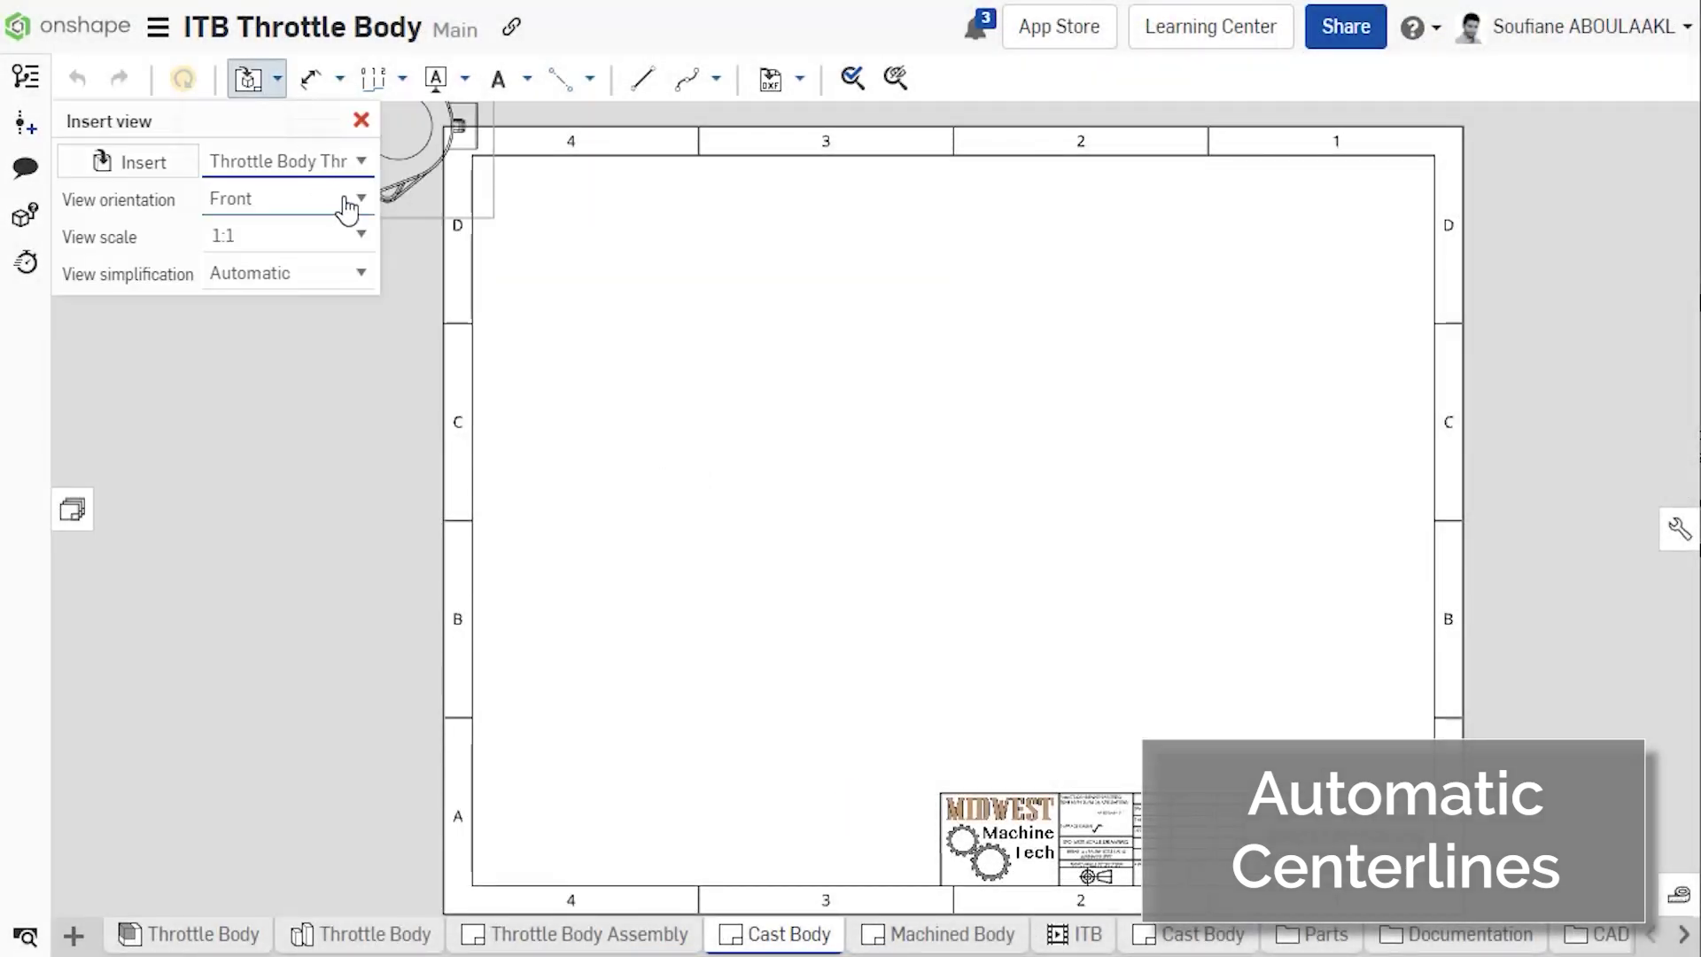
click(342, 200)
click(339, 230)
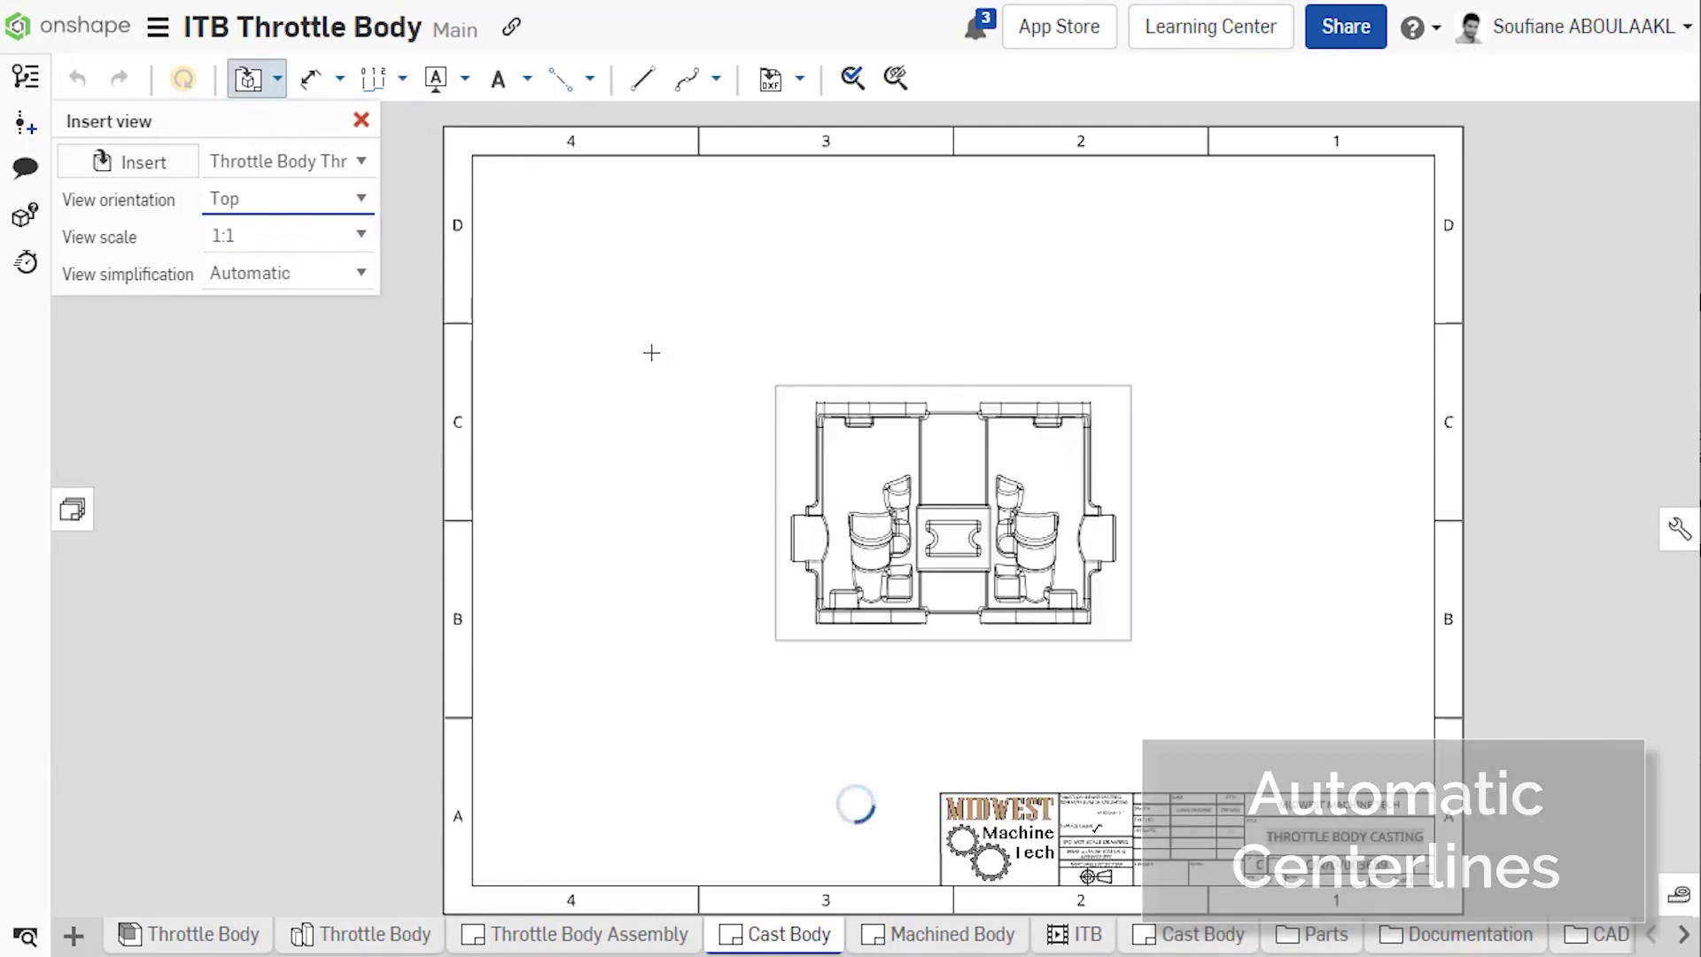
click(861, 443)
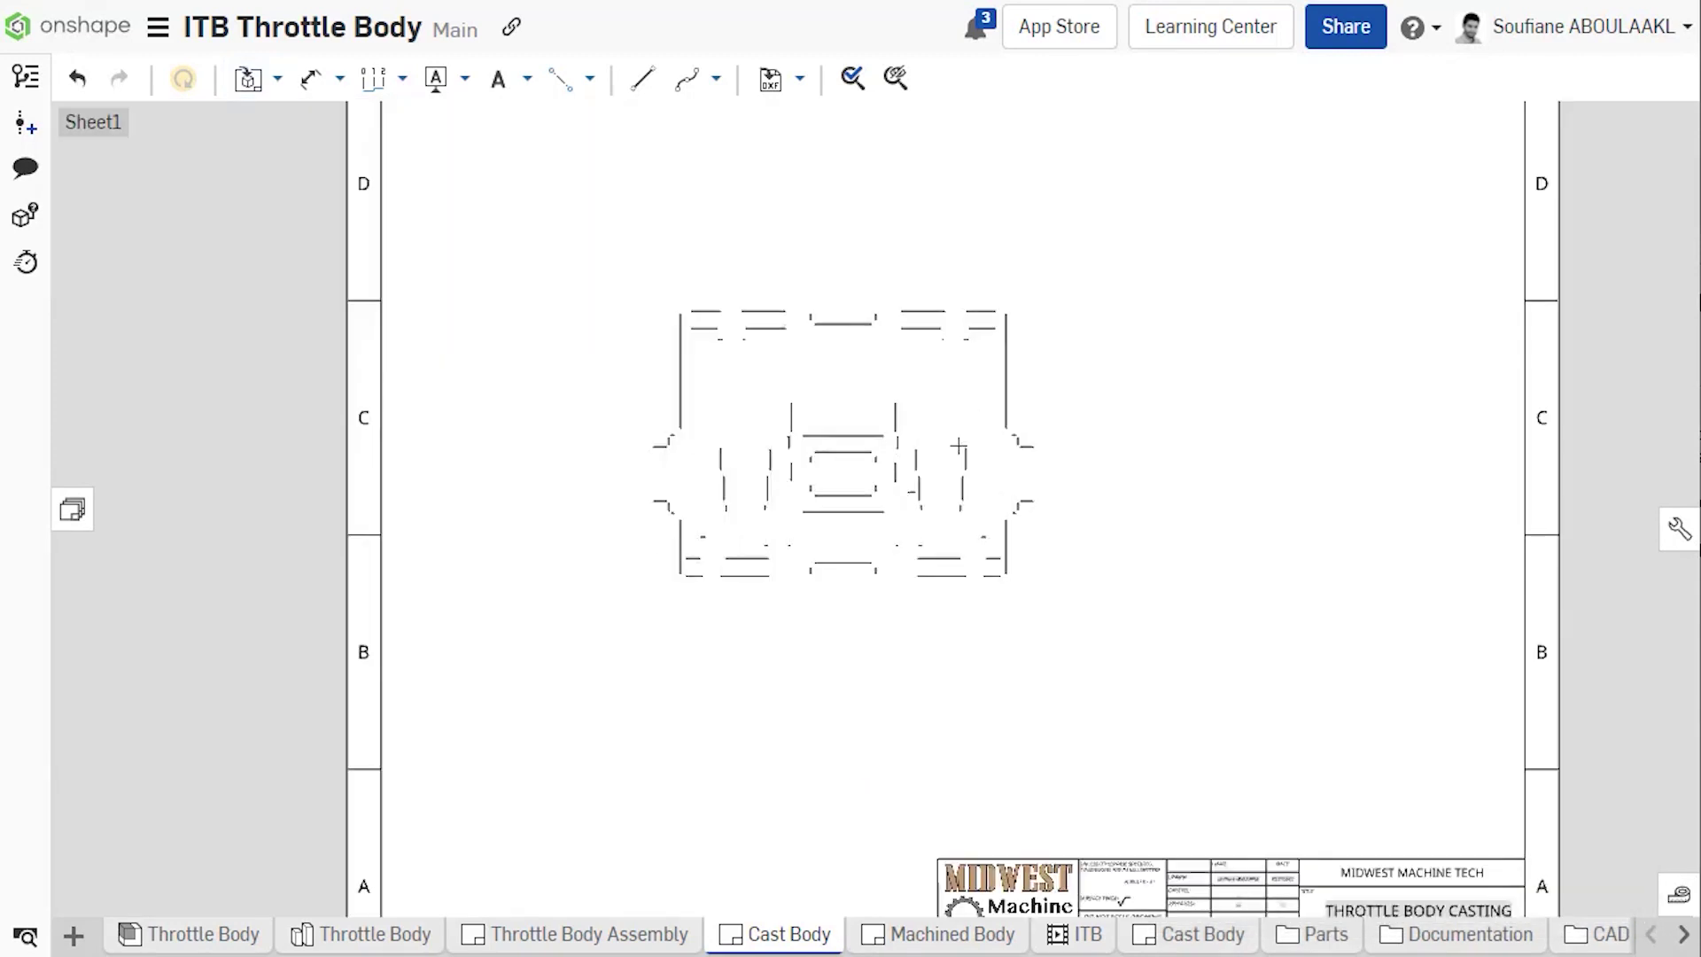
scroll(965, 434, up, 4)
scroll(1005, 673, up, 5)
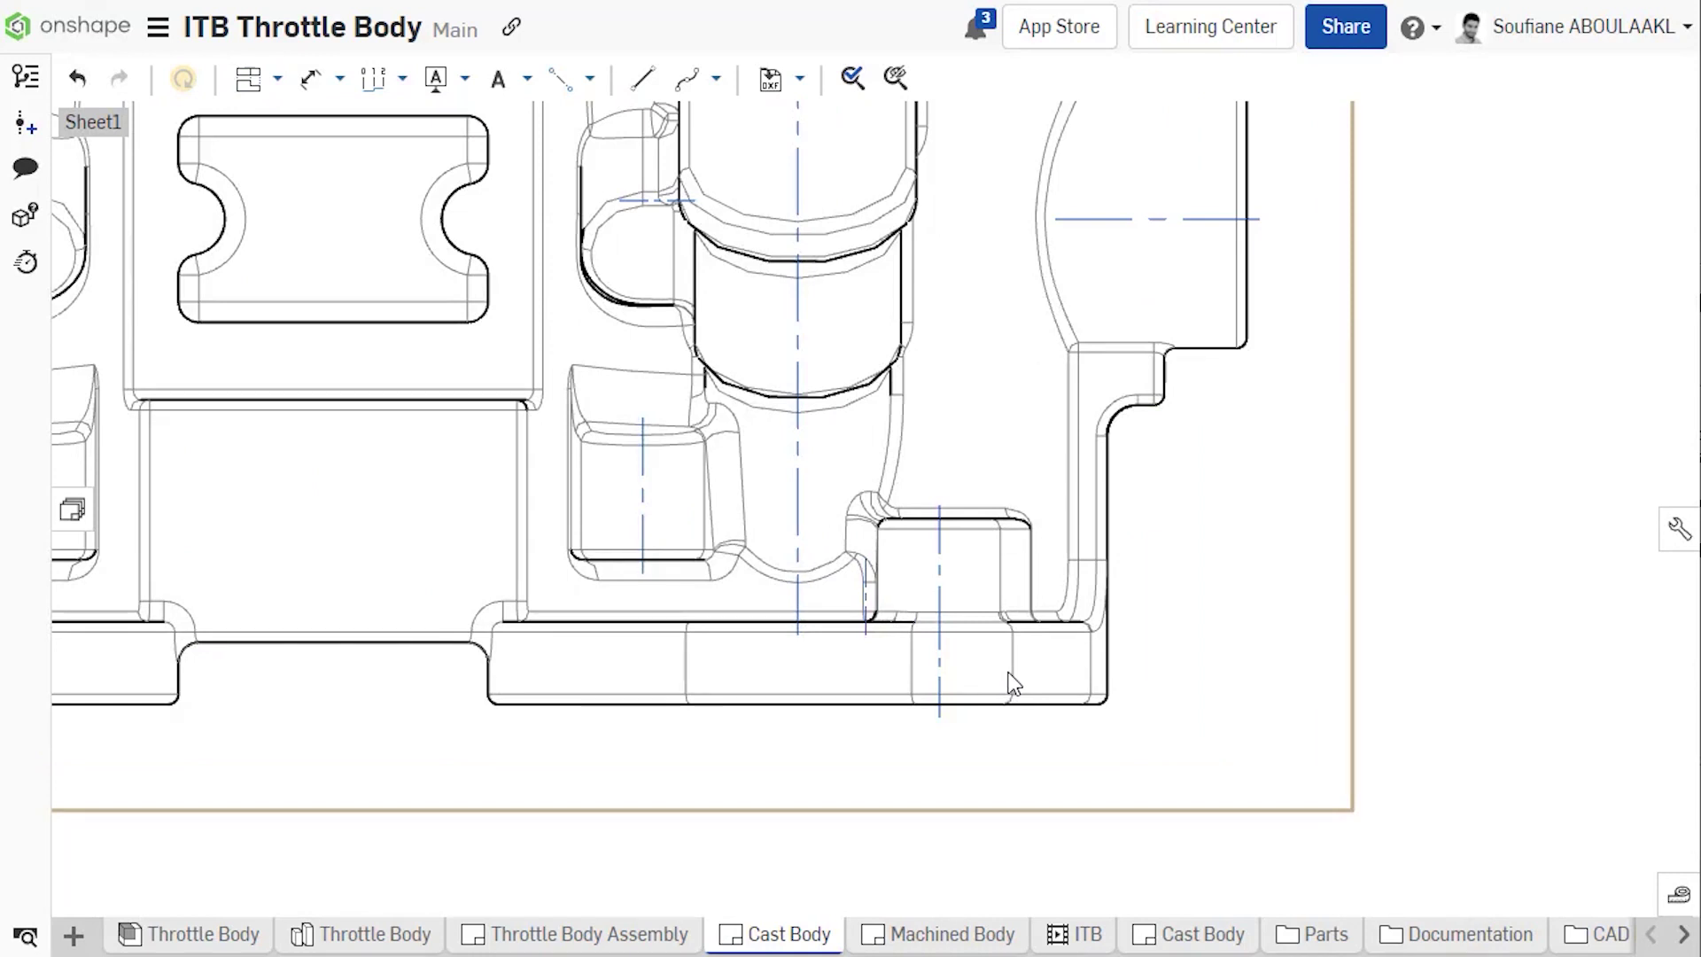
scroll(1013, 684, down, 5)
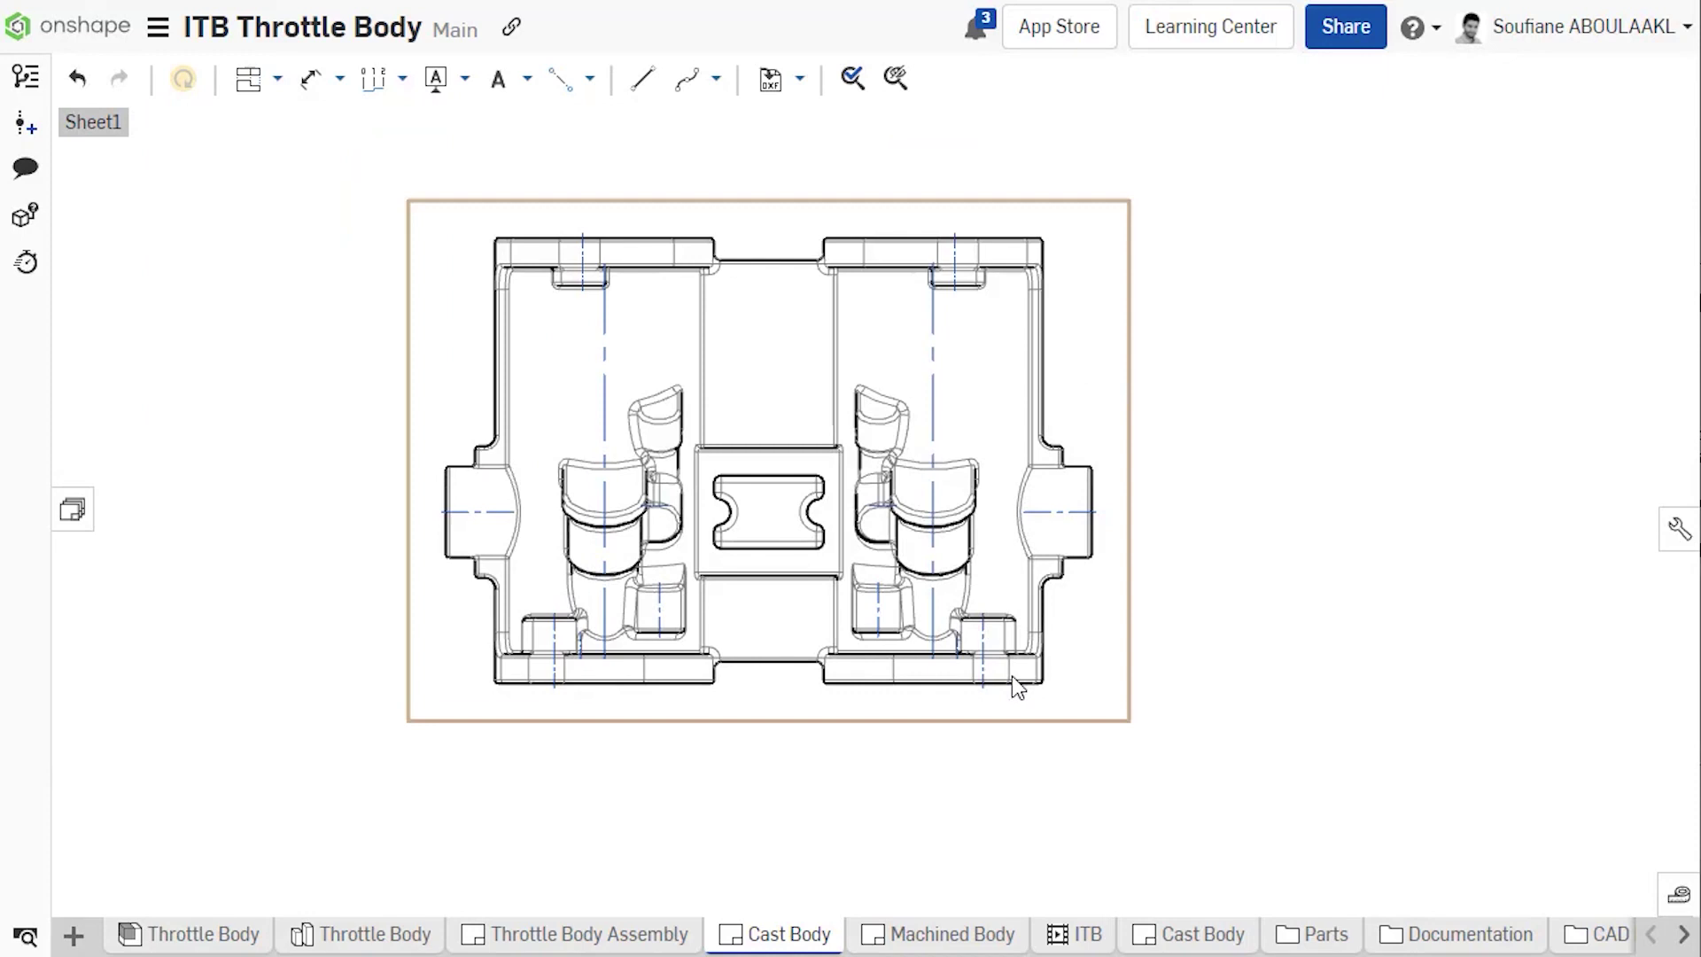
- Turn on Show centerlines for the assembly view in the Throttle Body Assembly drawing
click(586, 945)
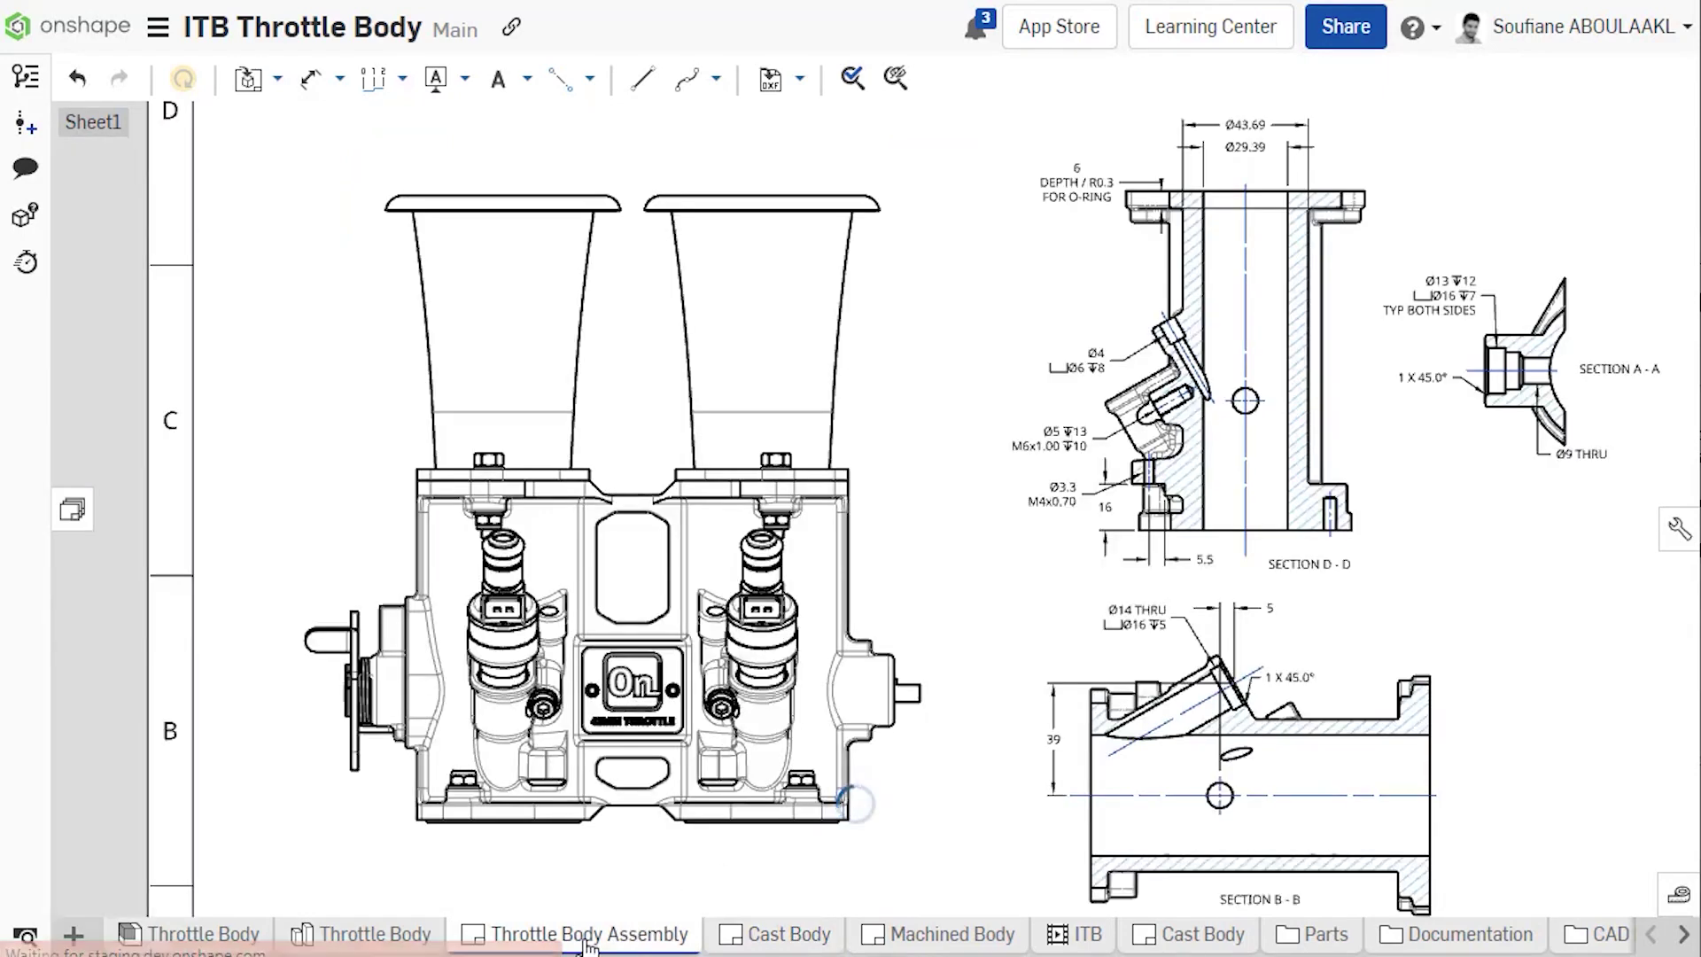
right_click(937, 597)
mouse_move(1152, 168)
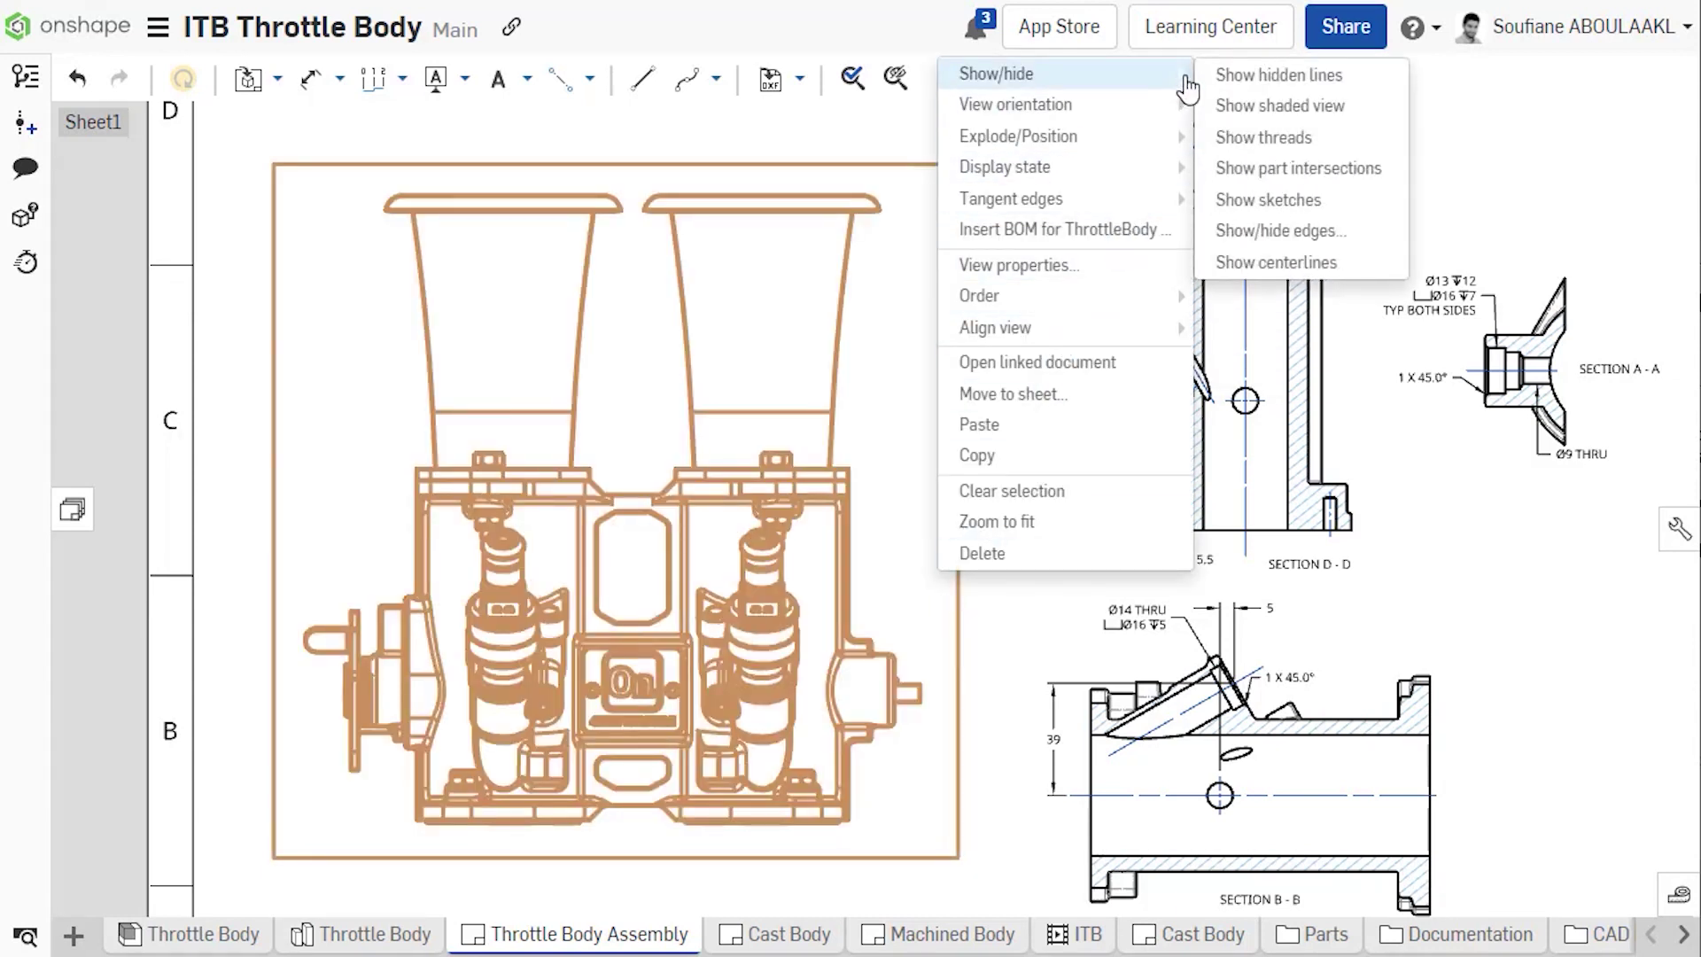
click(1217, 266)
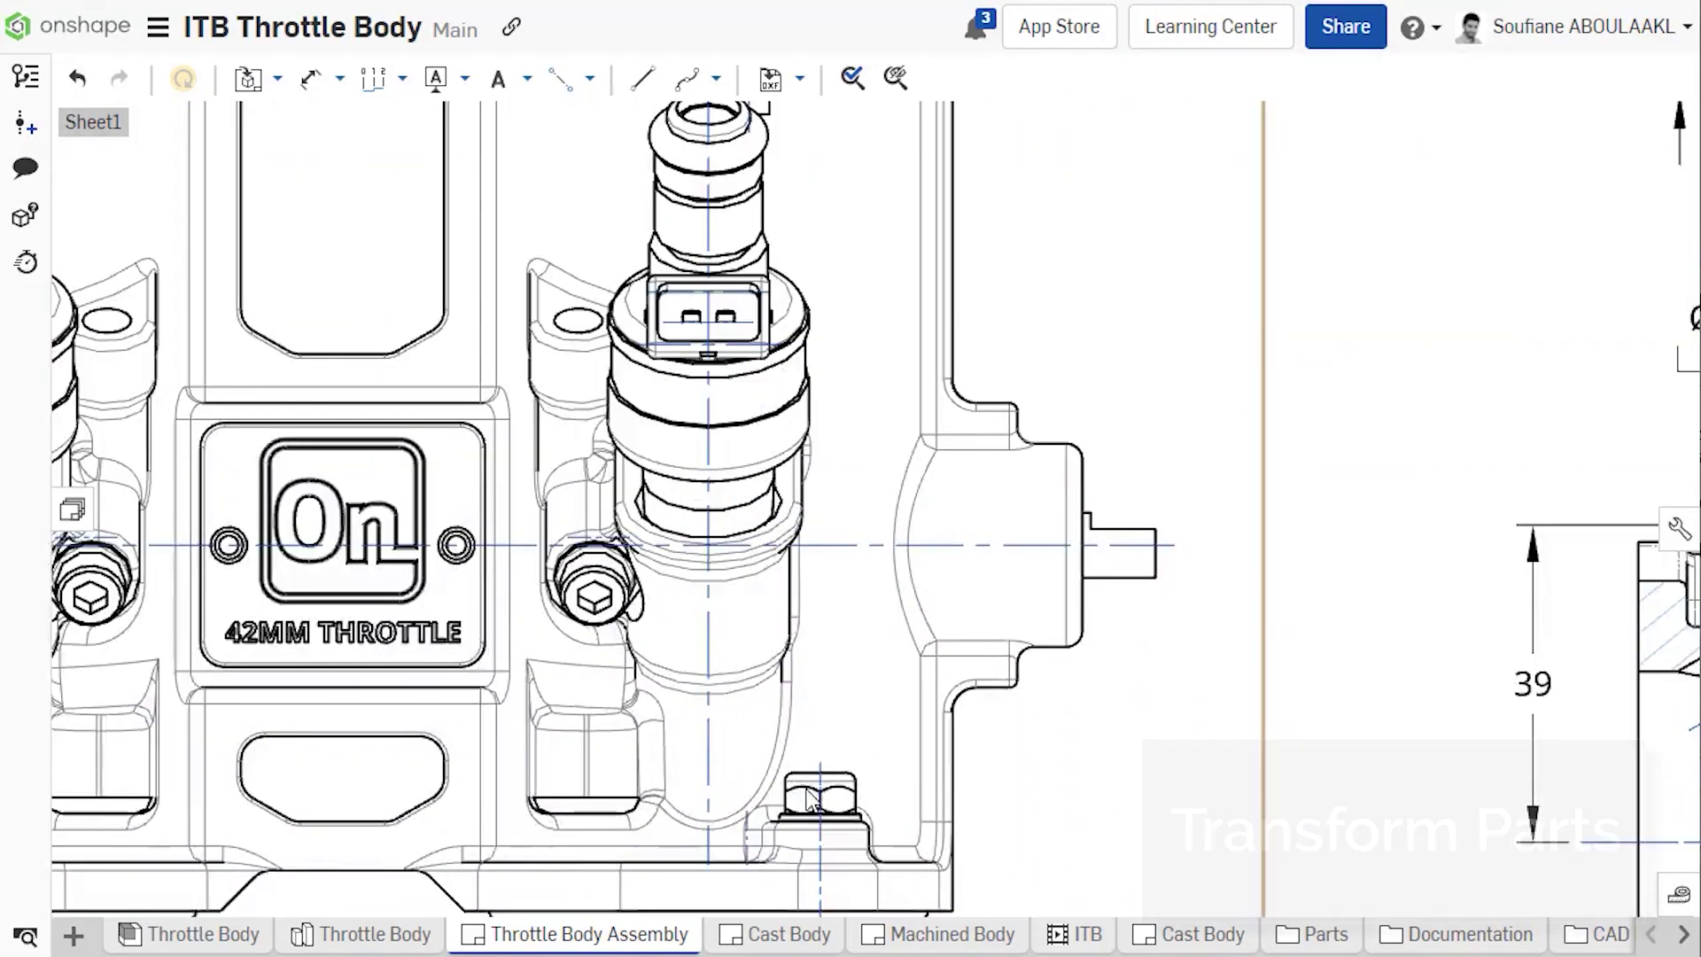
right_click(1221, 188)
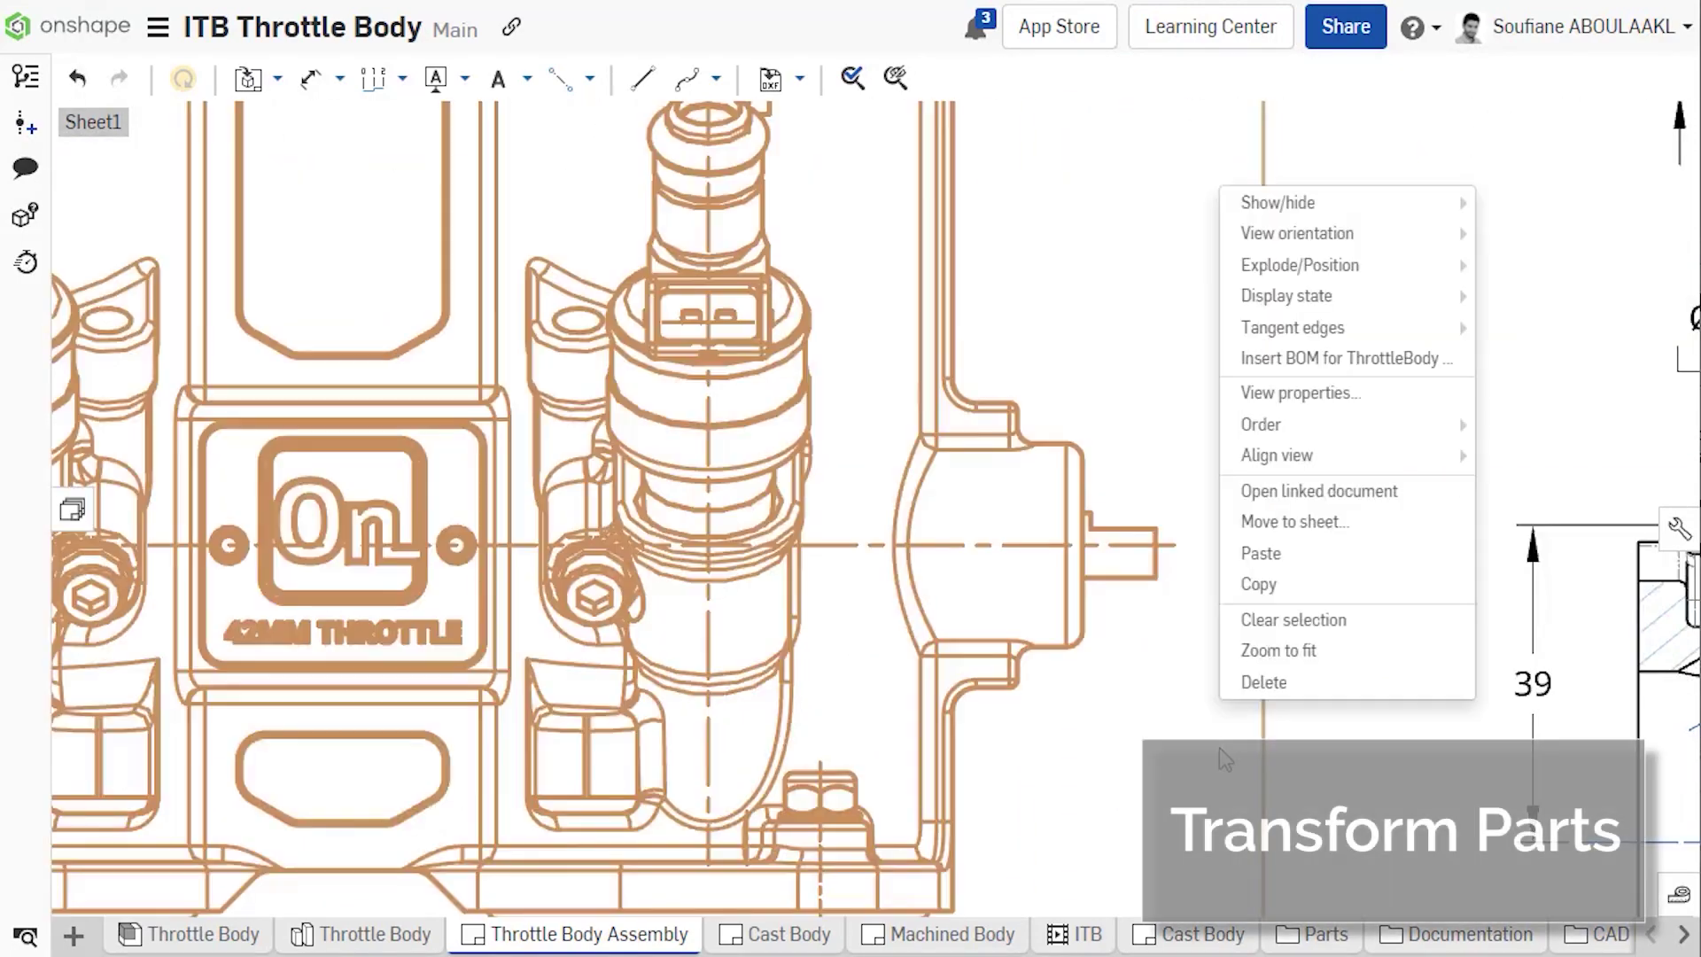
mouse_move(1440, 220)
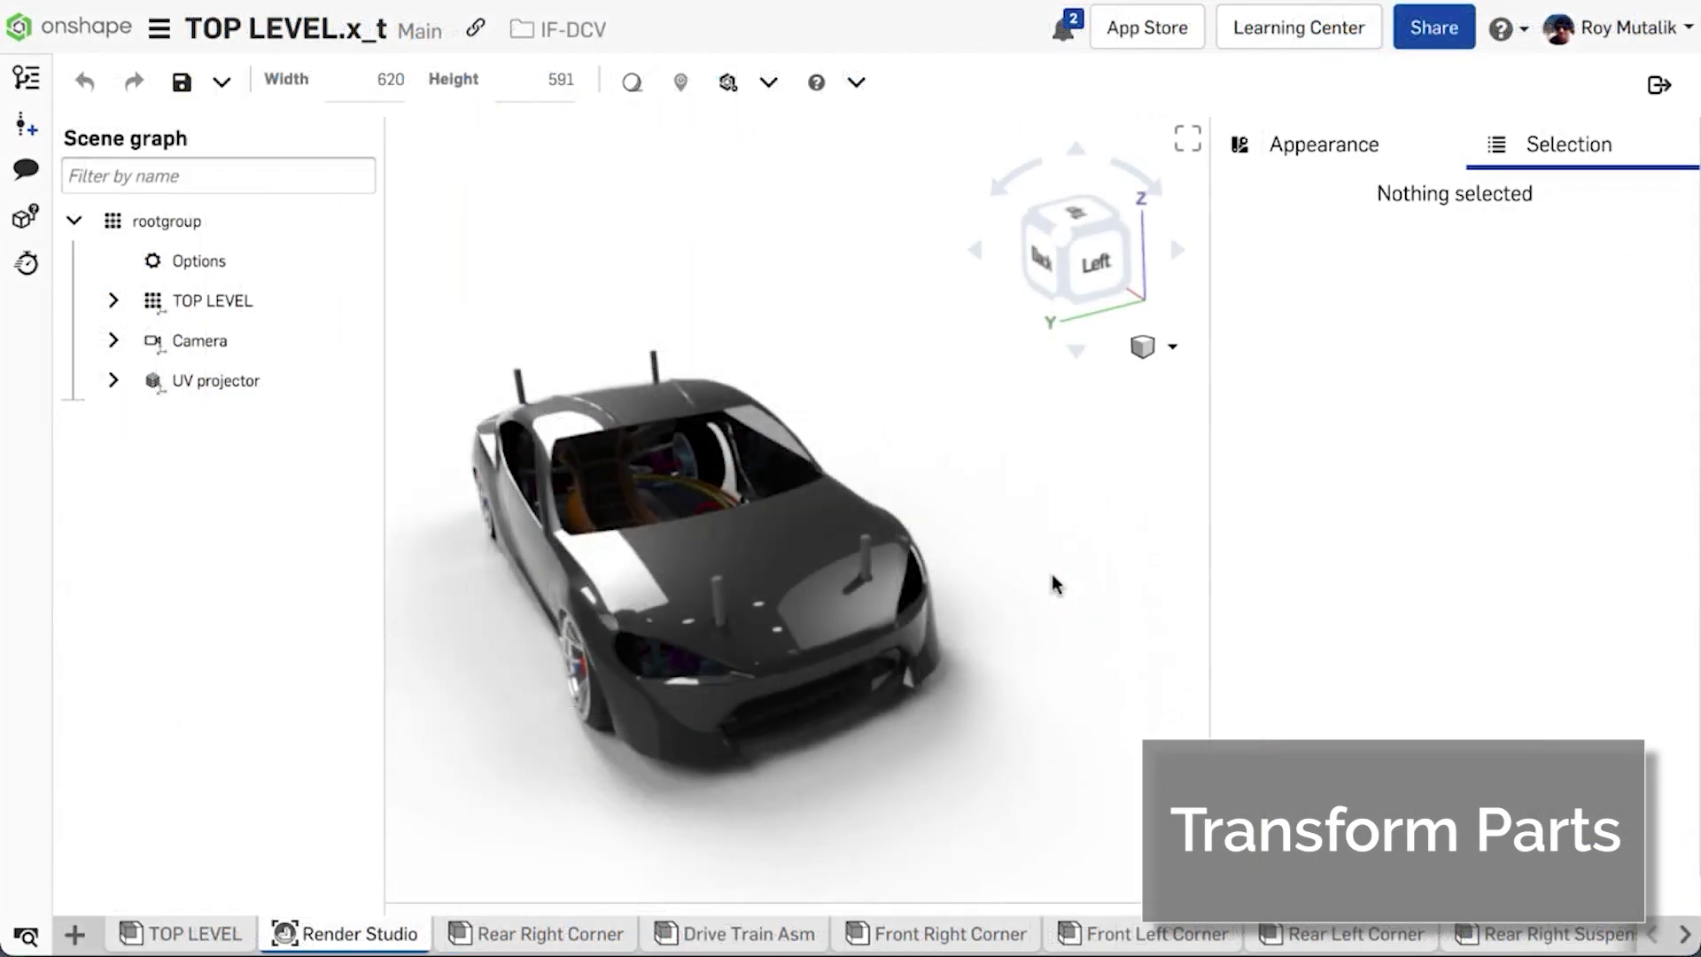
- Select Car Body <1> under TOP LEVEL to show its Transform values: zero translation, -90 z rotation, scale 1
click(113, 301)
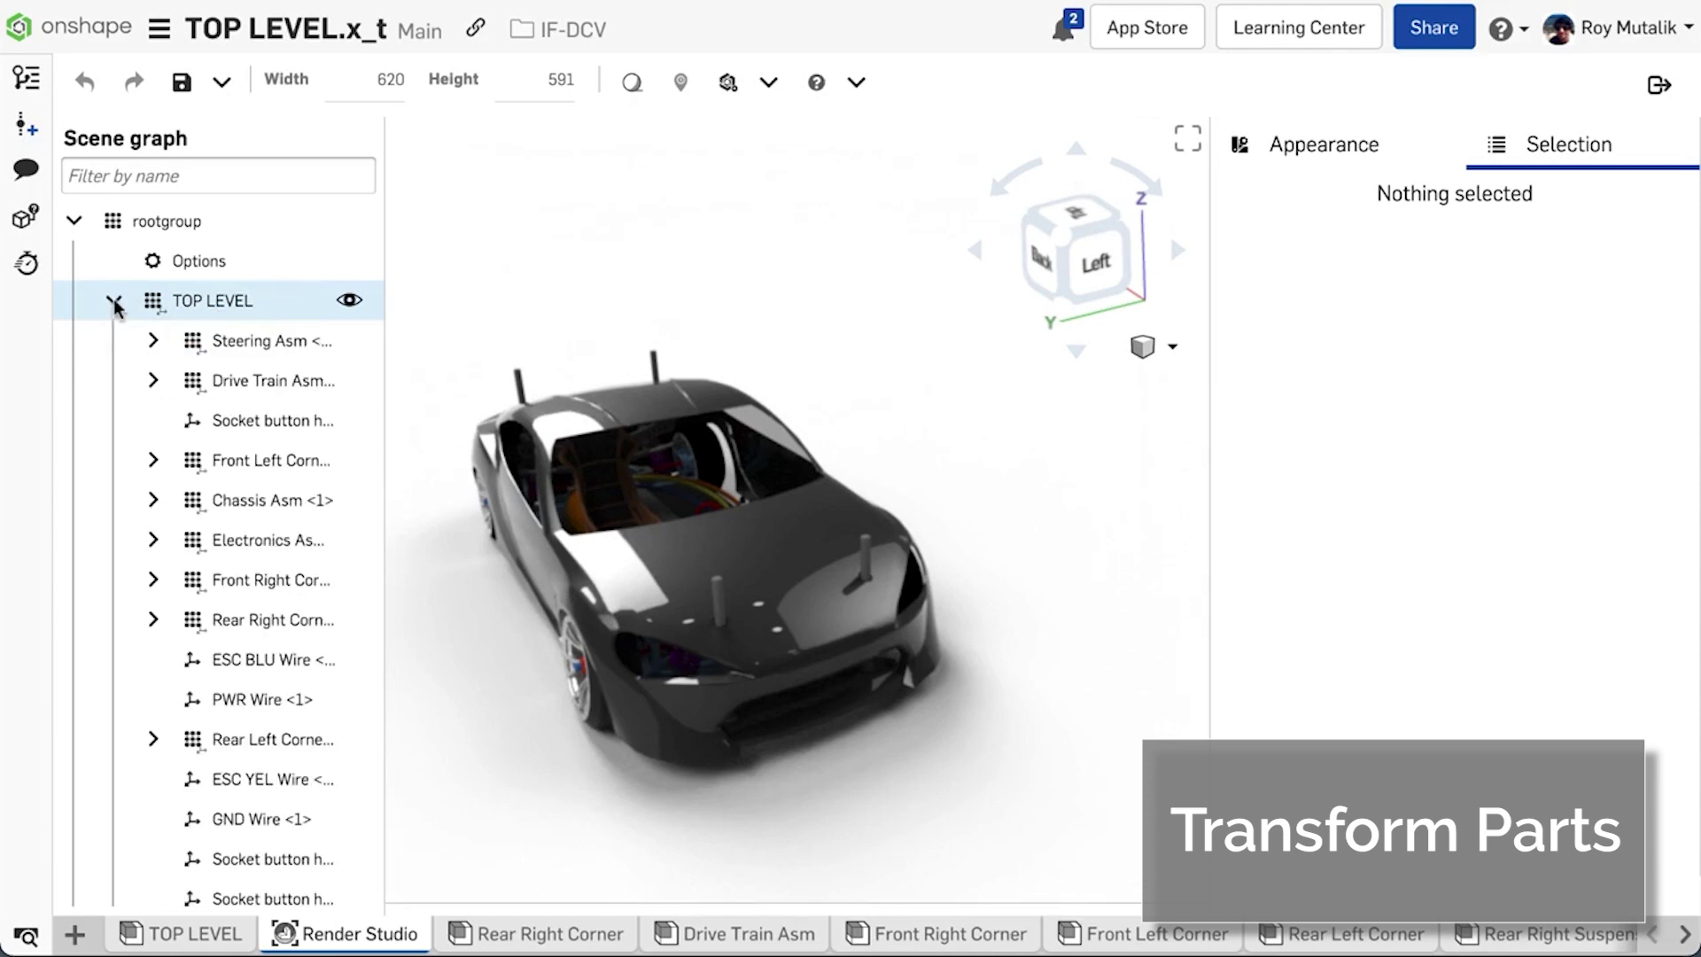
scroll(235, 494, down, 4)
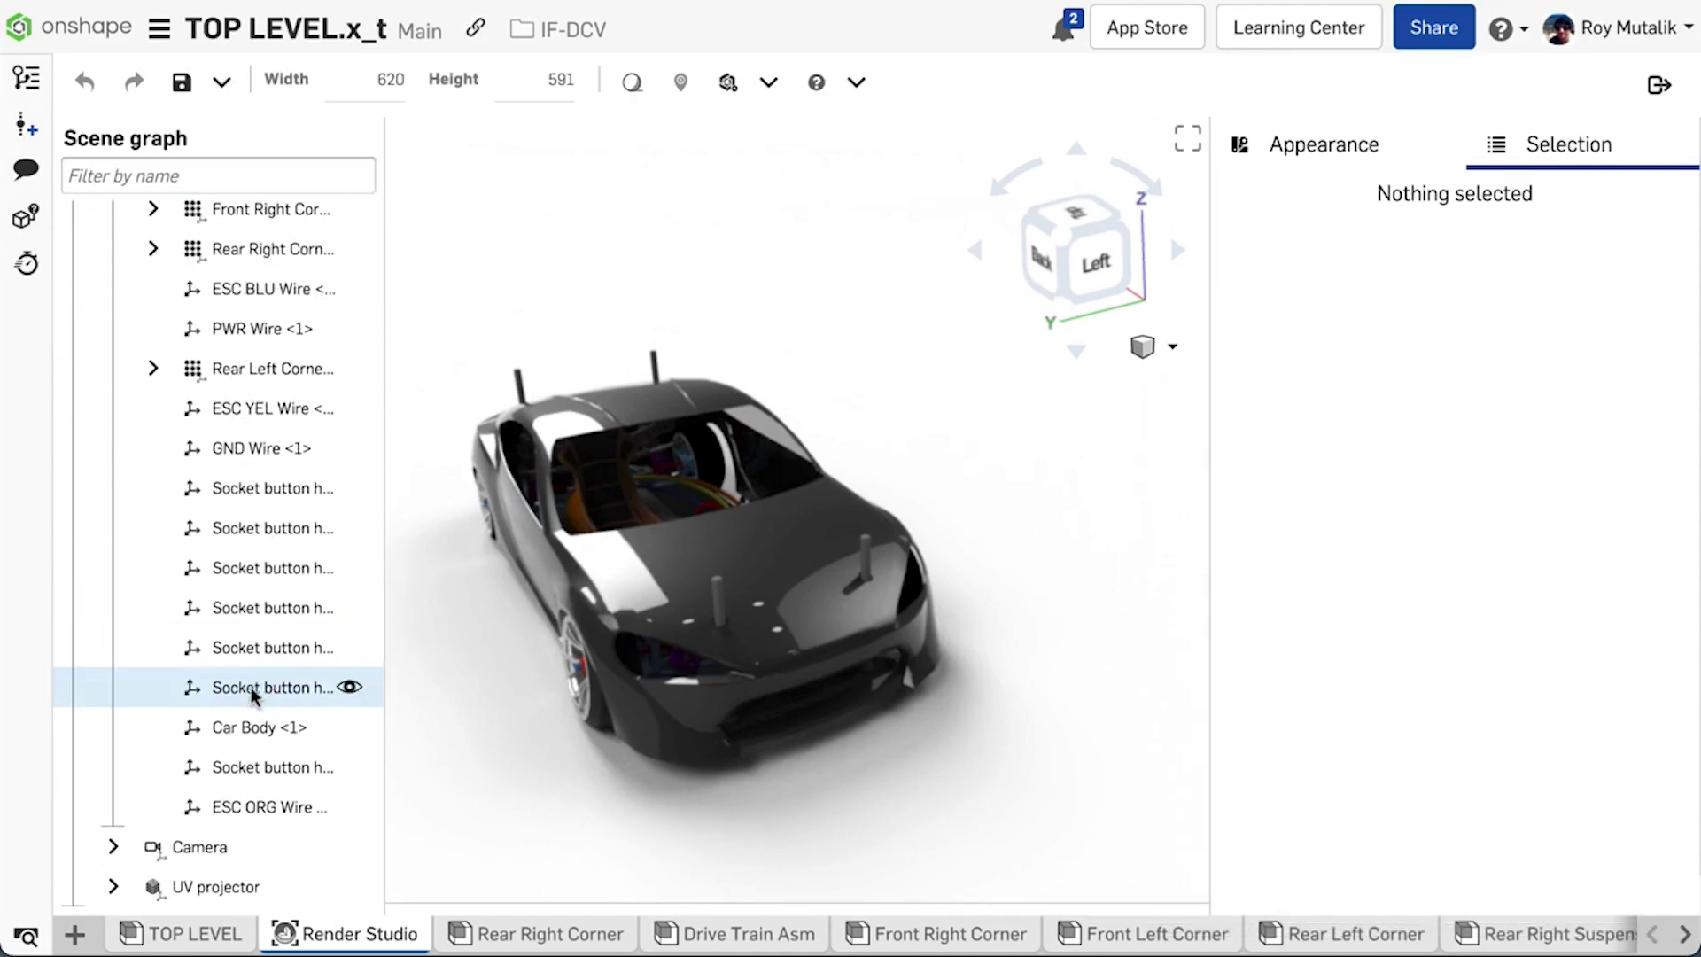
click(359, 728)
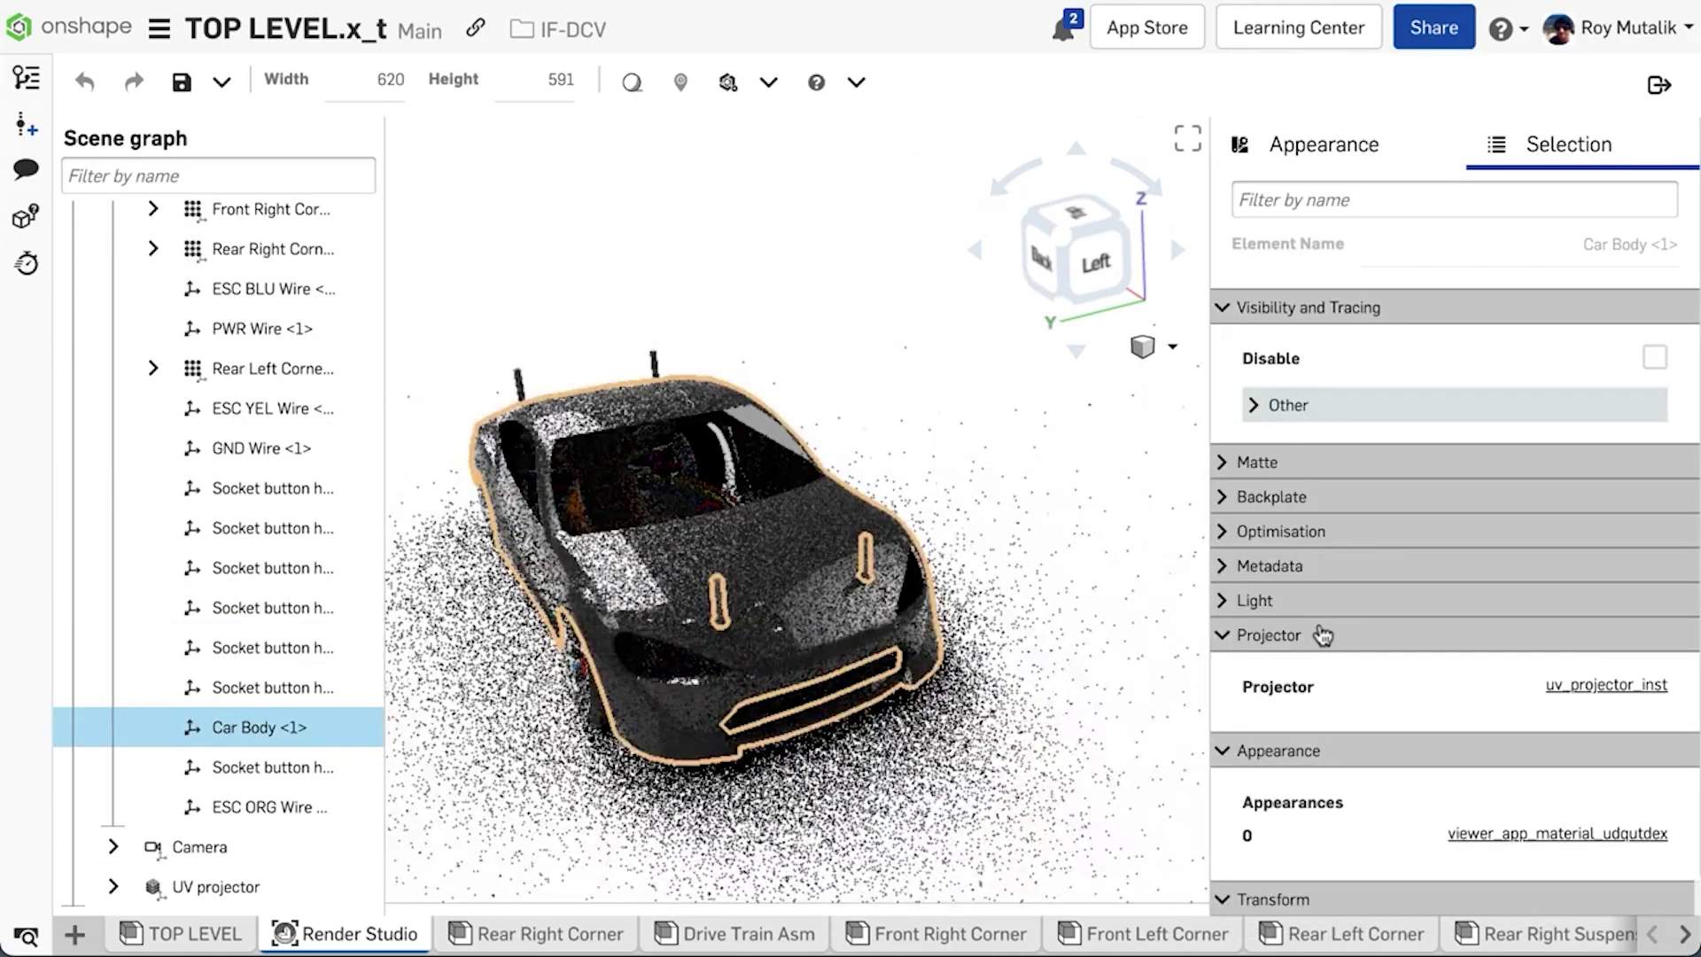
scroll(1337, 635, down, 4)
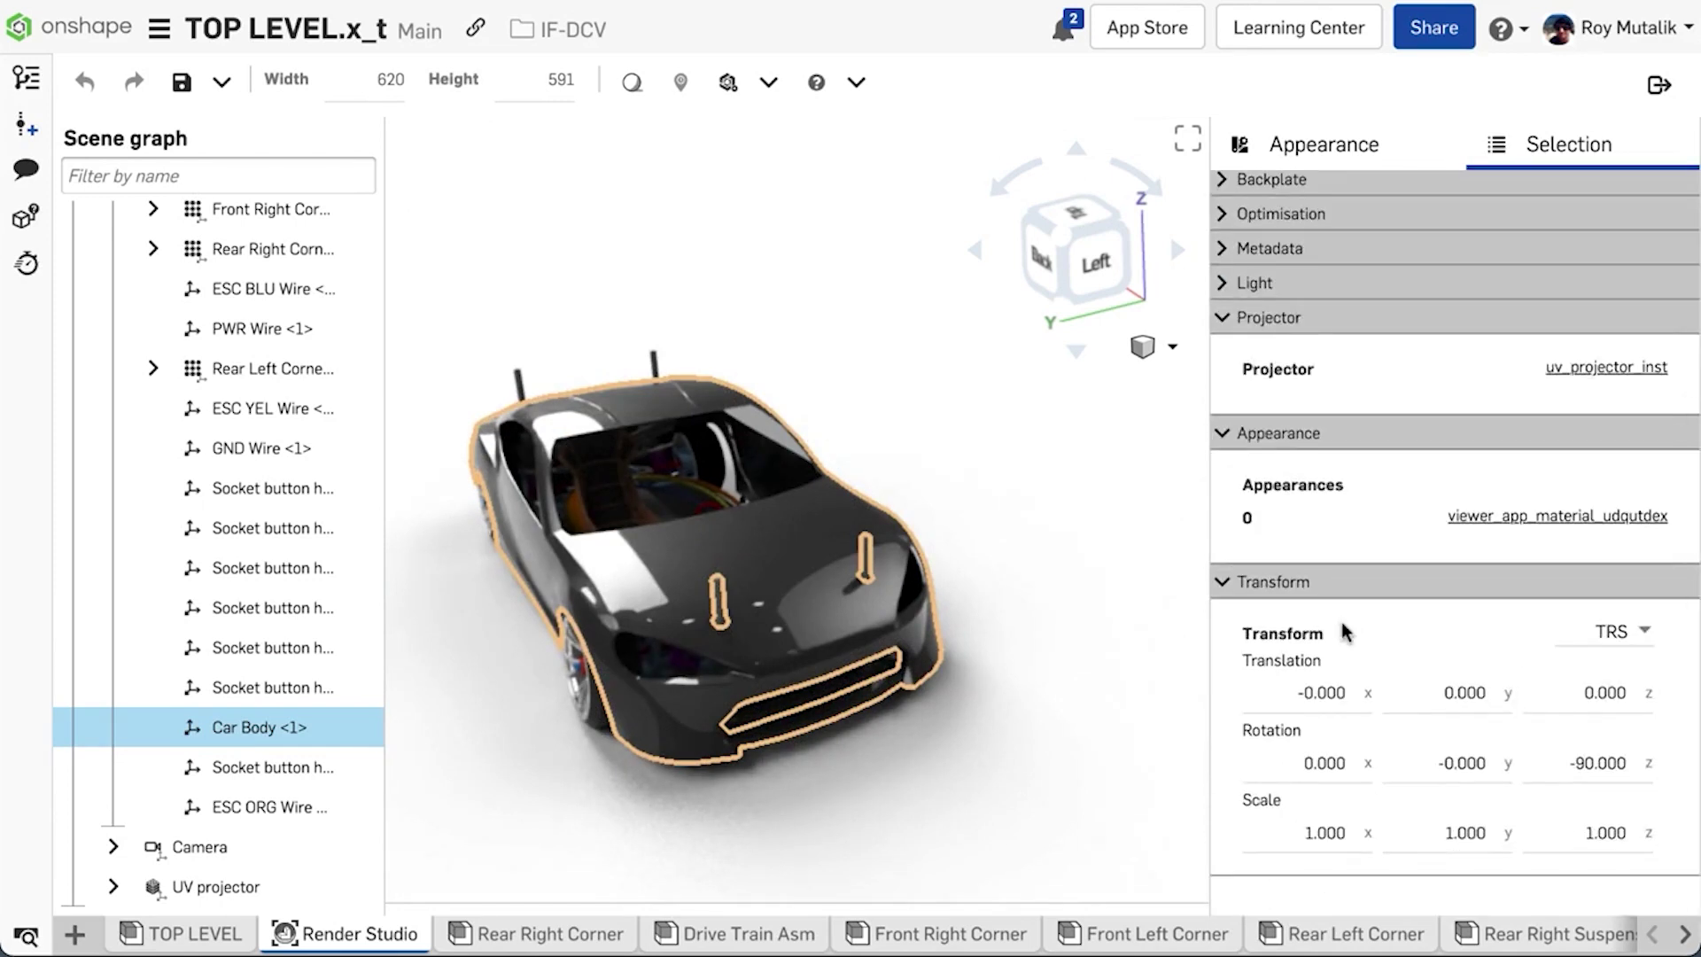
- Set Car Body Translation z to 0.150 and Rotation x to -20°, then deselect to view the lifted body
click(1598, 692)
double_click(1627, 694)
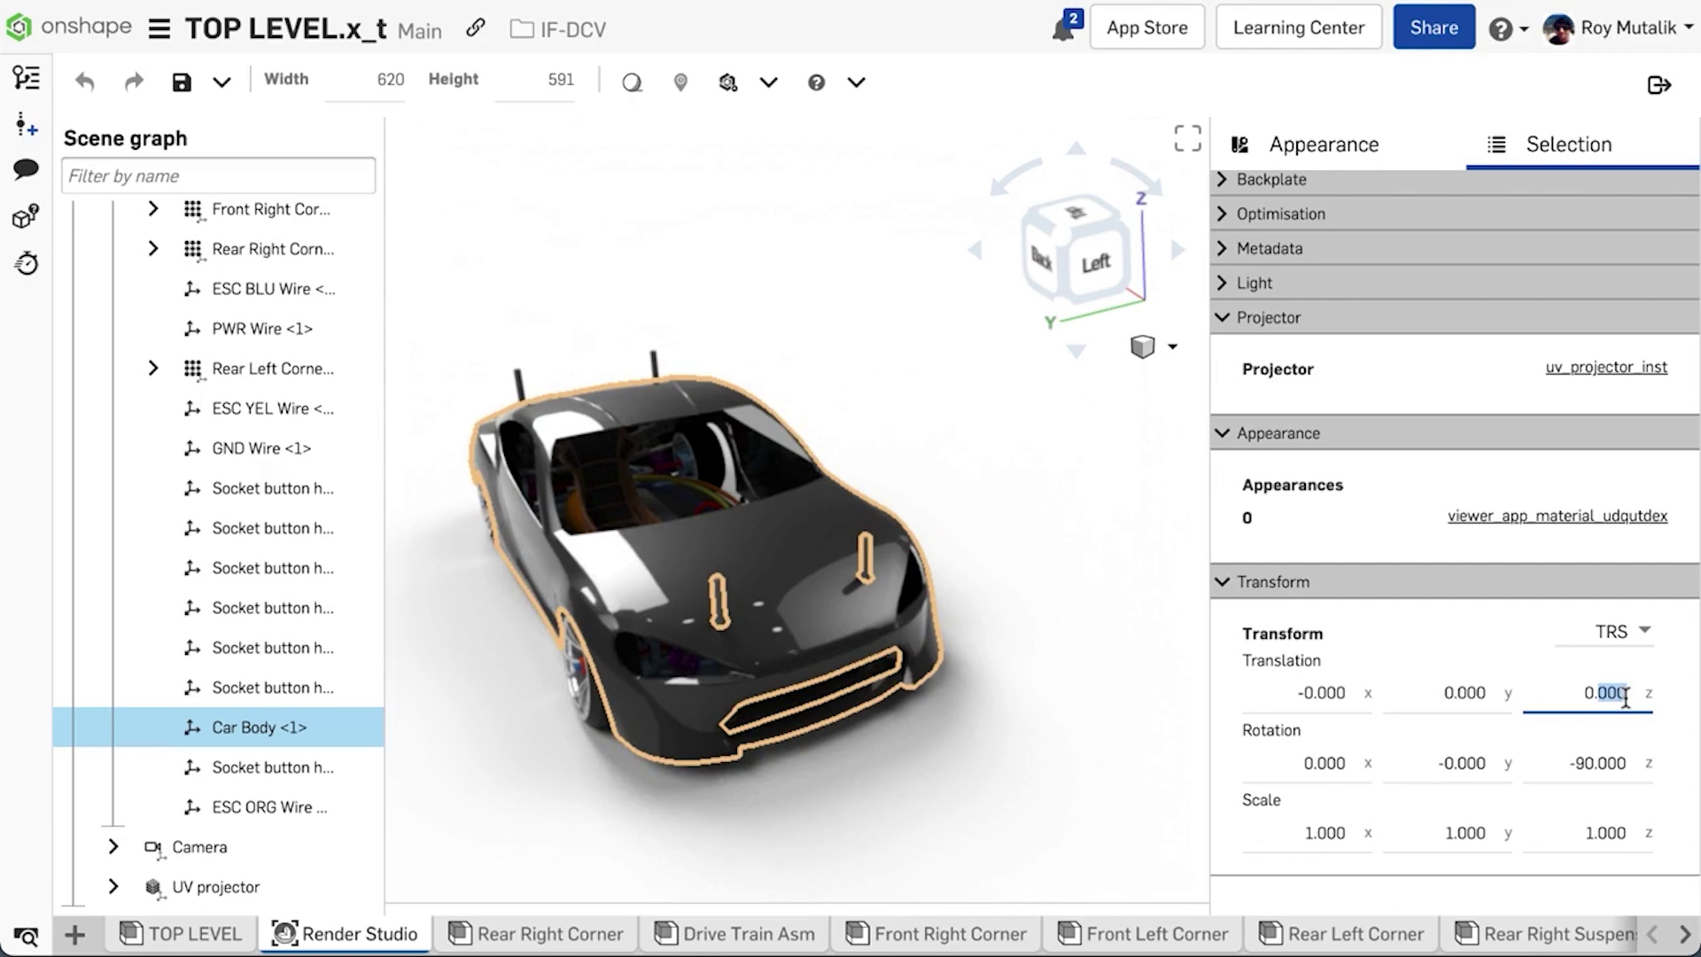
text(15)
click(1338, 763)
drag(1337, 763, 1256, 760)
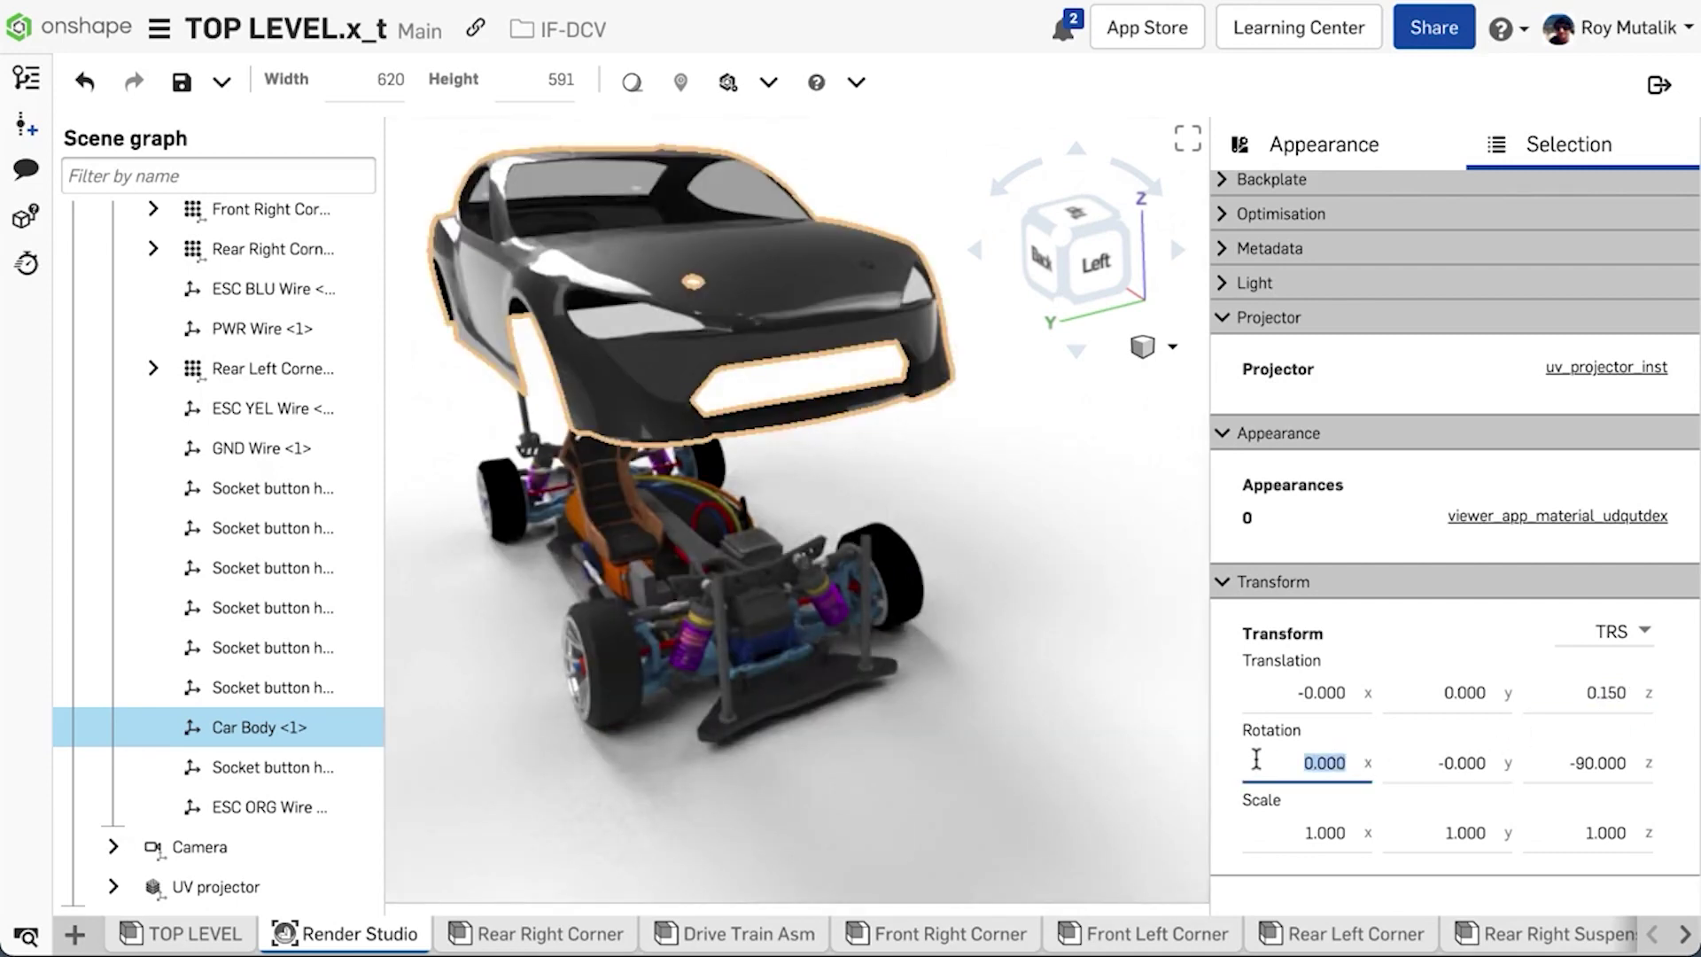
key(BackSpace)
key(Tab)
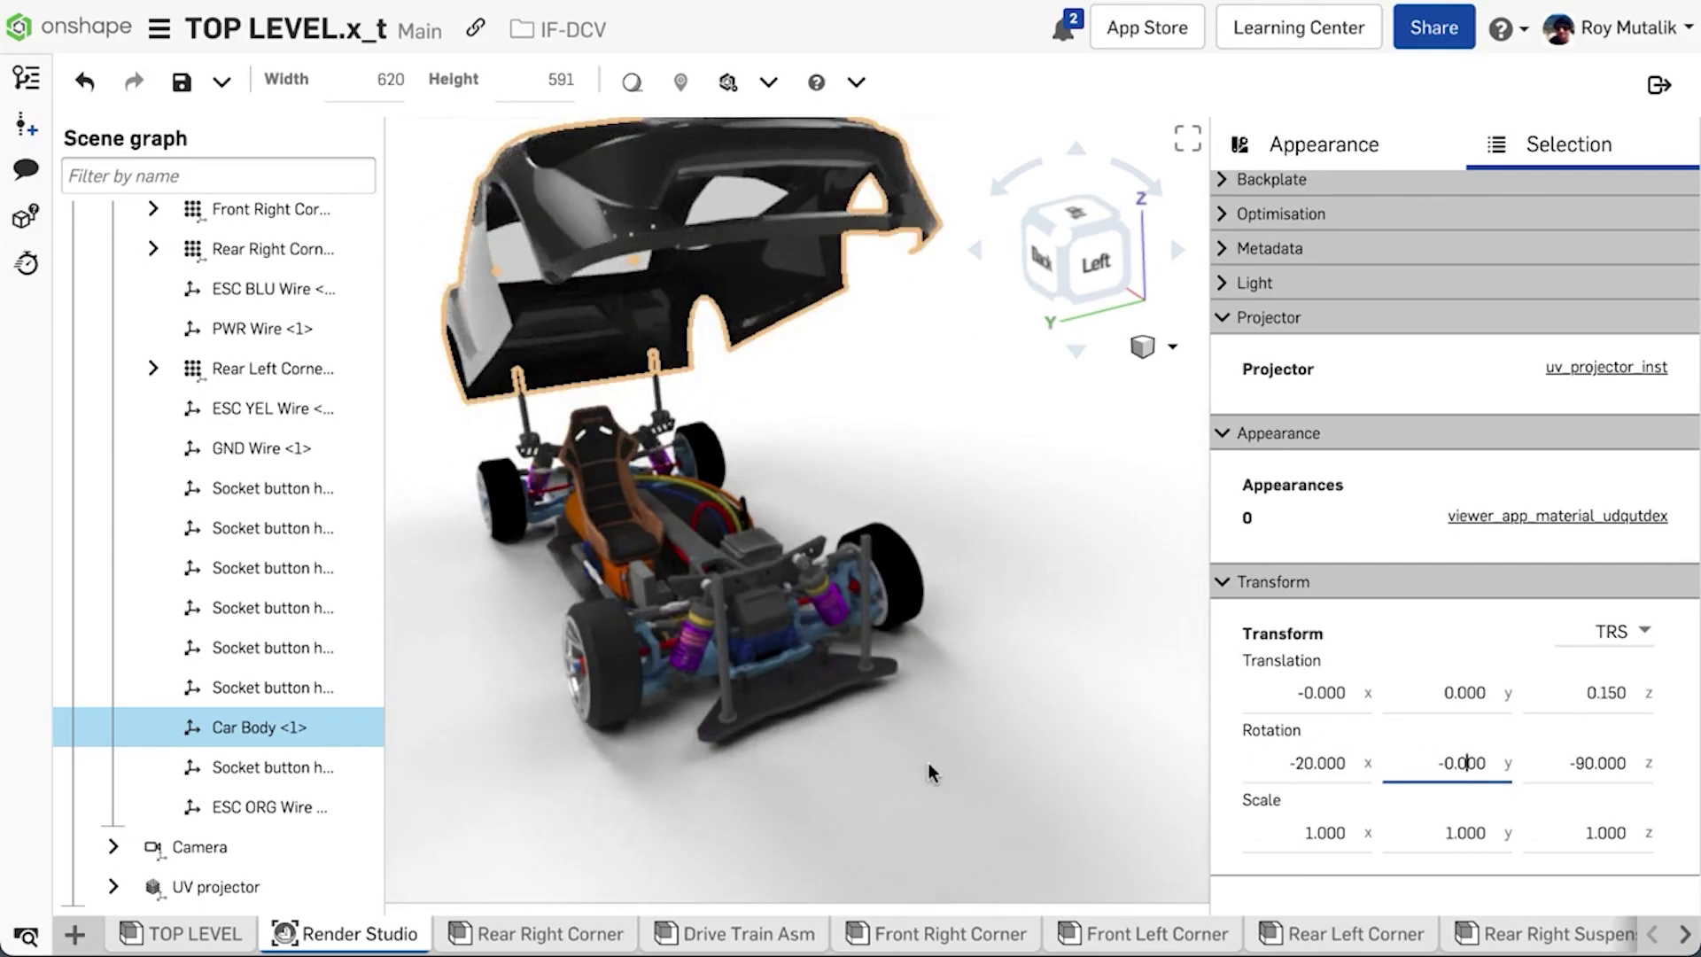
middle_drag(860, 787, 907, 815)
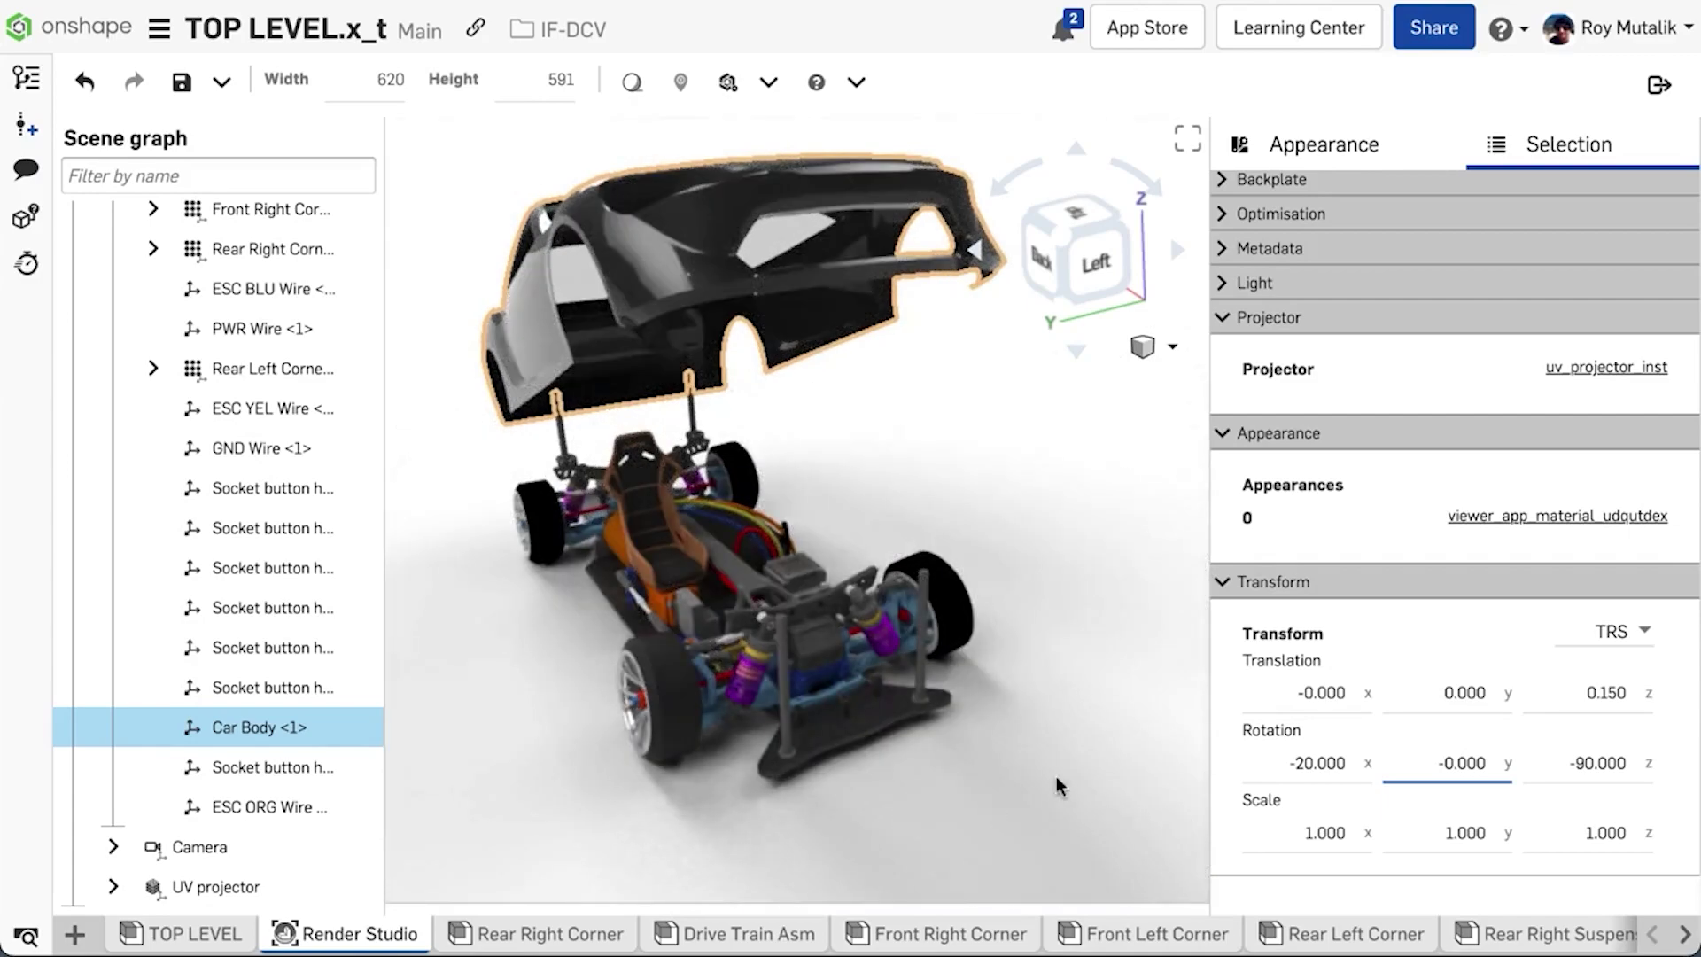
click(1059, 785)
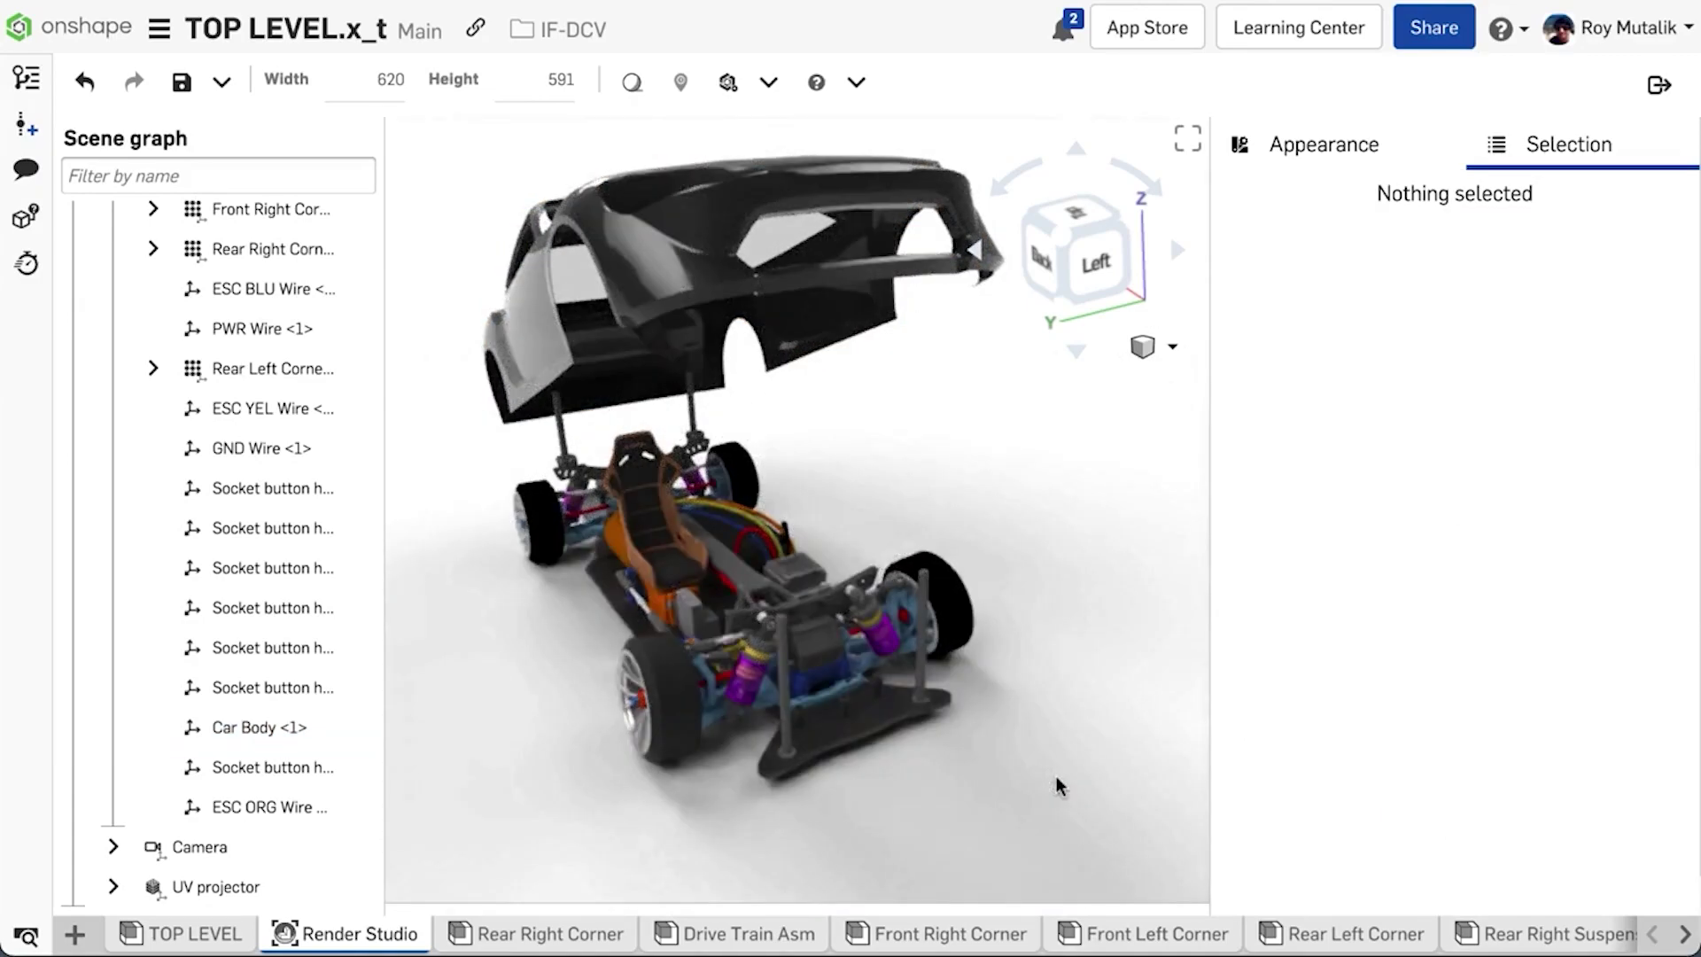